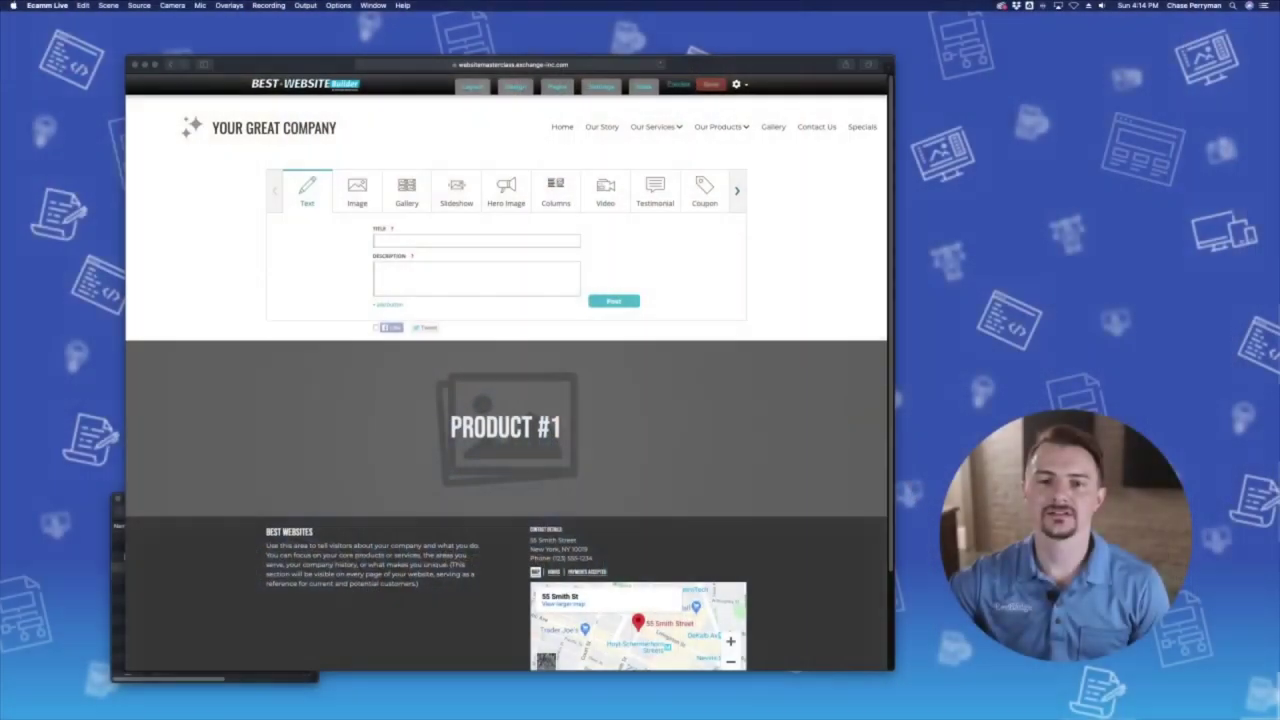
Bring the browser with the site editor forward and switch the new post to an Image post.
click(823, 178)
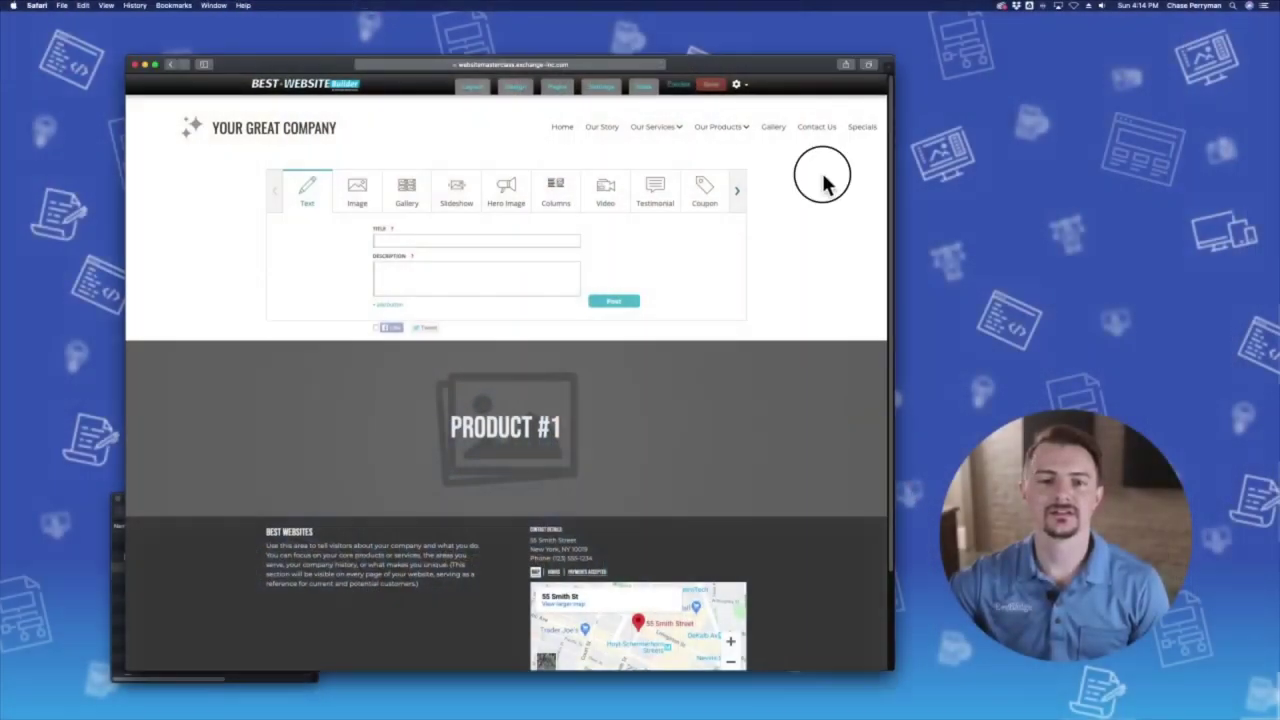
click(358, 200)
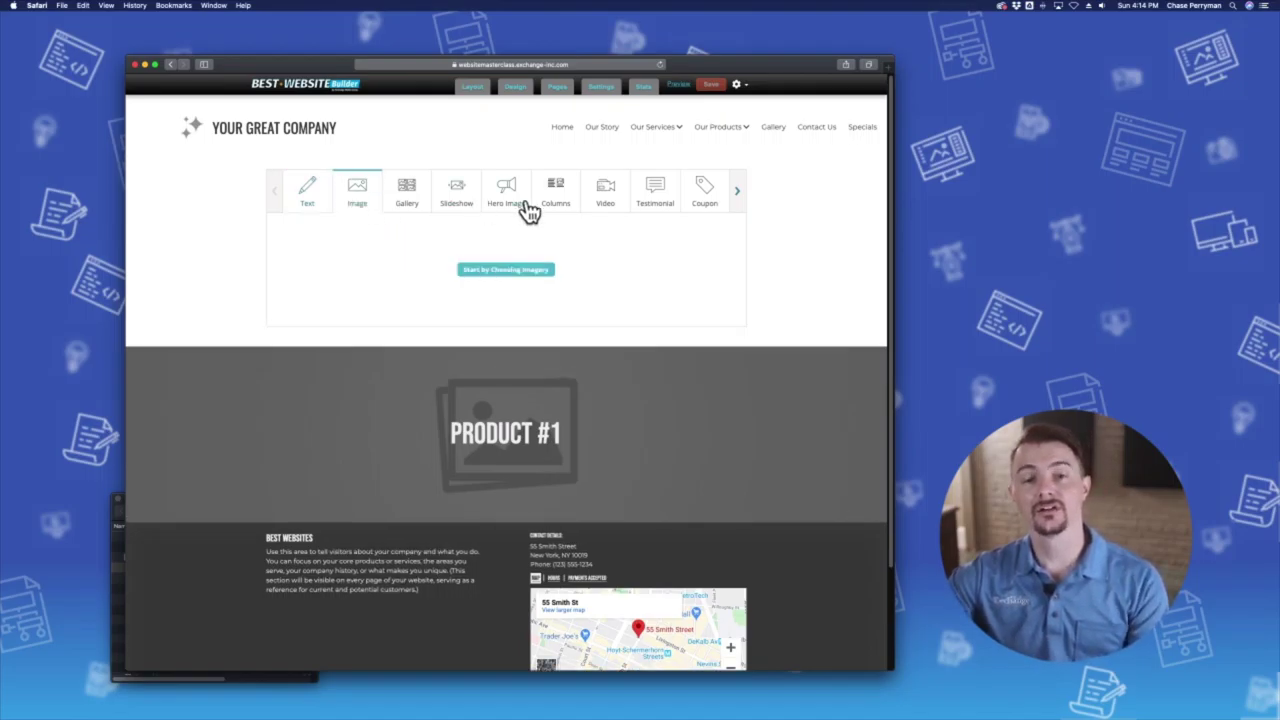
In the image chooser, check the woman photo in My Image Library, then bring Finder's Graphics folder forward.
click(501, 281)
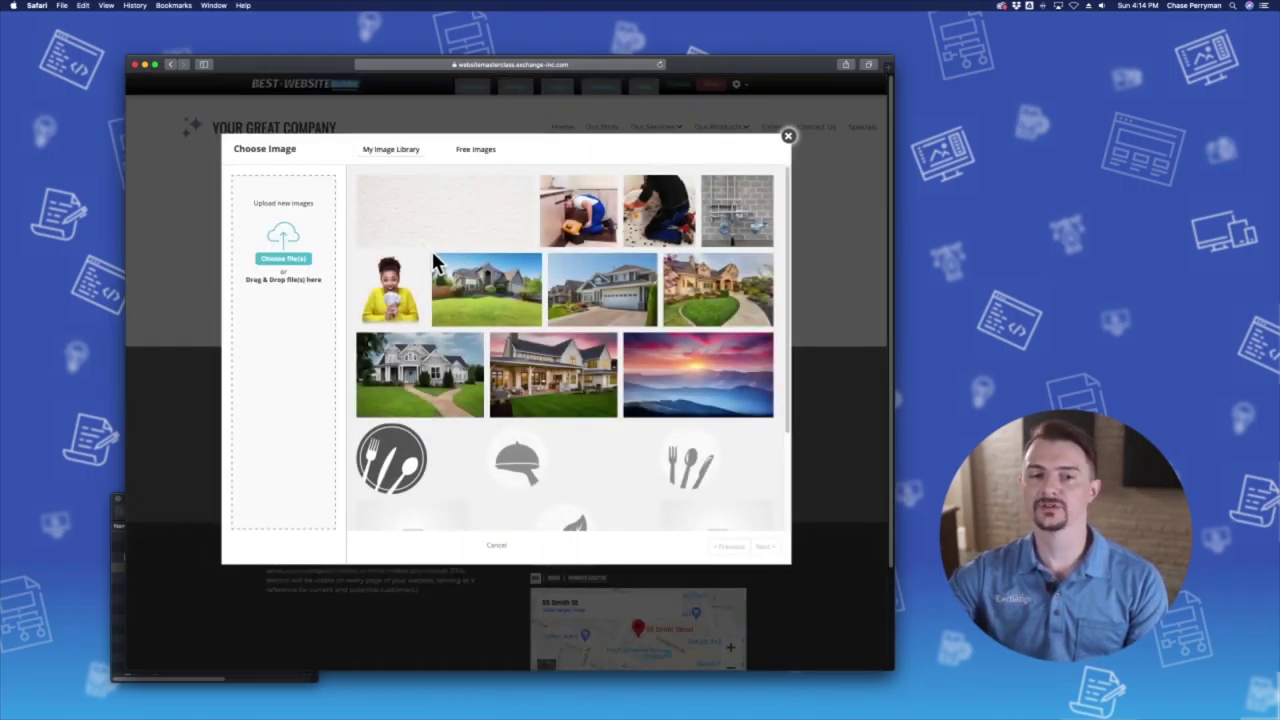
click(409, 284)
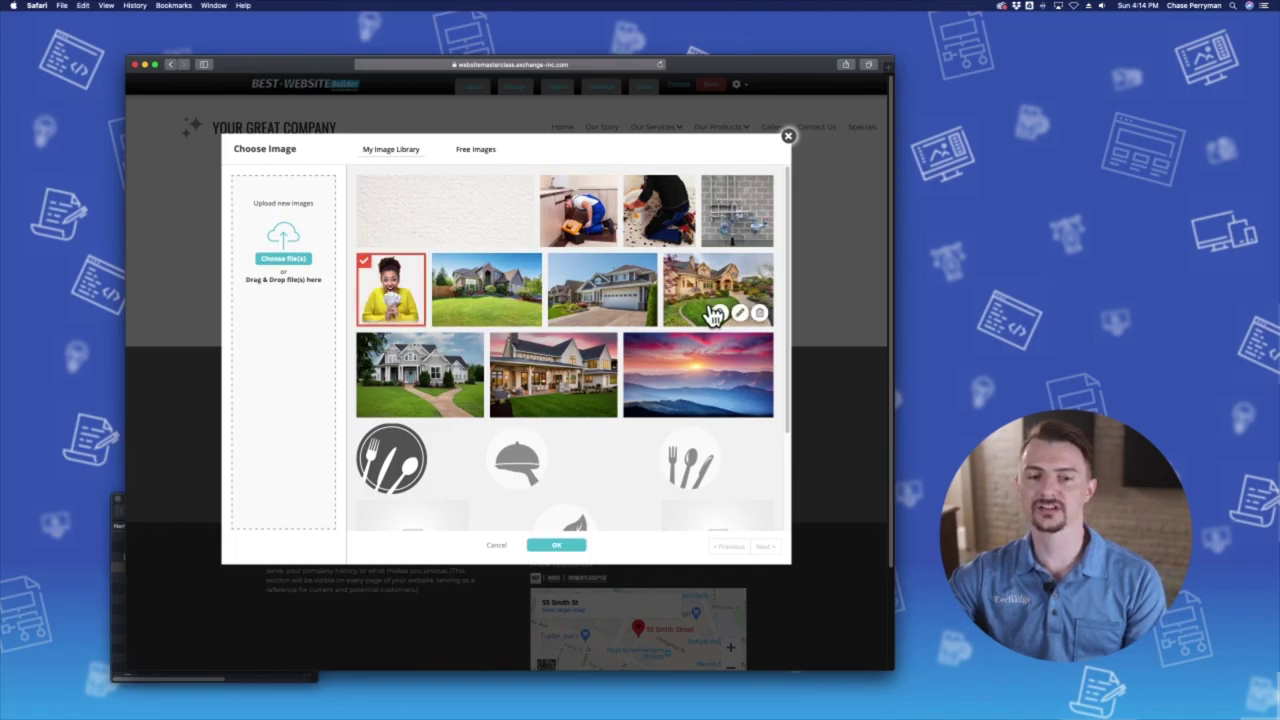
mouse_move(370, 275)
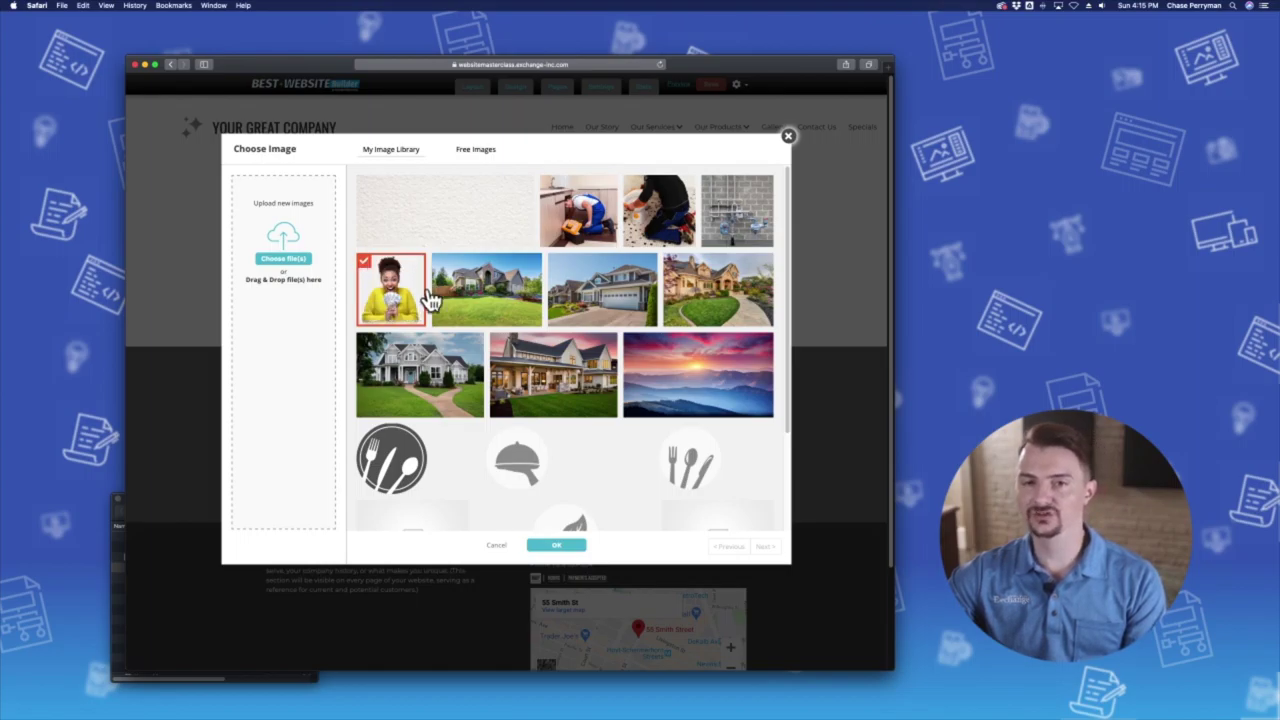
mouse_move(440, 308)
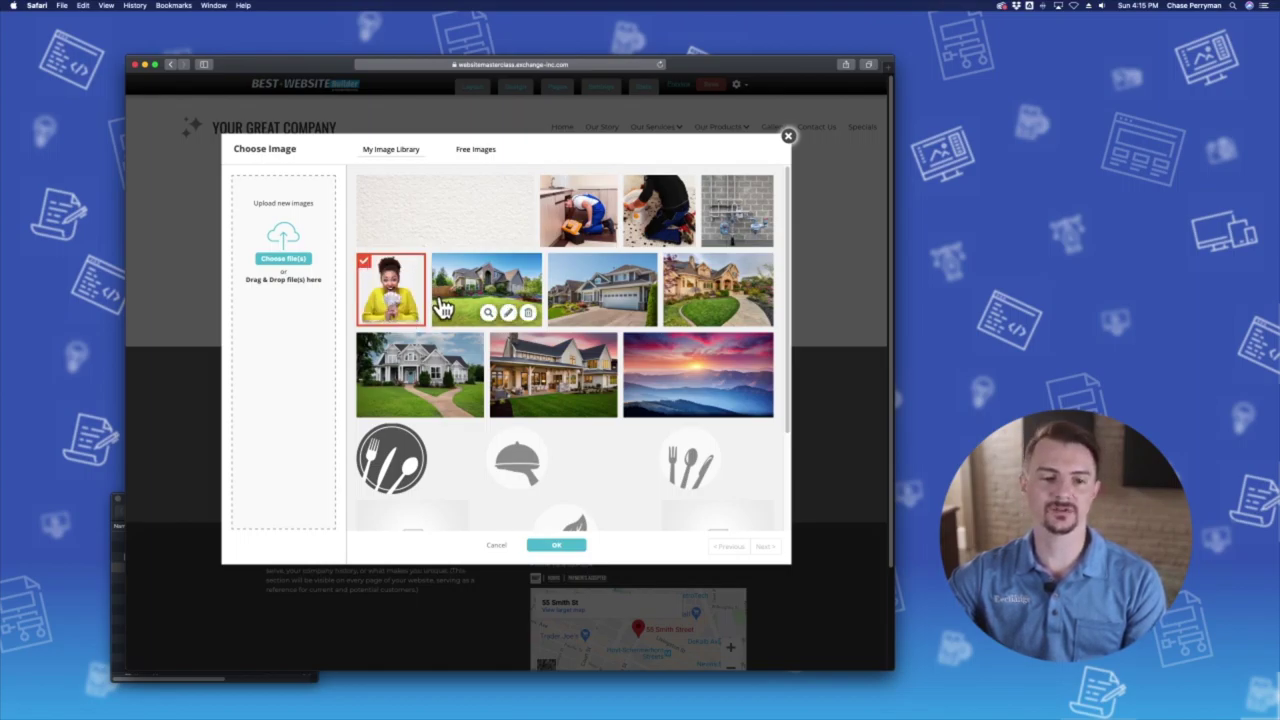
click(114, 614)
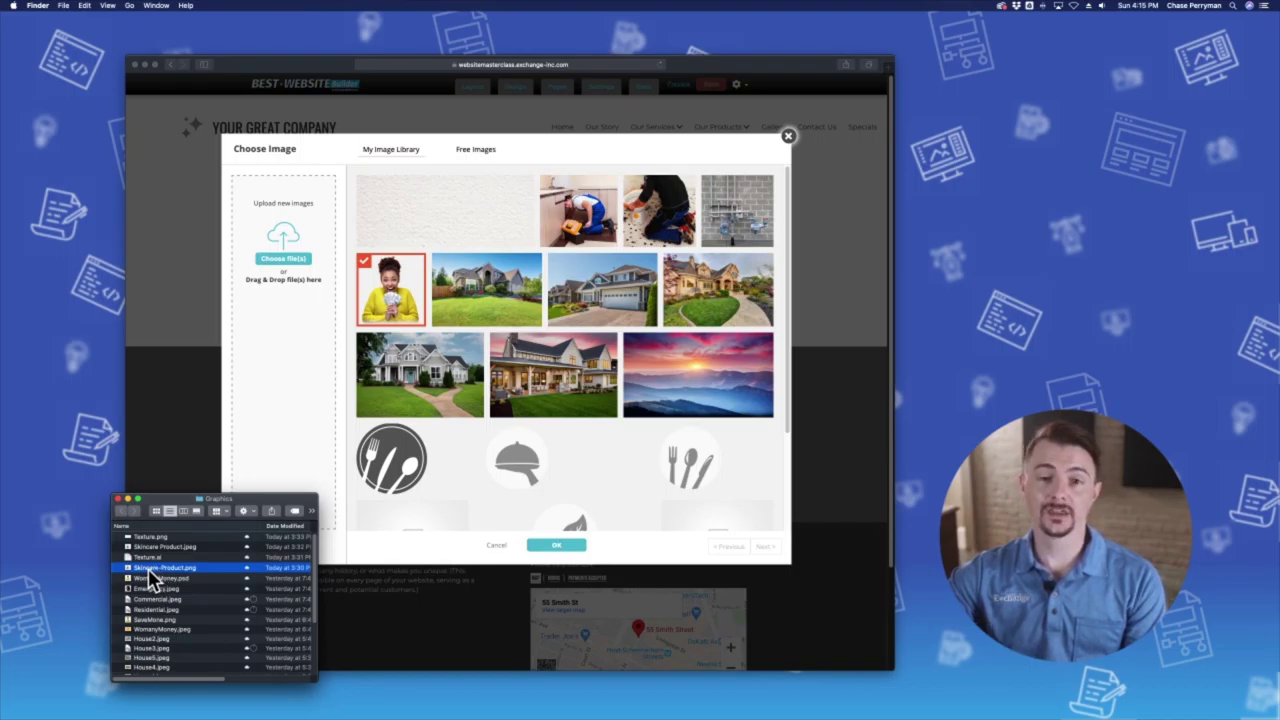
Drag Skincare-Product.png from the Graphics folder onto the library's Drag & Drop upload area.
drag(148, 572, 280, 325)
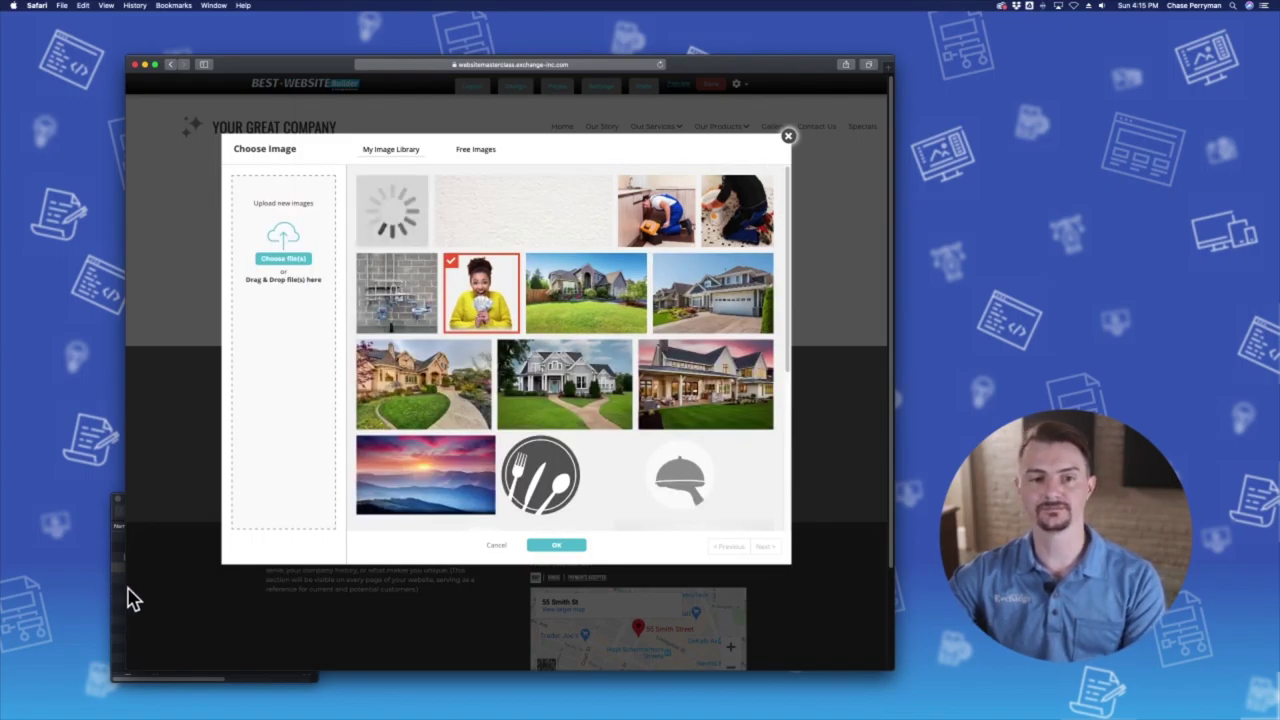
Attach the uploaded skincare photo to the post, set it to enlarge on click, and post it.
click(400, 197)
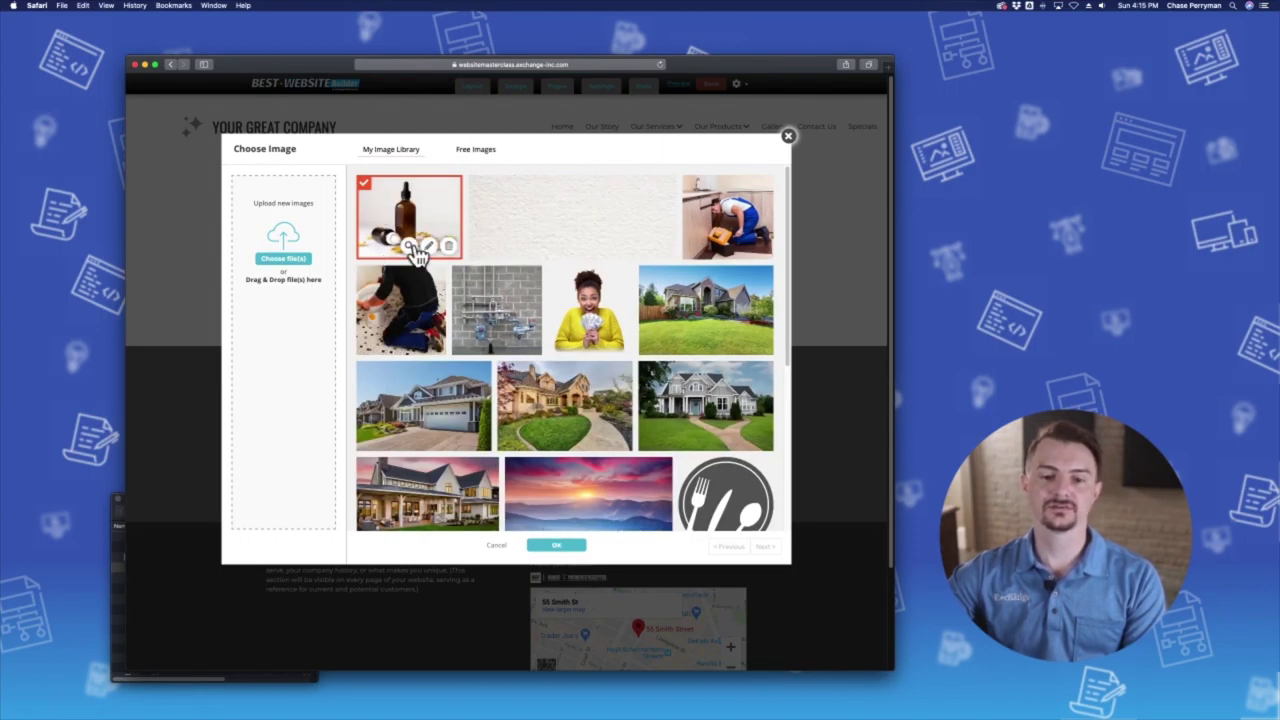
click(561, 548)
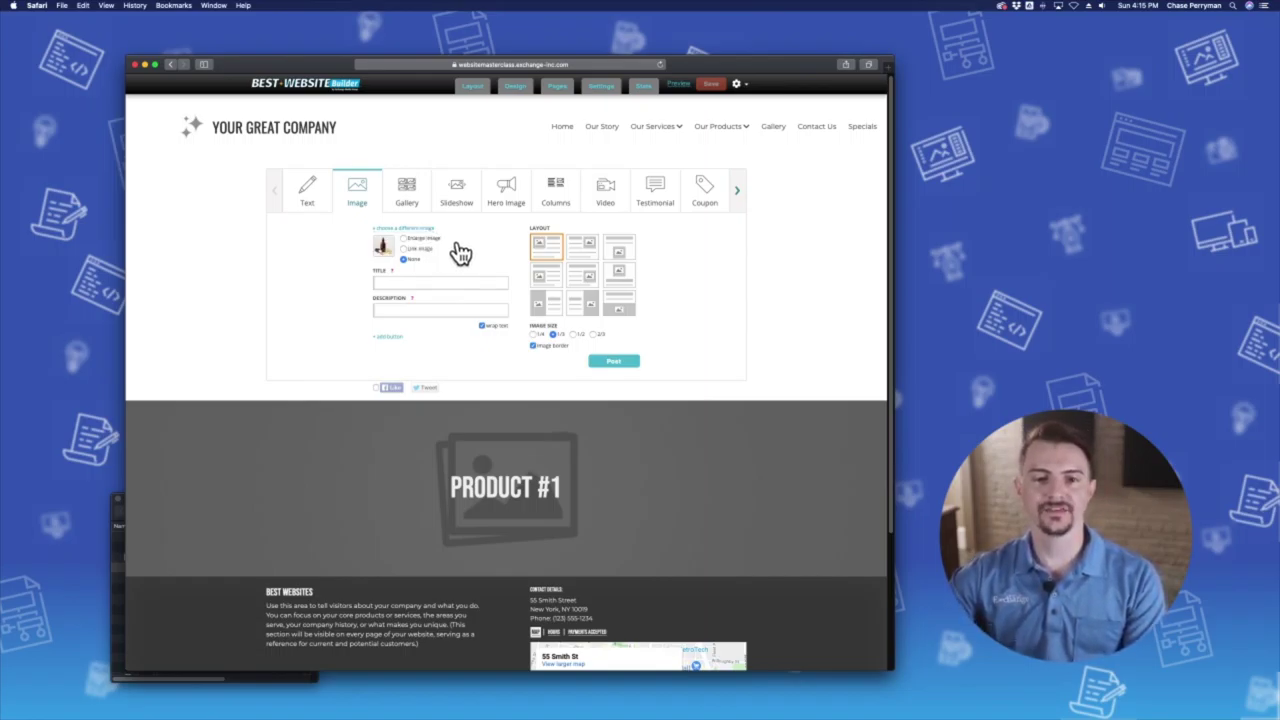
click(403, 238)
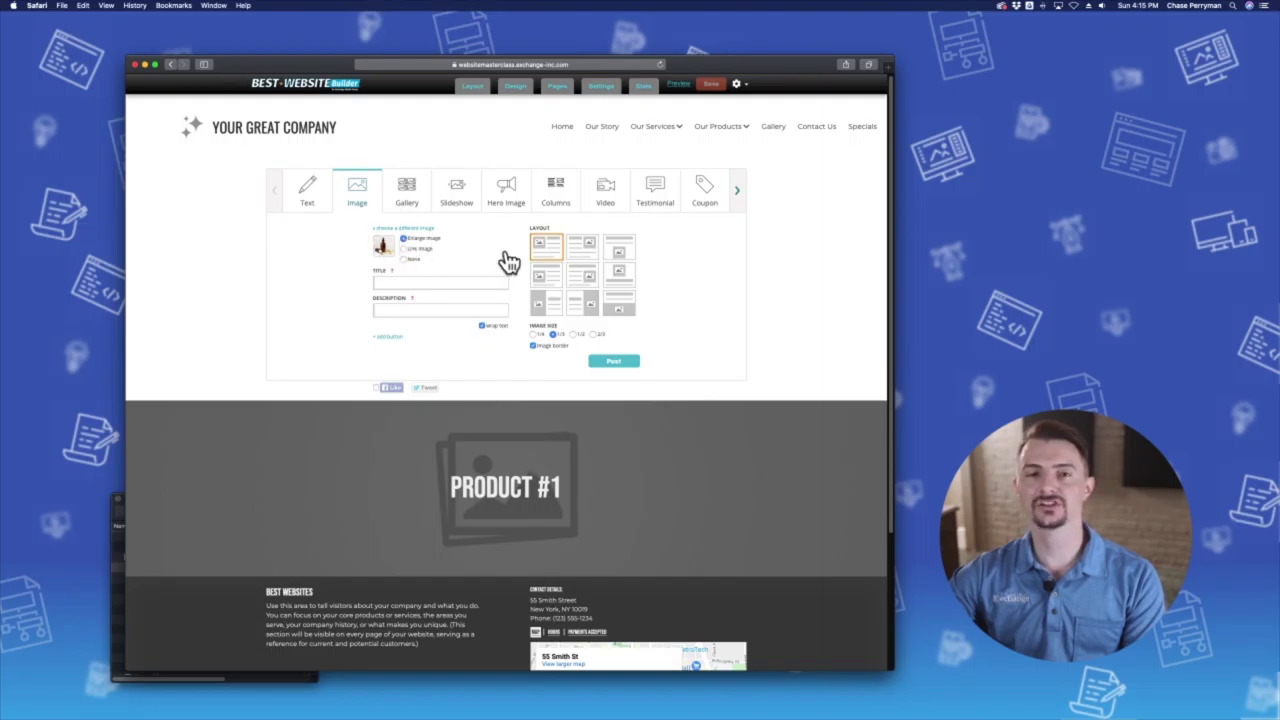
click(614, 362)
Check that the posted skincare photo opens enlarged, then close the enlarged view.
mouse_move(654, 380)
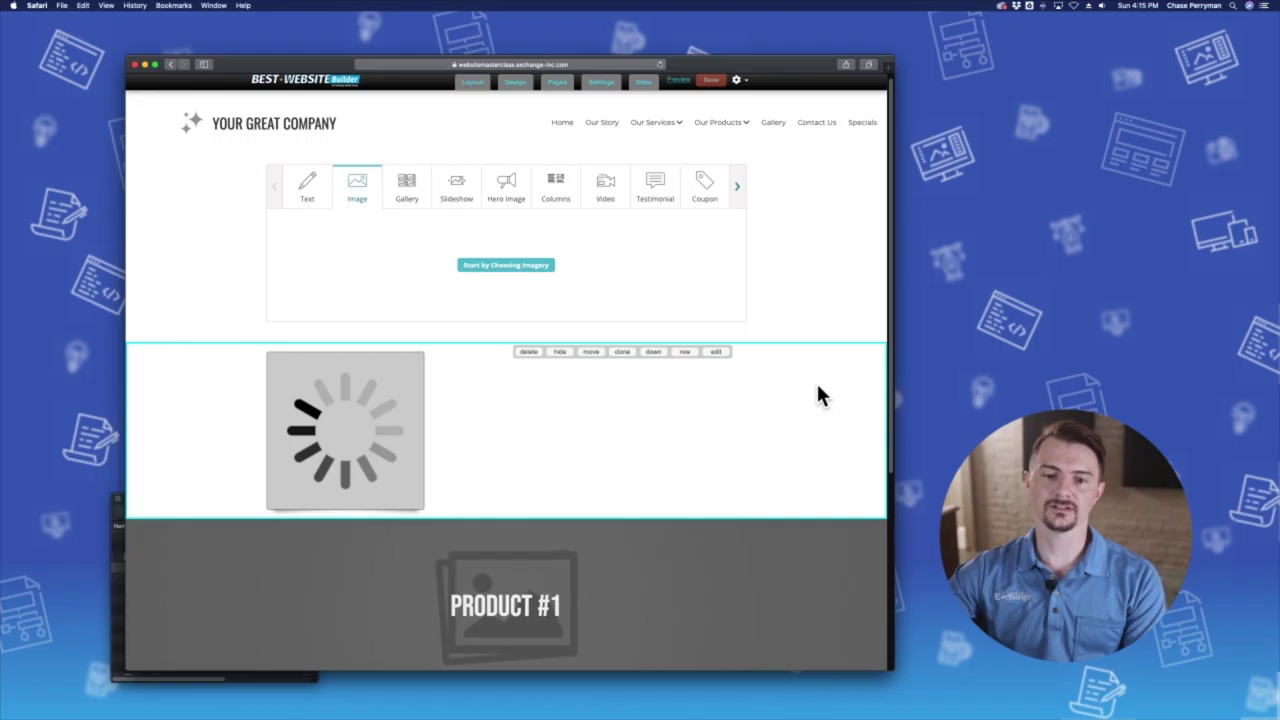
scroll(600, 428, down, 1)
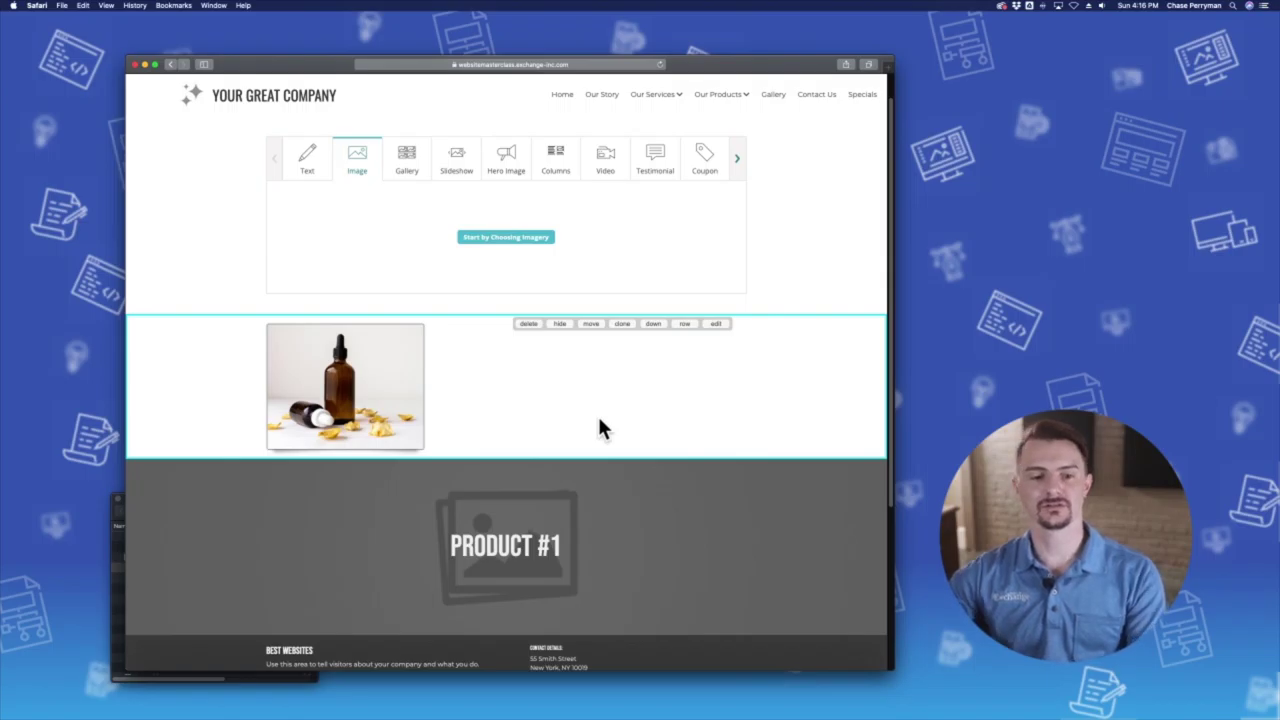
click(389, 383)
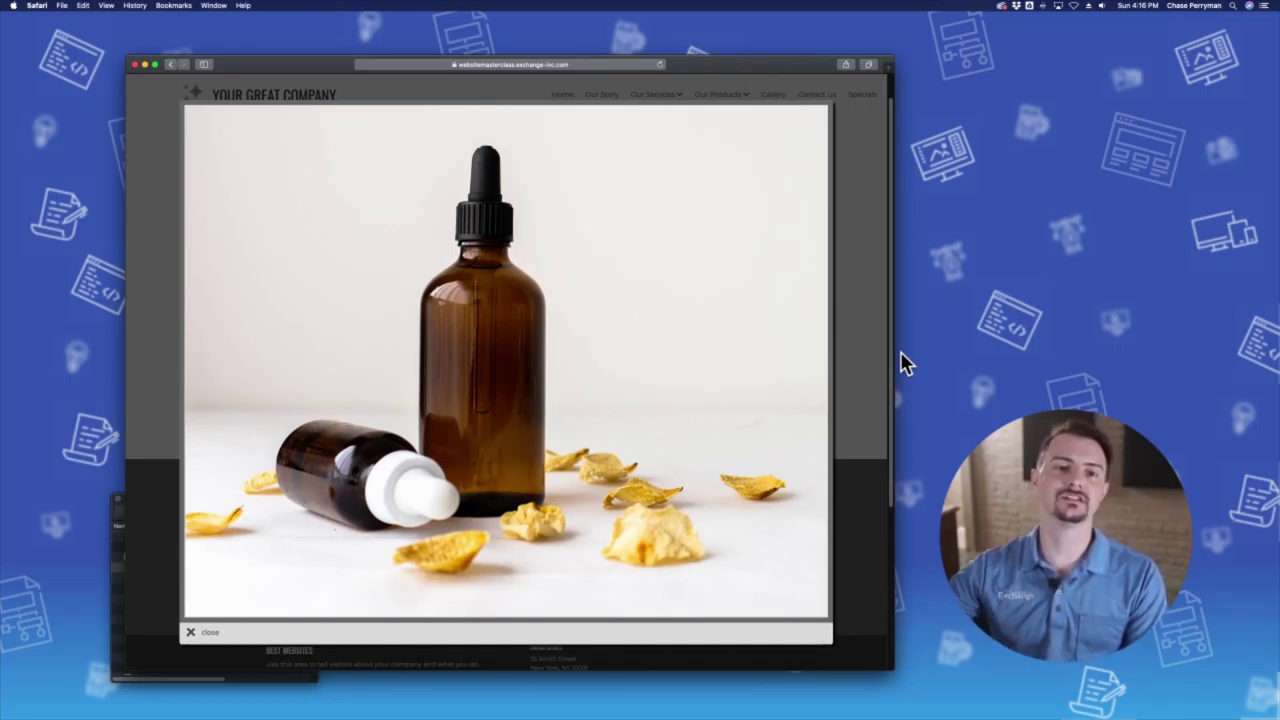
click(199, 640)
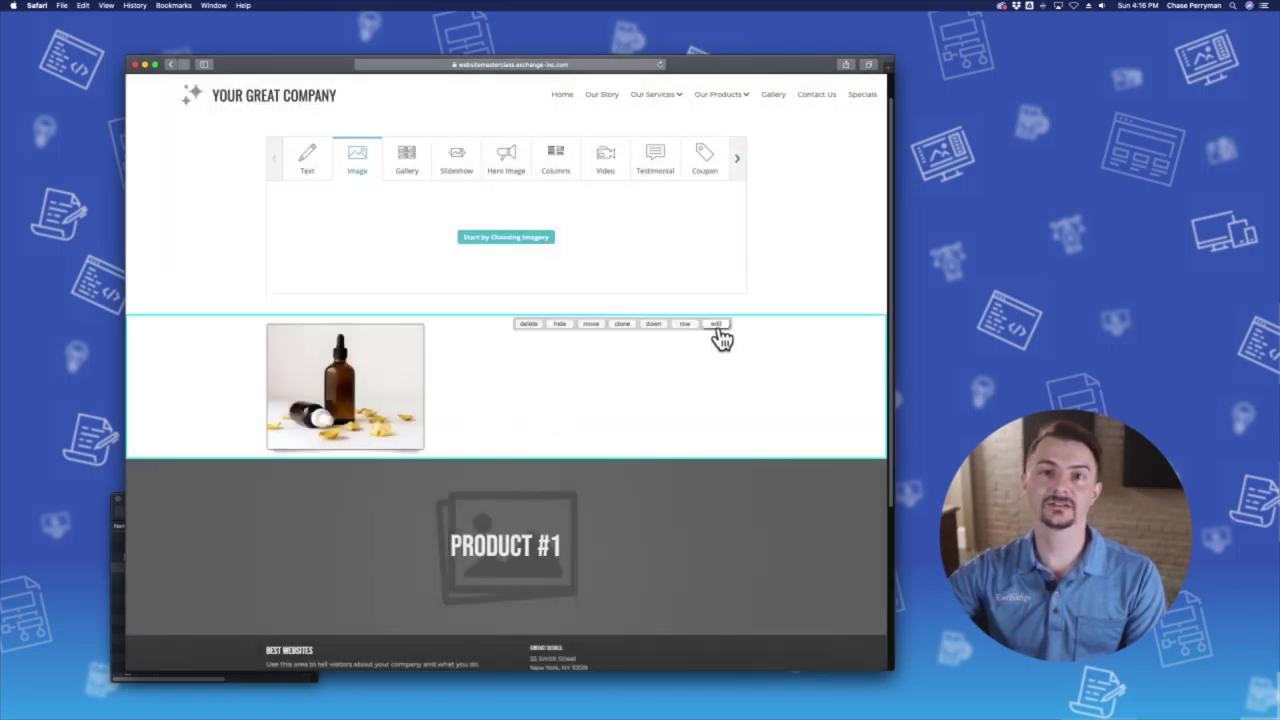
Reopen the image post, try then cancel a URL link, and set the photo's click action to None.
click(716, 327)
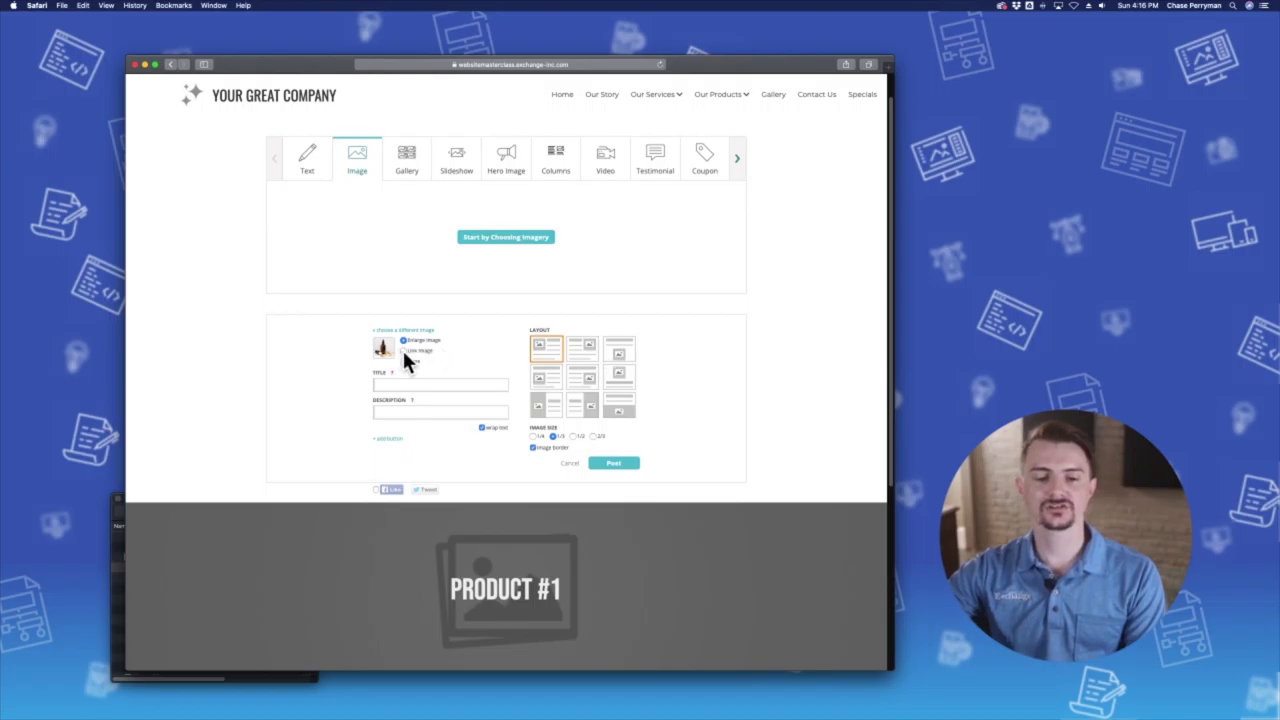
click(403, 351)
click(432, 363)
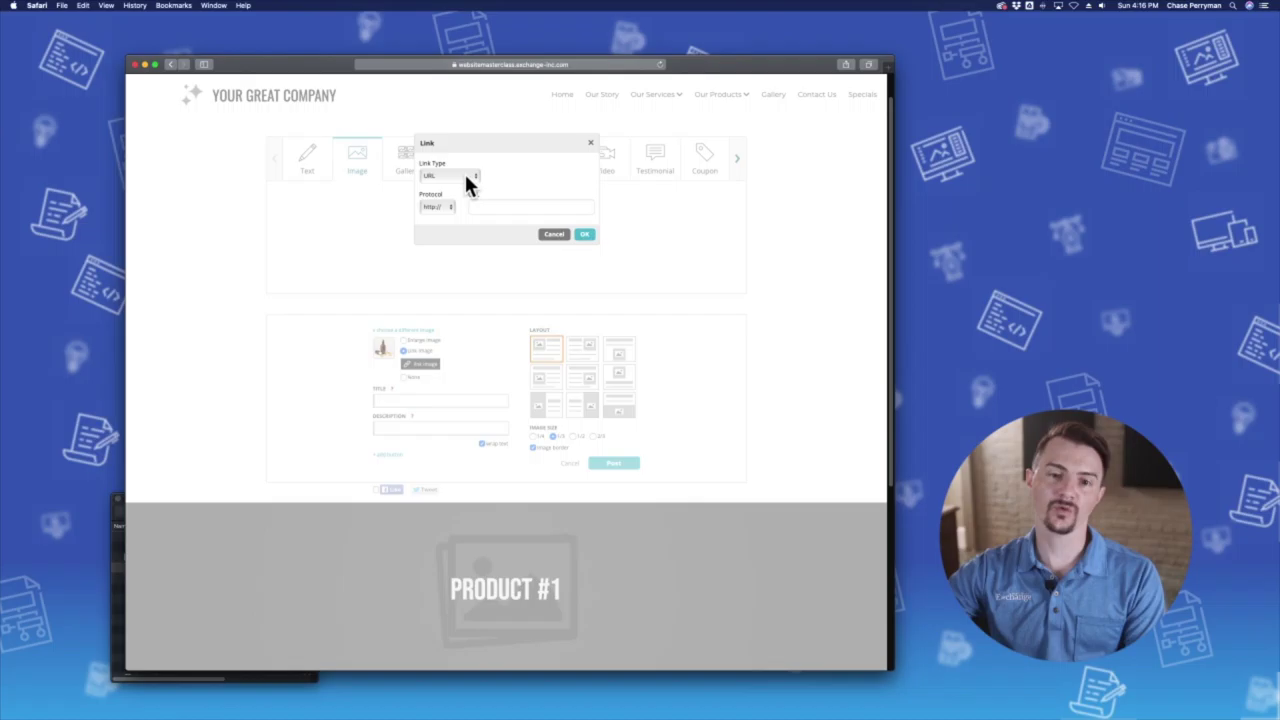
click(467, 178)
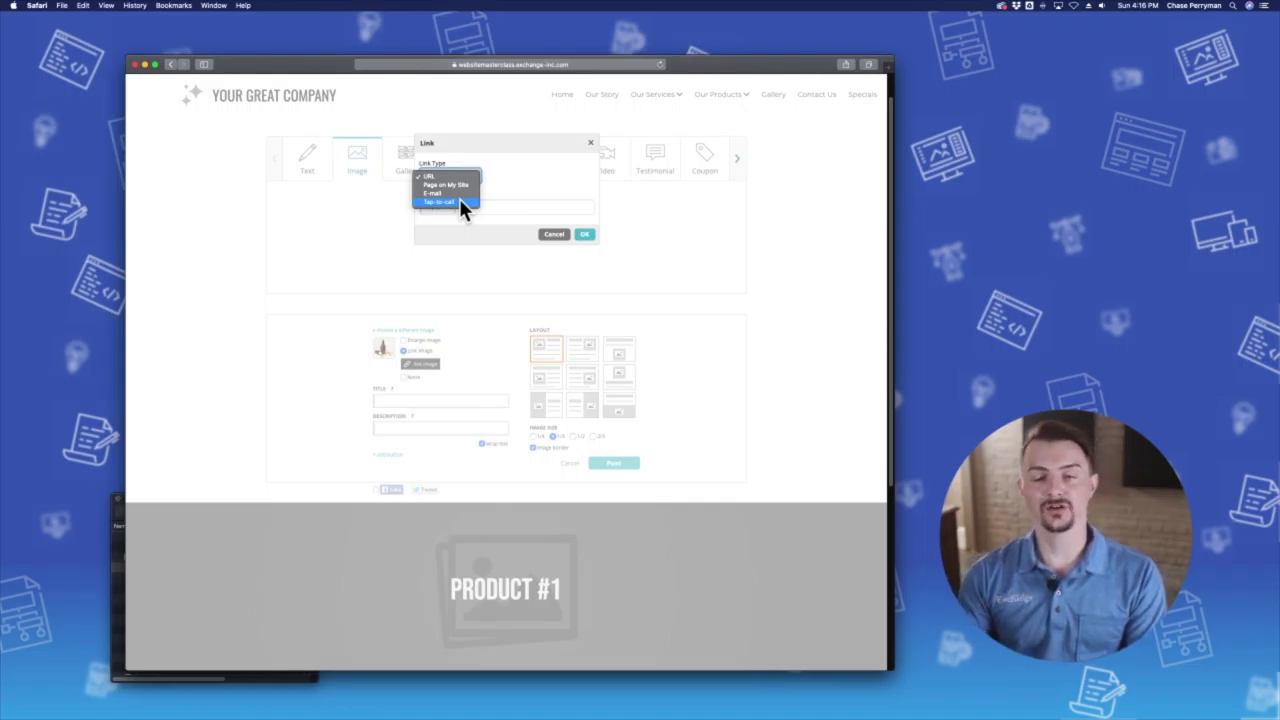
click(591, 212)
click(555, 236)
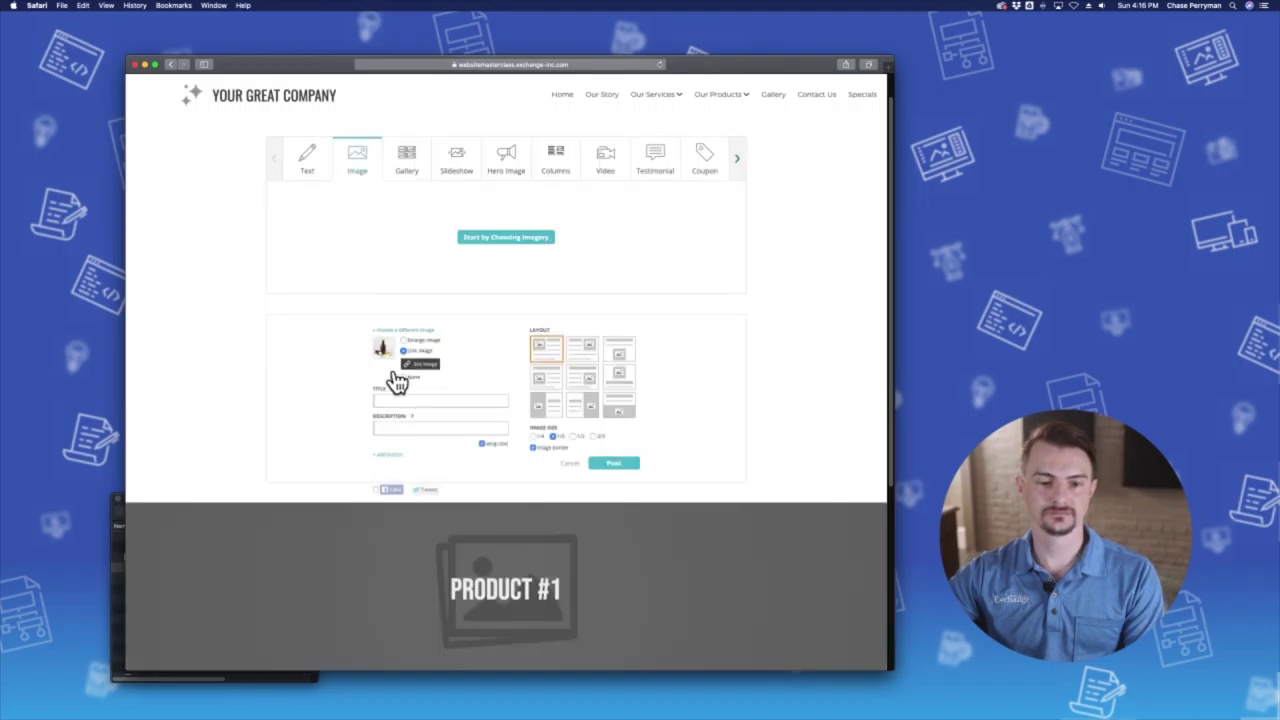
click(403, 377)
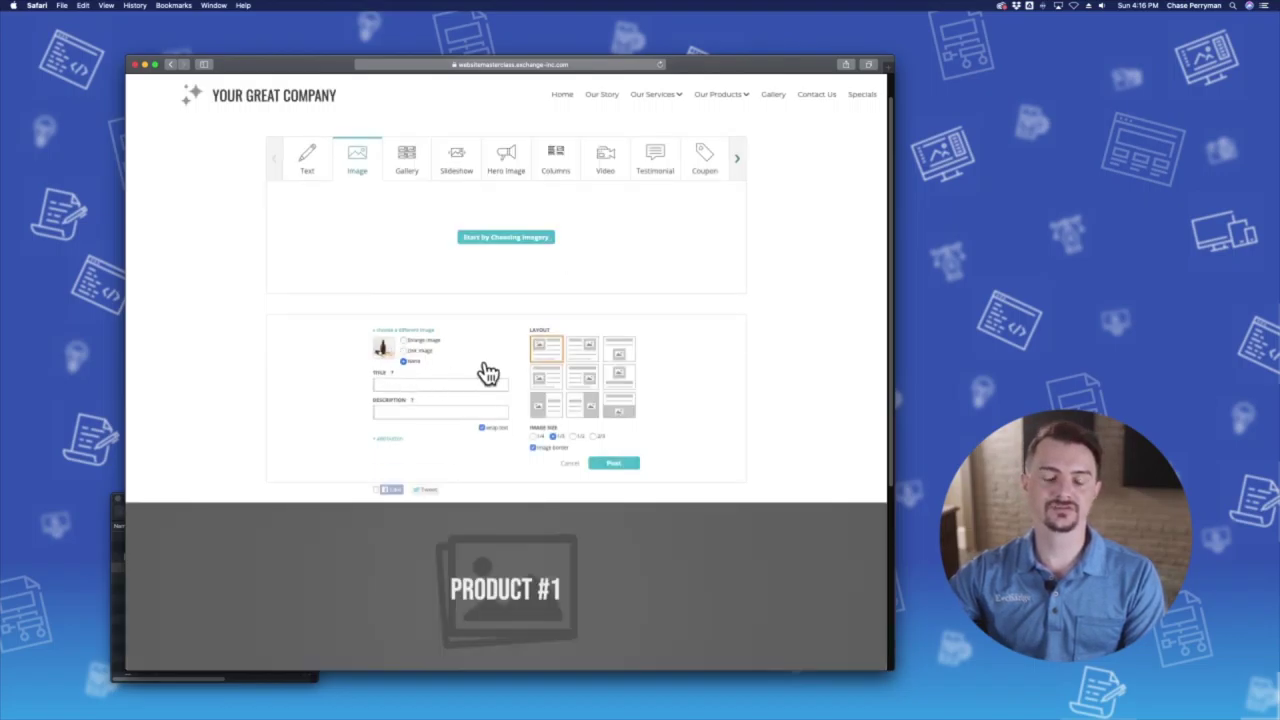
Enter the title 'SkinCare Product' and paste the product description, adding a line break before the ingredients.
click(409, 383)
text(Skin)
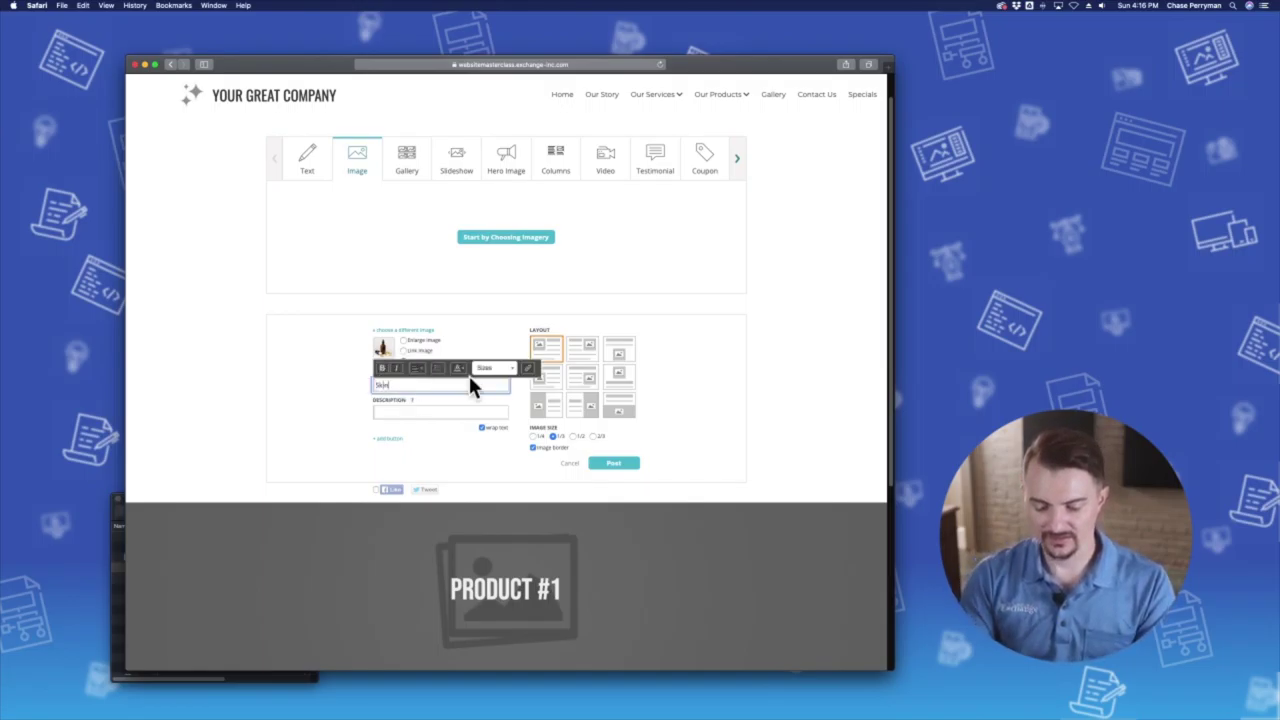
text(Care #)
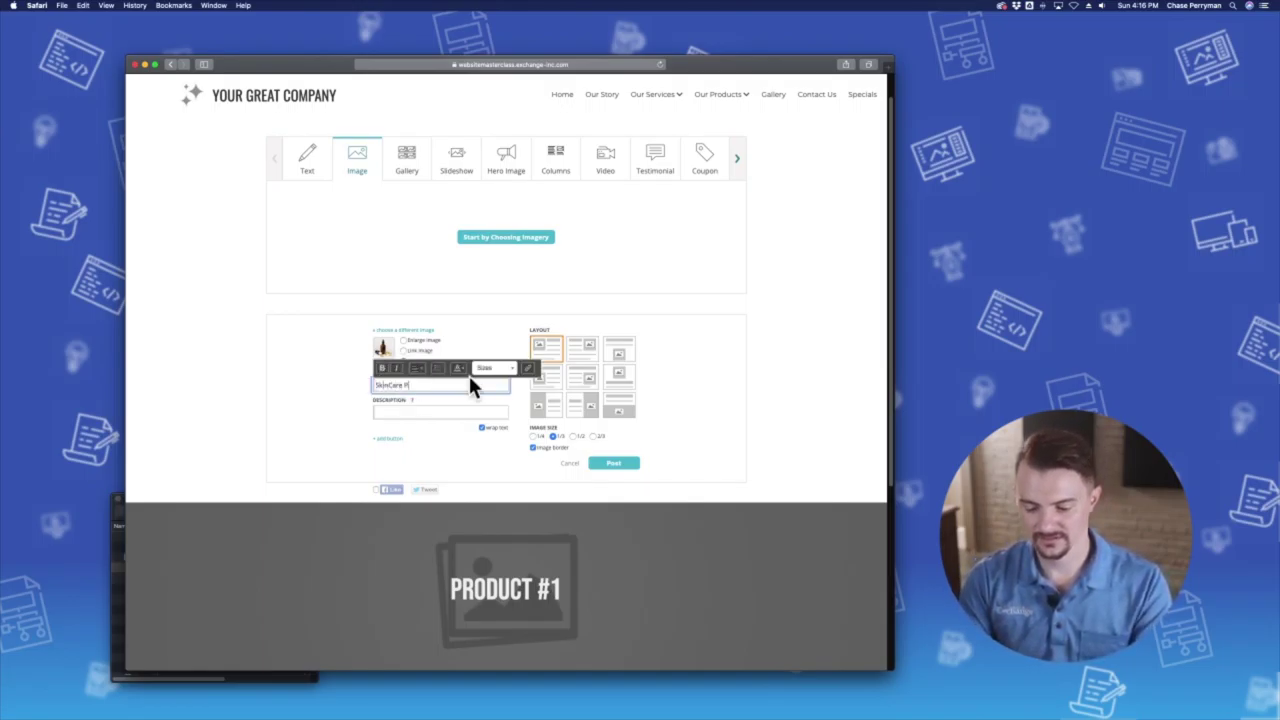
text(roduct)
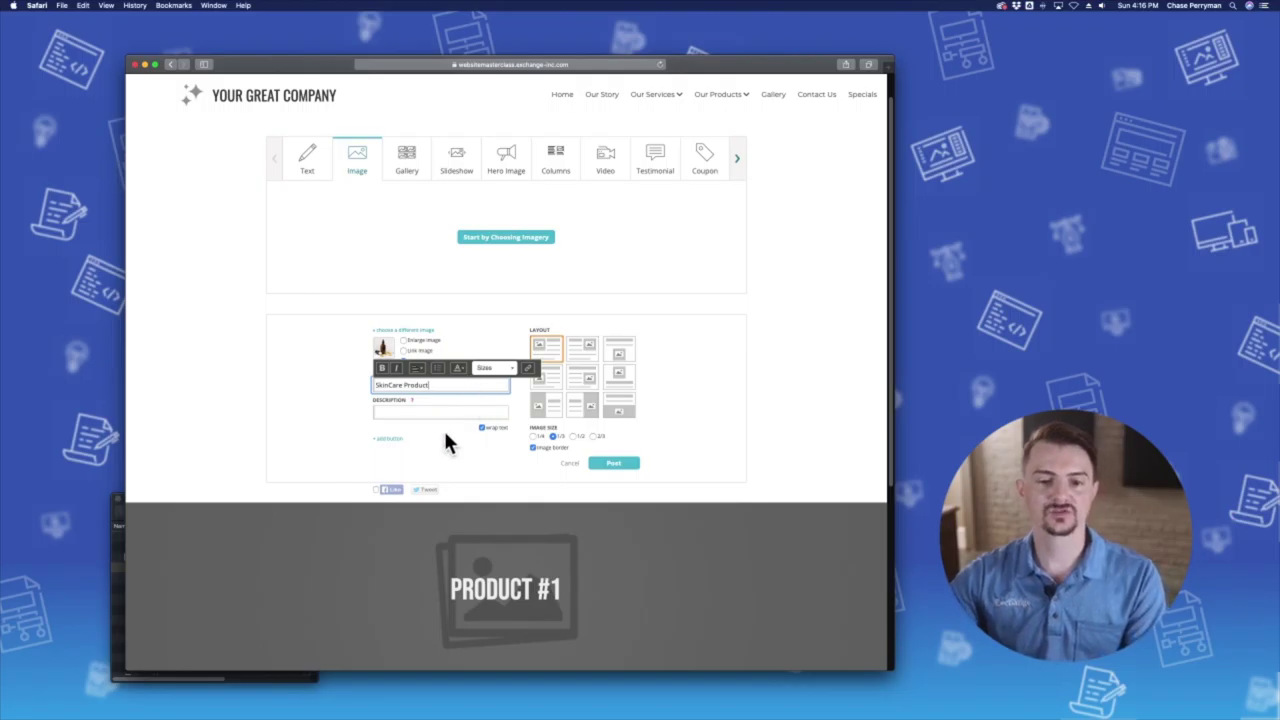
click(410, 411)
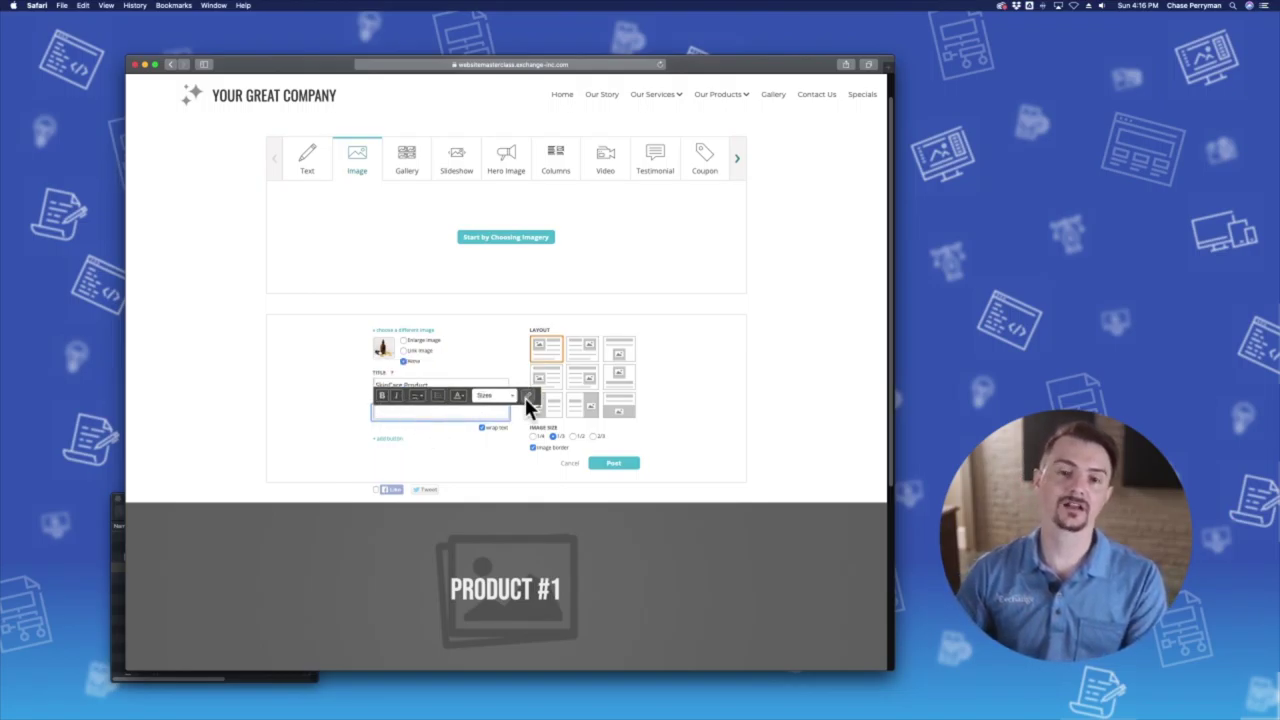
text(Skincare product is an anti-wrinkle rejuvenator that delivers the highest levels of enhanced-stability retinol. Deeply hydrating, it nourishes the skin and promotes elasticity without irritation. Try skincare creme today, and you'll love the way you look. Full ingredients: water glycerin Argania spinosa (argan) kernel oil allantoin adenosine dimethicone phenoxyethanol carbomer retinol 1.0% Disodium EDTA glyceryl monostearate glyceryl stearate PEG-100 stearate elemental sulfur Ginkgo biloba nut extract butylene glycol Citrus paradisi (grapefruit) seed extract Eucalyptus alba leaf extract Myristica fragrans (nutmeg) kernel extract Syzygium aromaticum (clove) seed extract caprylic/capric triglyceride cetyl alcohol Human Oligopeptide-1 PEG-40 stearate Sorbitan sesquioleate Stearic acid Arginine)
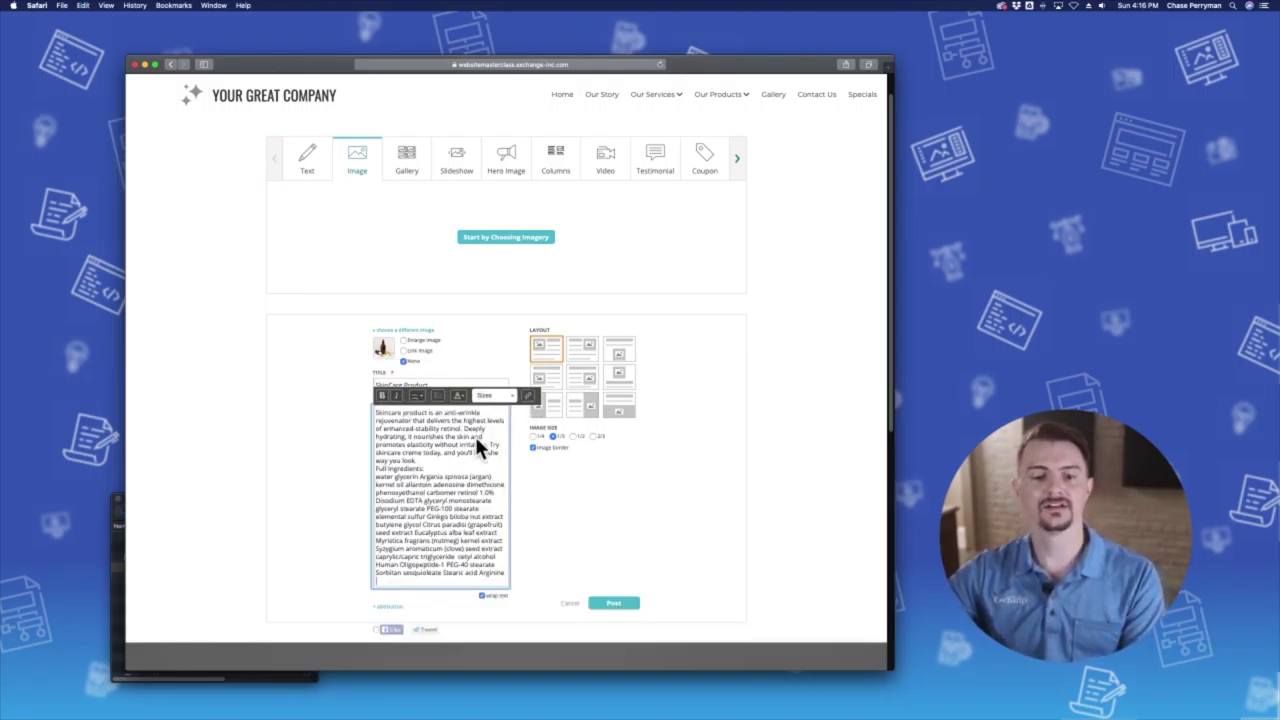
click(418, 460)
key(Return)
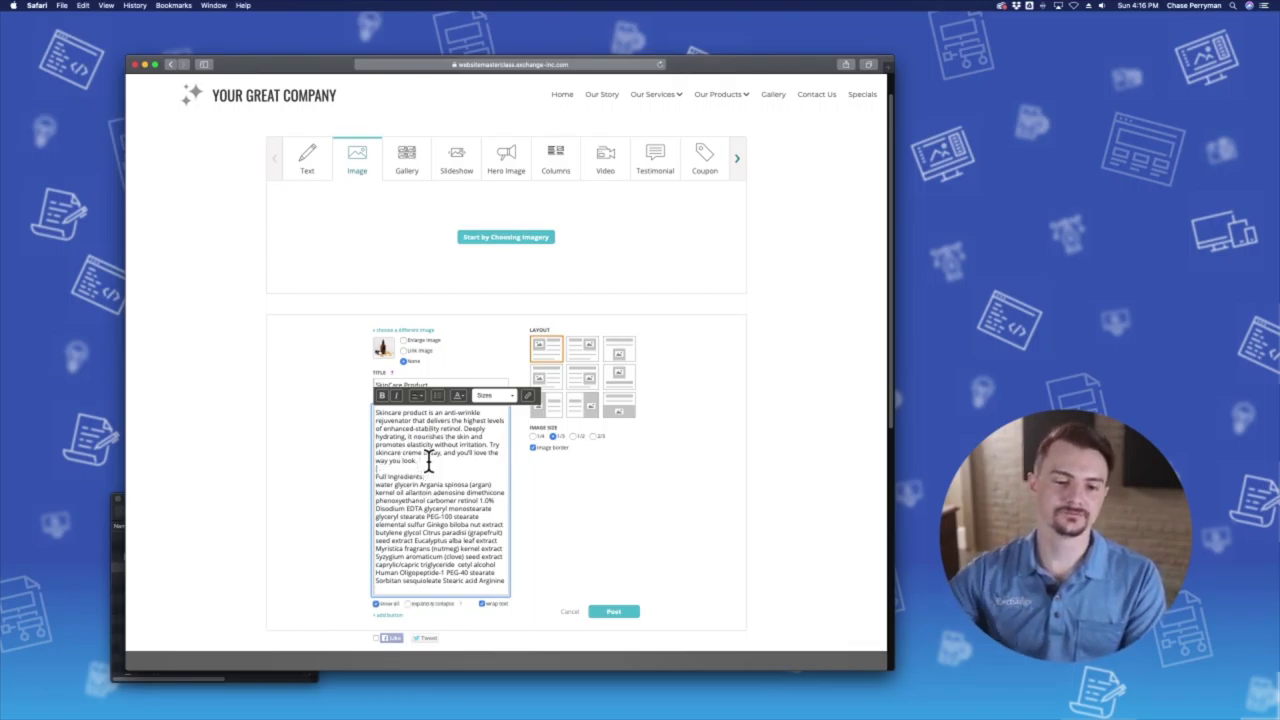
Bold the 'Full Ingredients:' heading and set the whole description to size S.
drag(425, 477, 374, 477)
click(378, 394)
key(super+a)
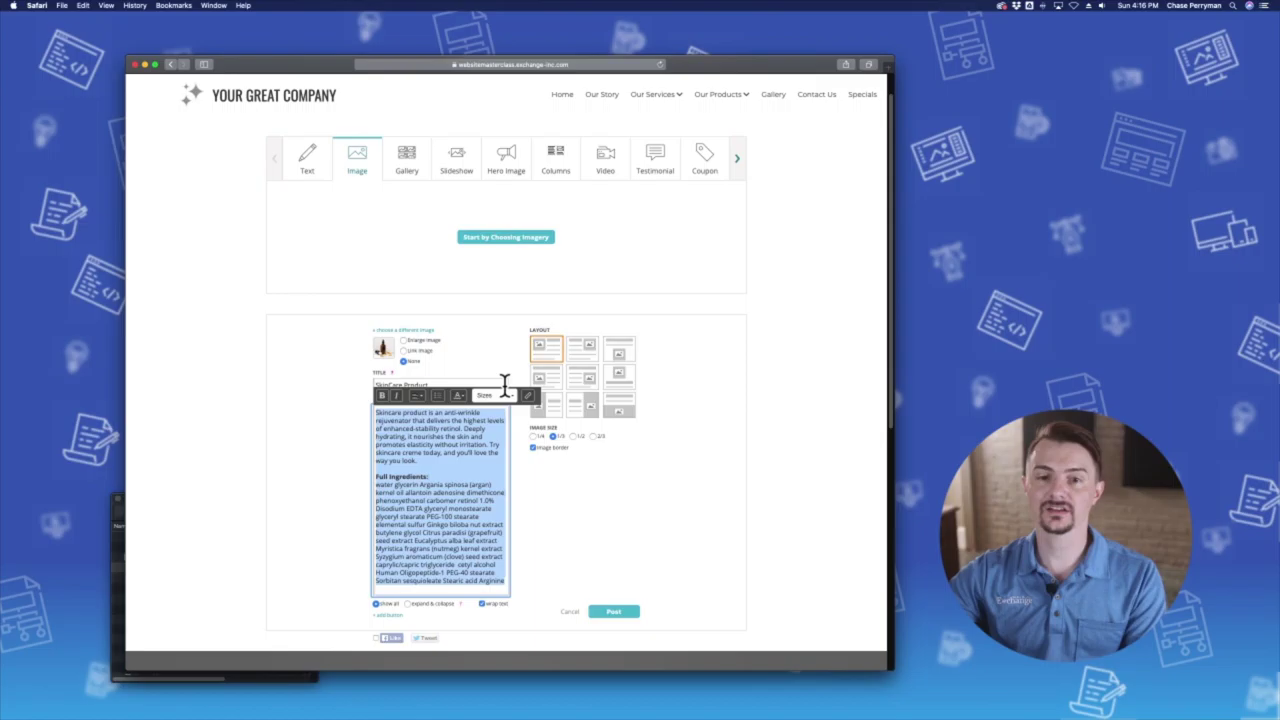
click(490, 395)
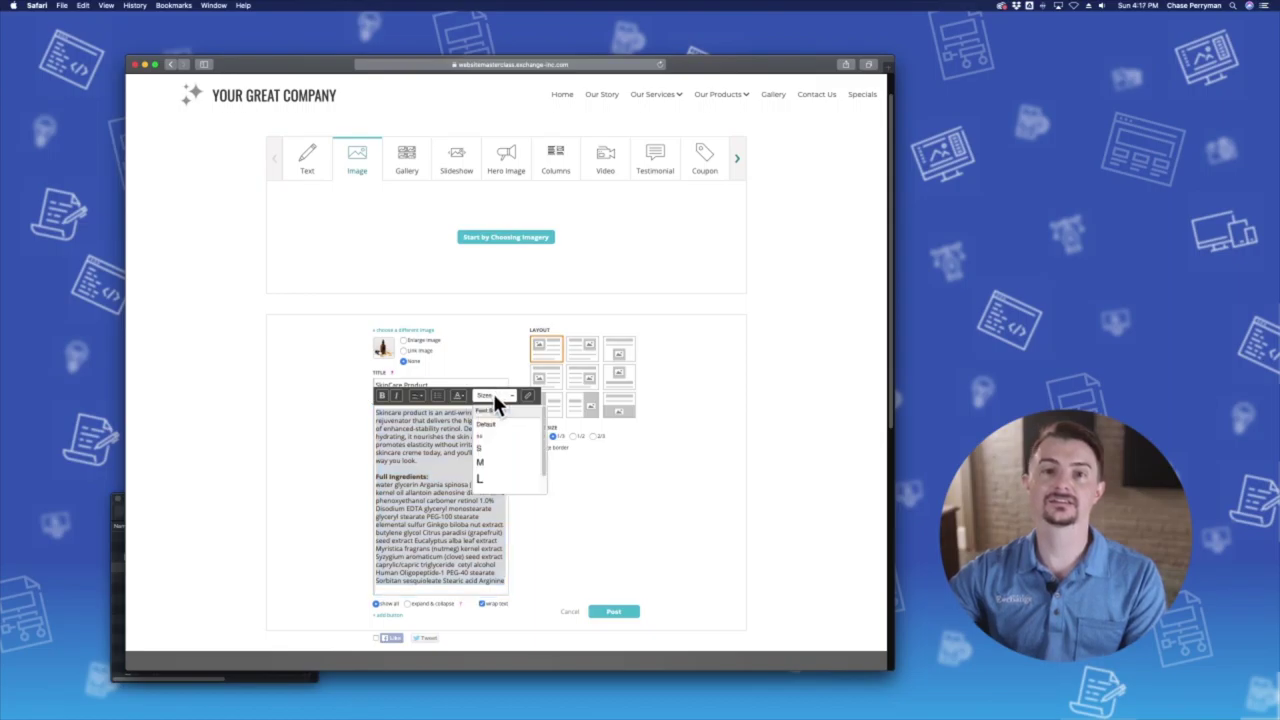
click(490, 455)
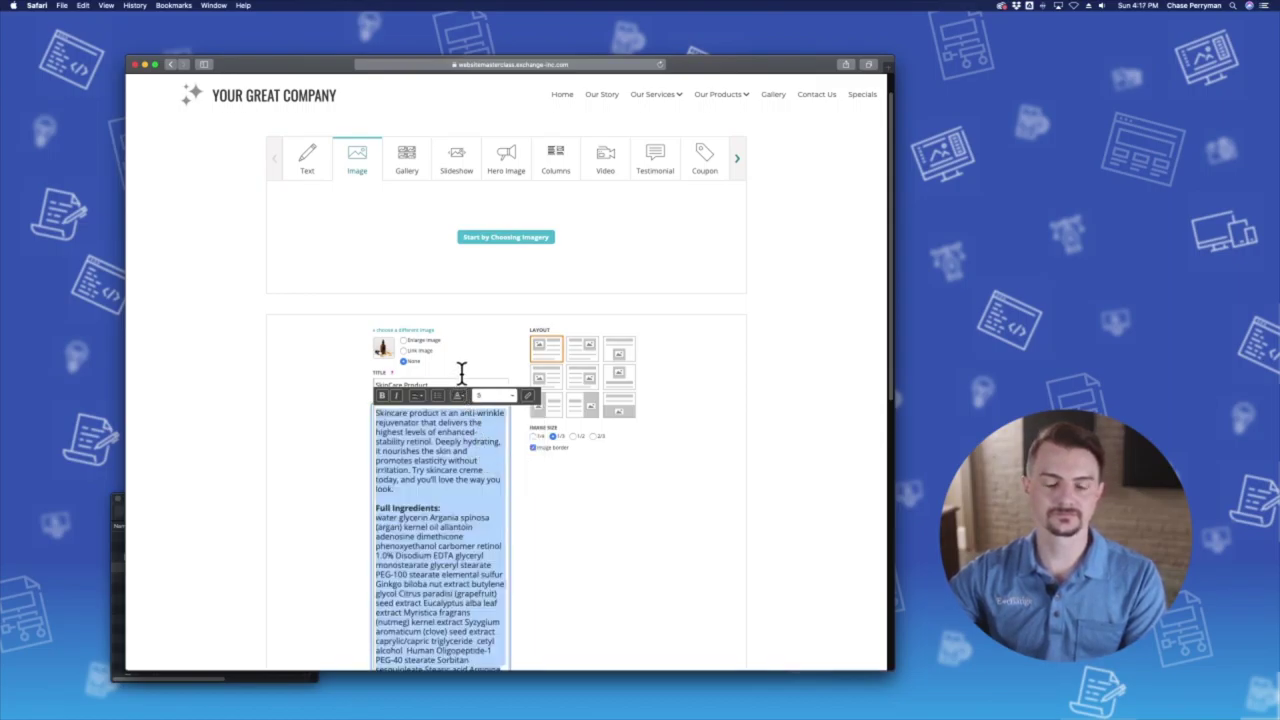
Bold the 'SkinCare Product' title and set it to size S.
click(446, 367)
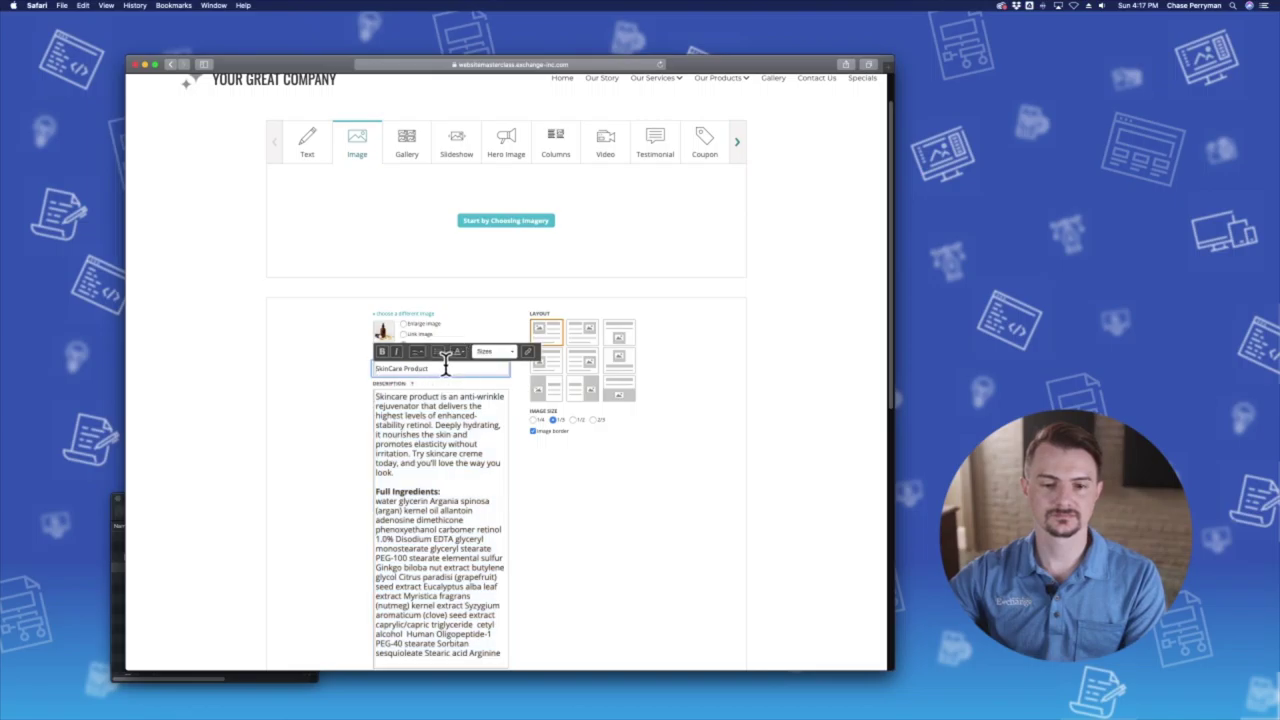
triple_click(446, 367)
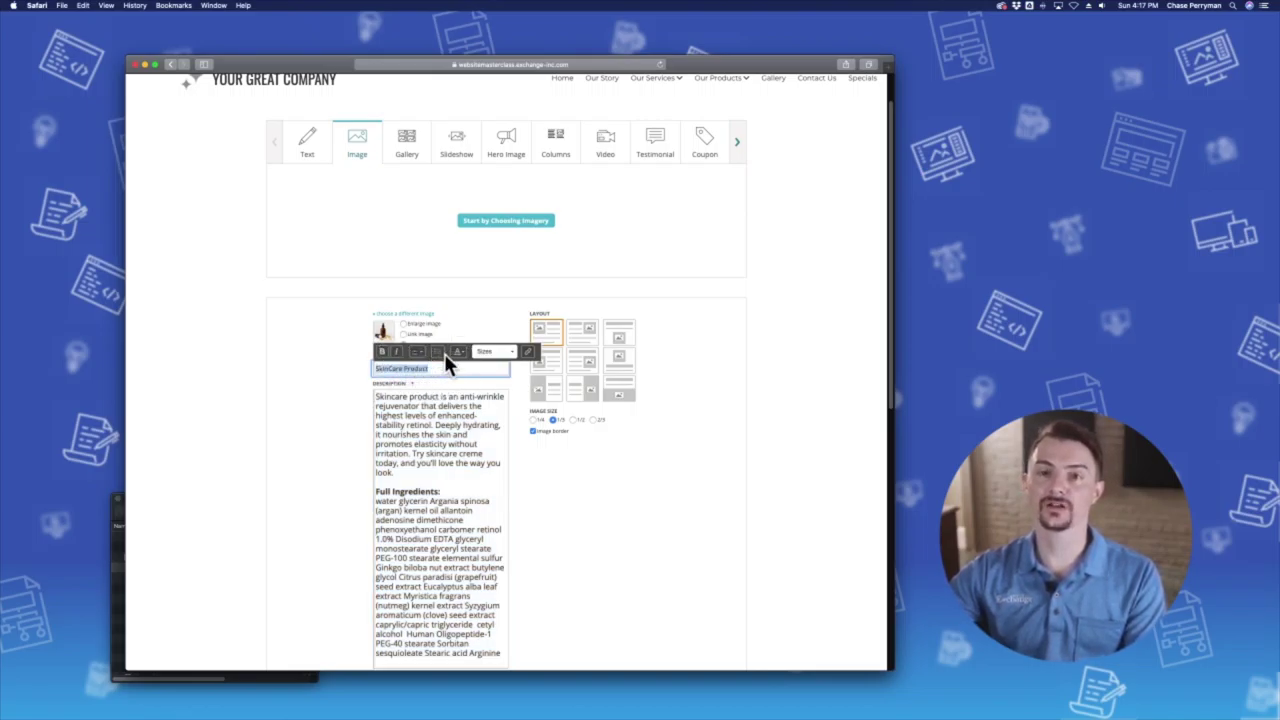
click(381, 351)
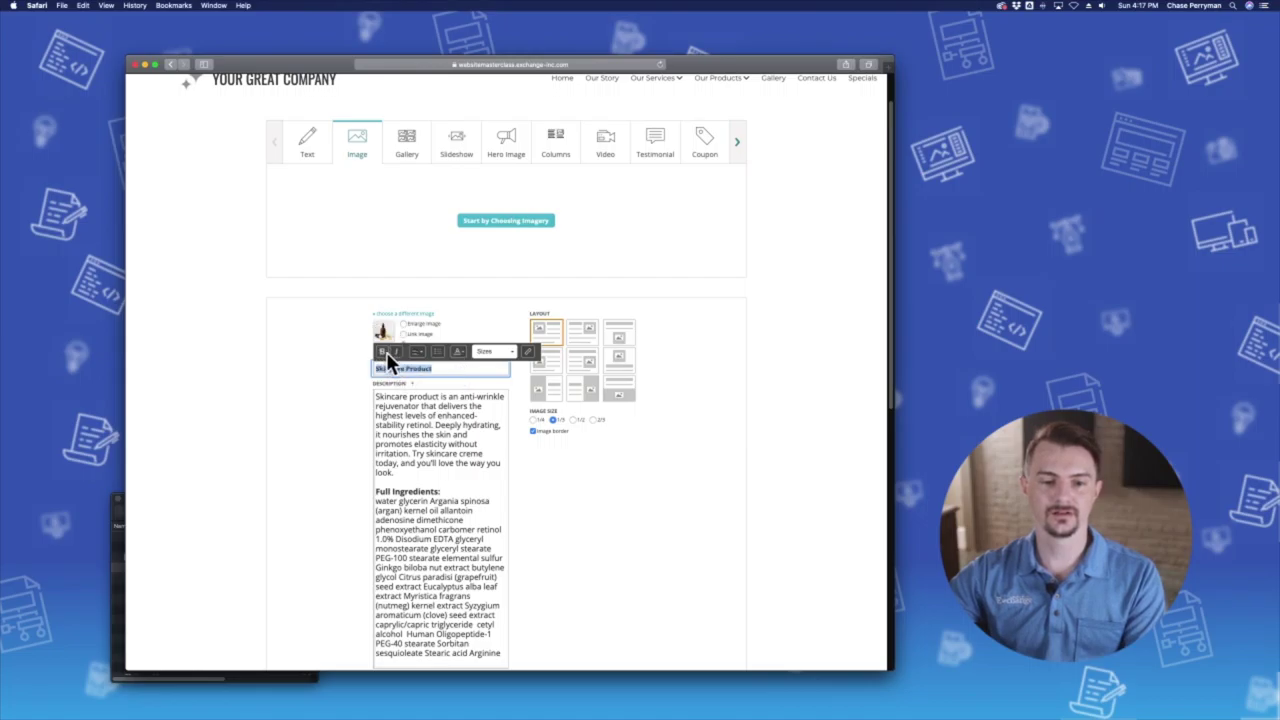
click(489, 352)
click(486, 402)
click(443, 416)
Turn off text wrapping and show the full description, post the section, then reopen it for editing.
scroll(443, 412, down, 3)
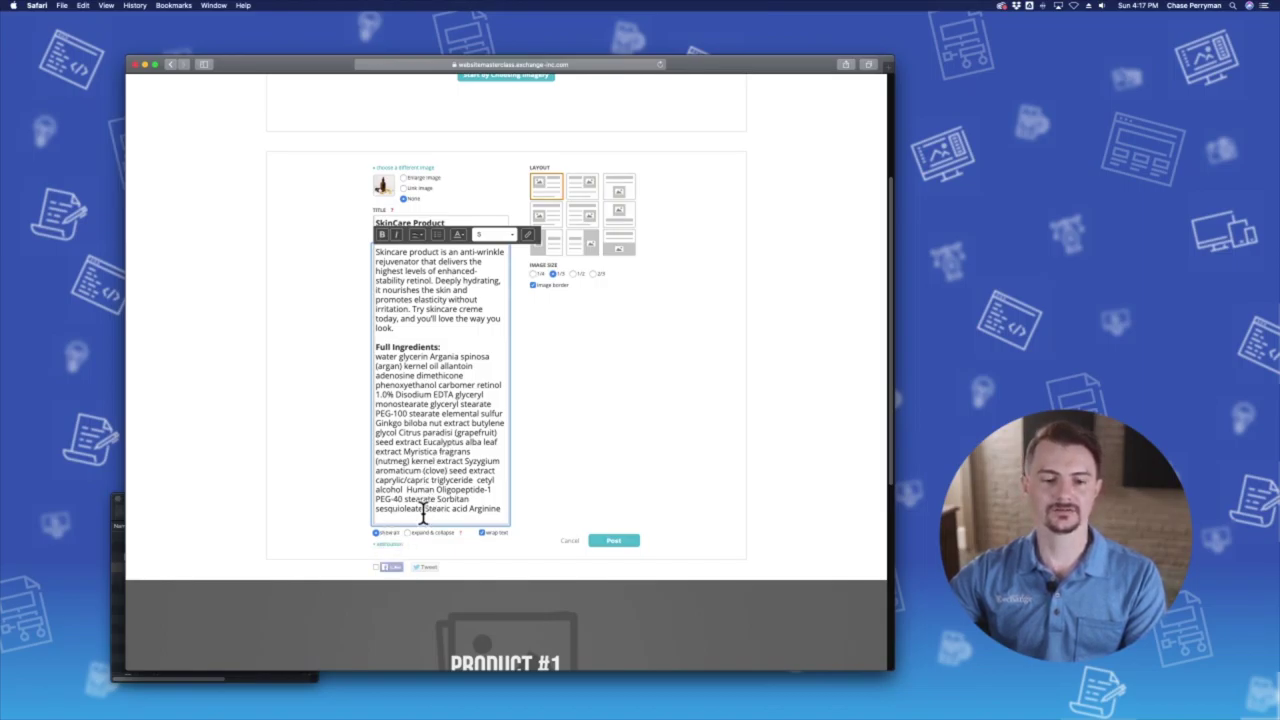
scroll(424, 463, down, 1)
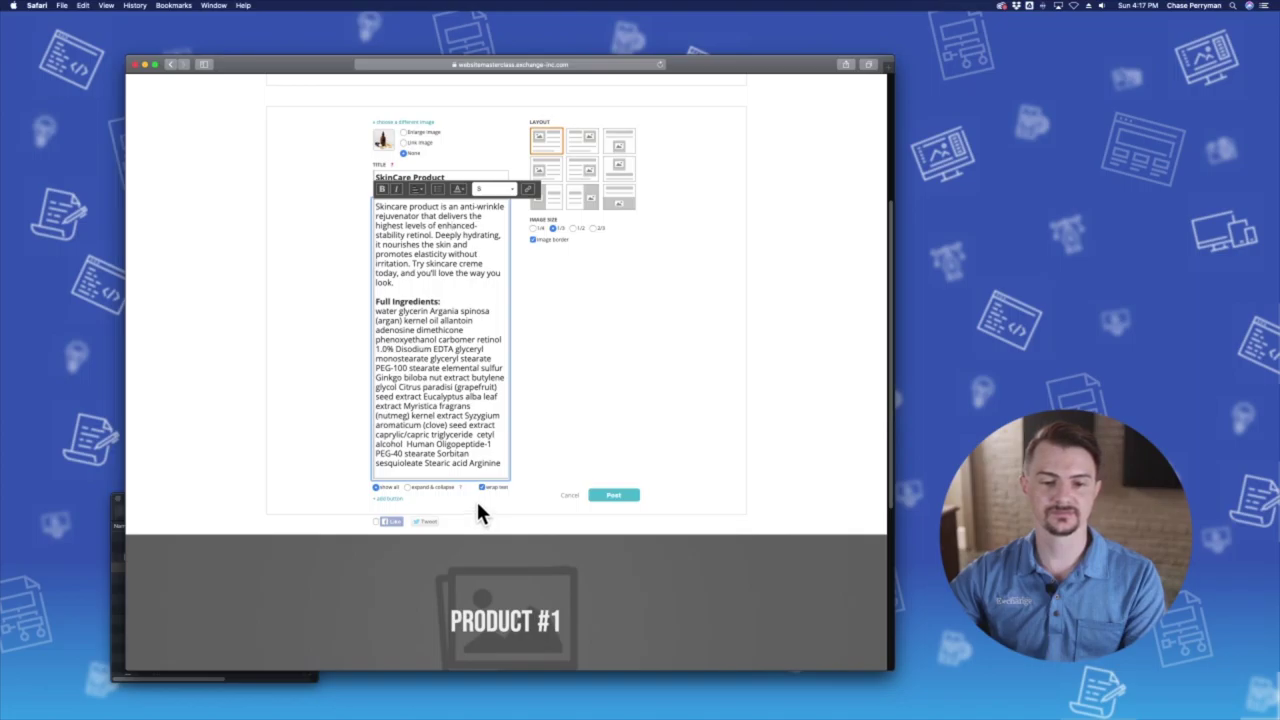
scroll(477, 505, down, 1)
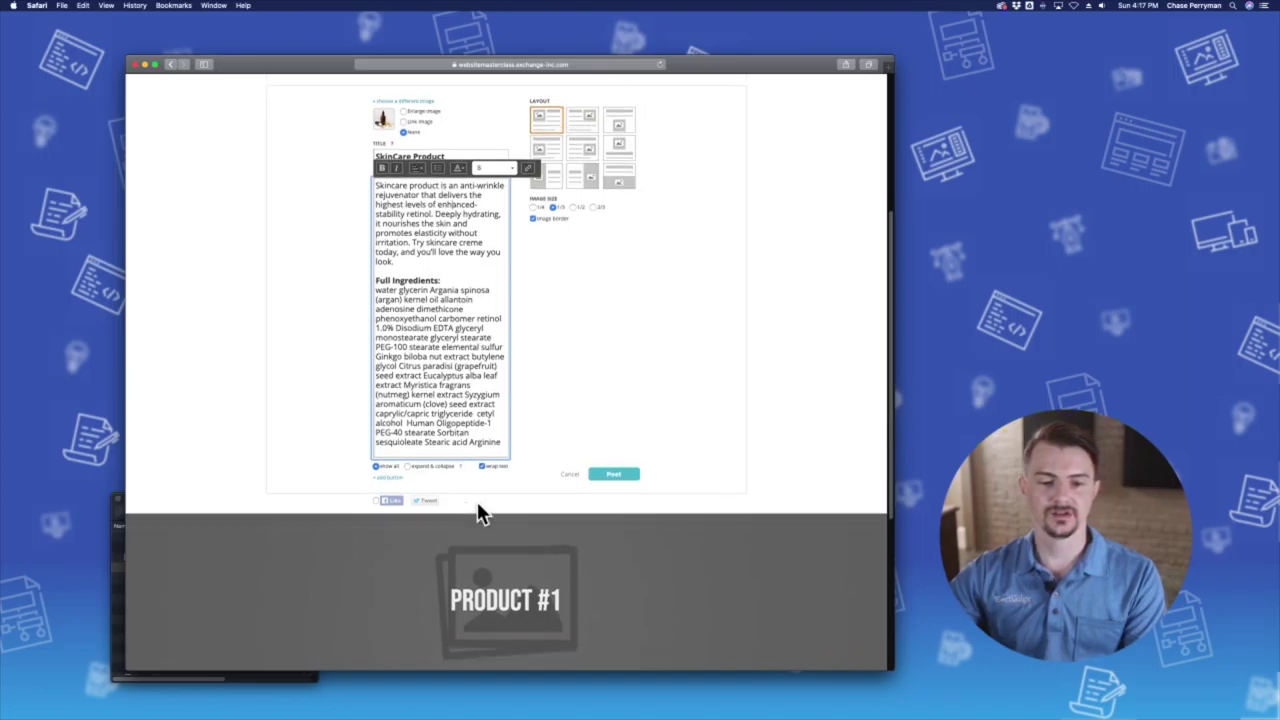
click(407, 466)
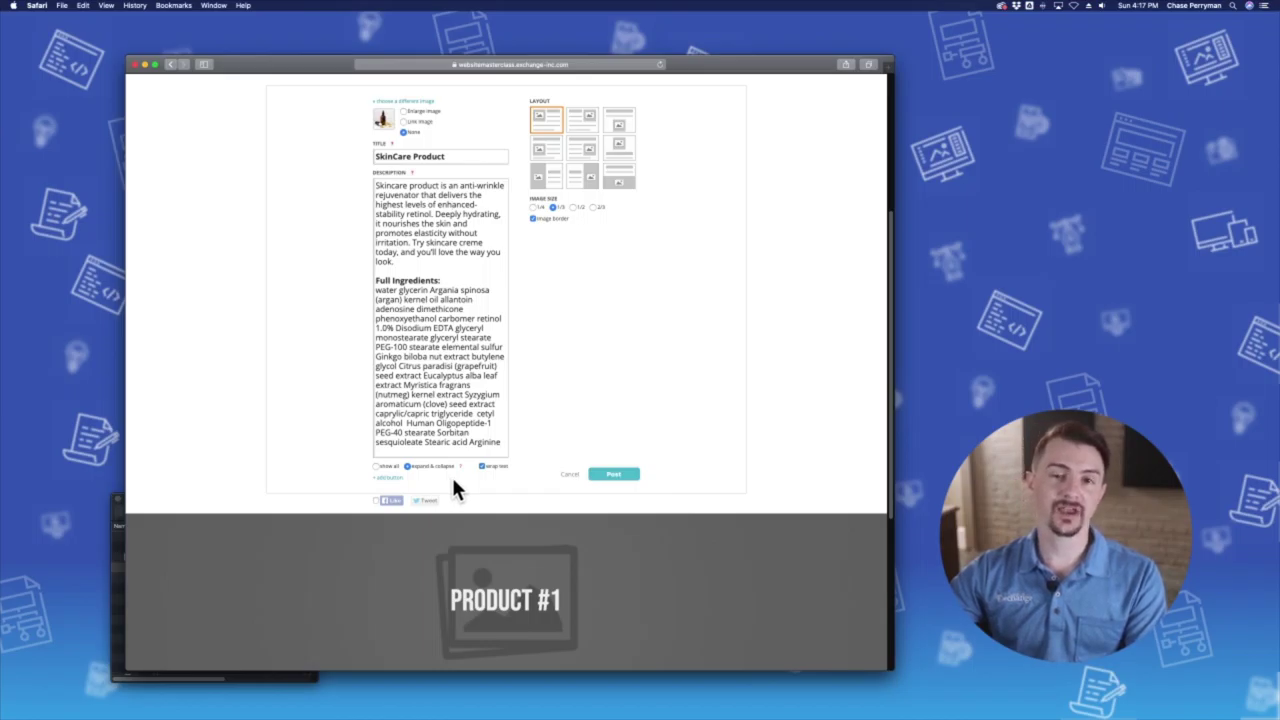
click(482, 466)
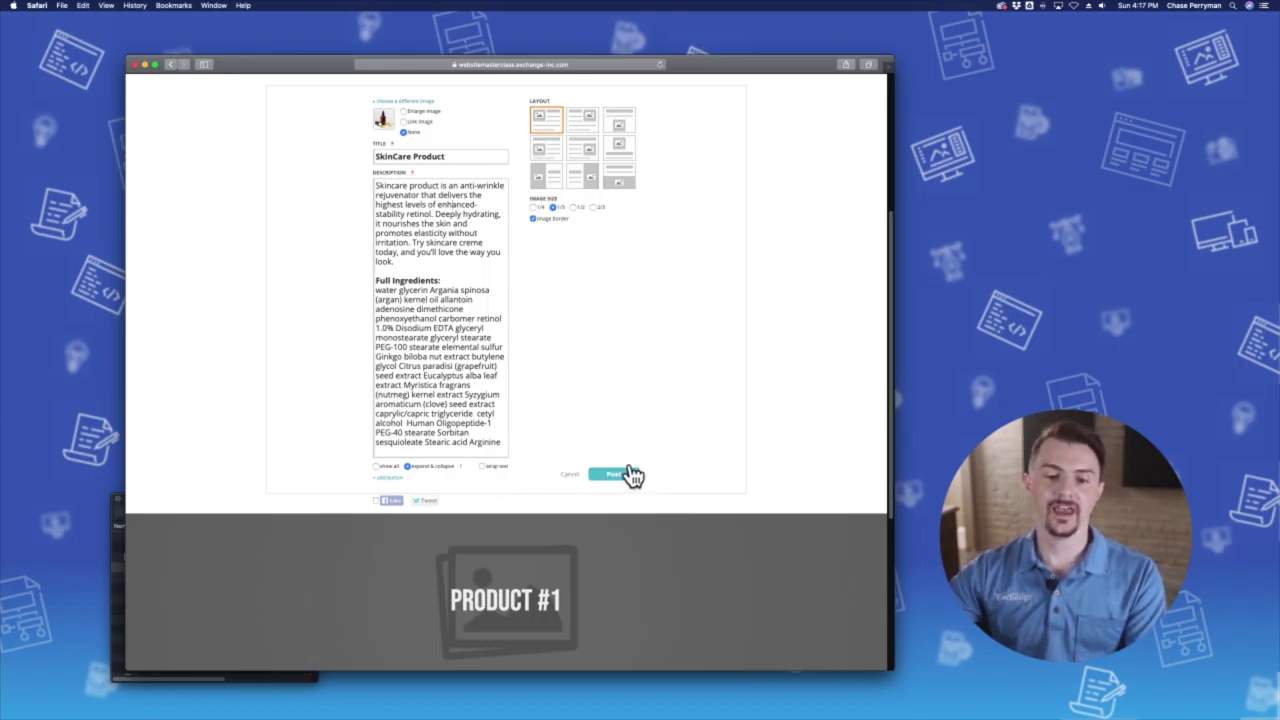
click(378, 467)
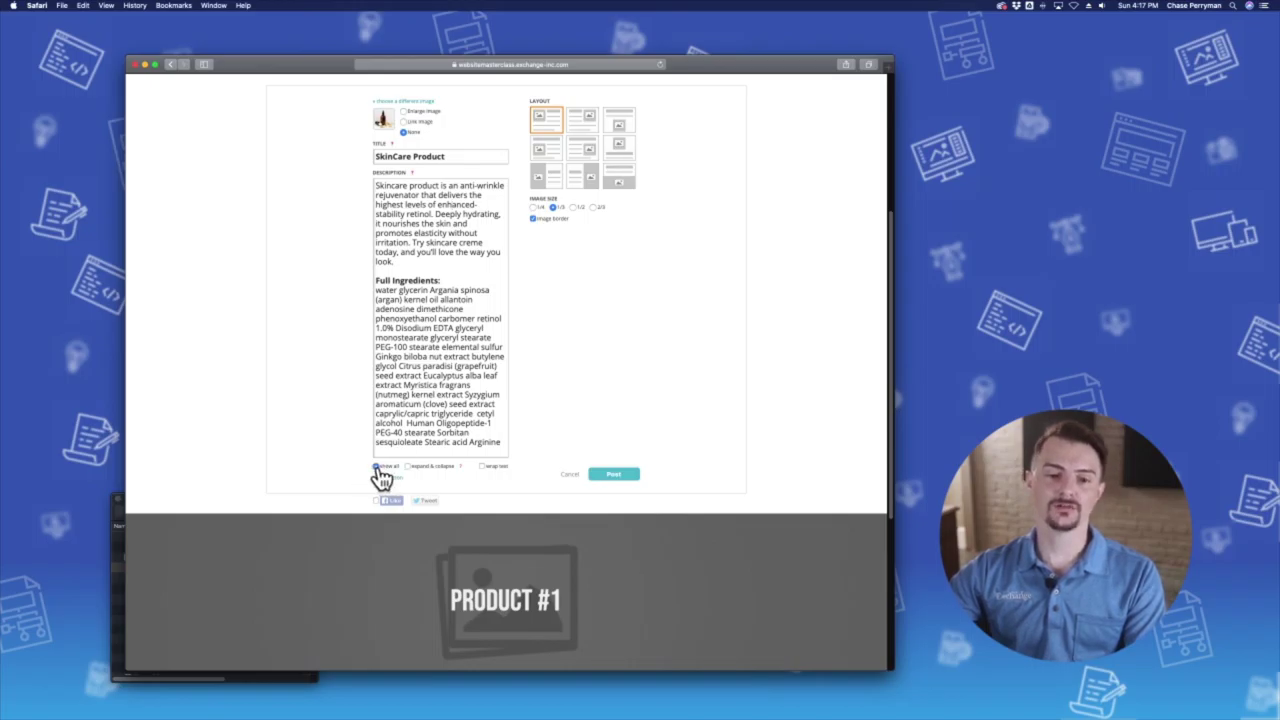
click(613, 474)
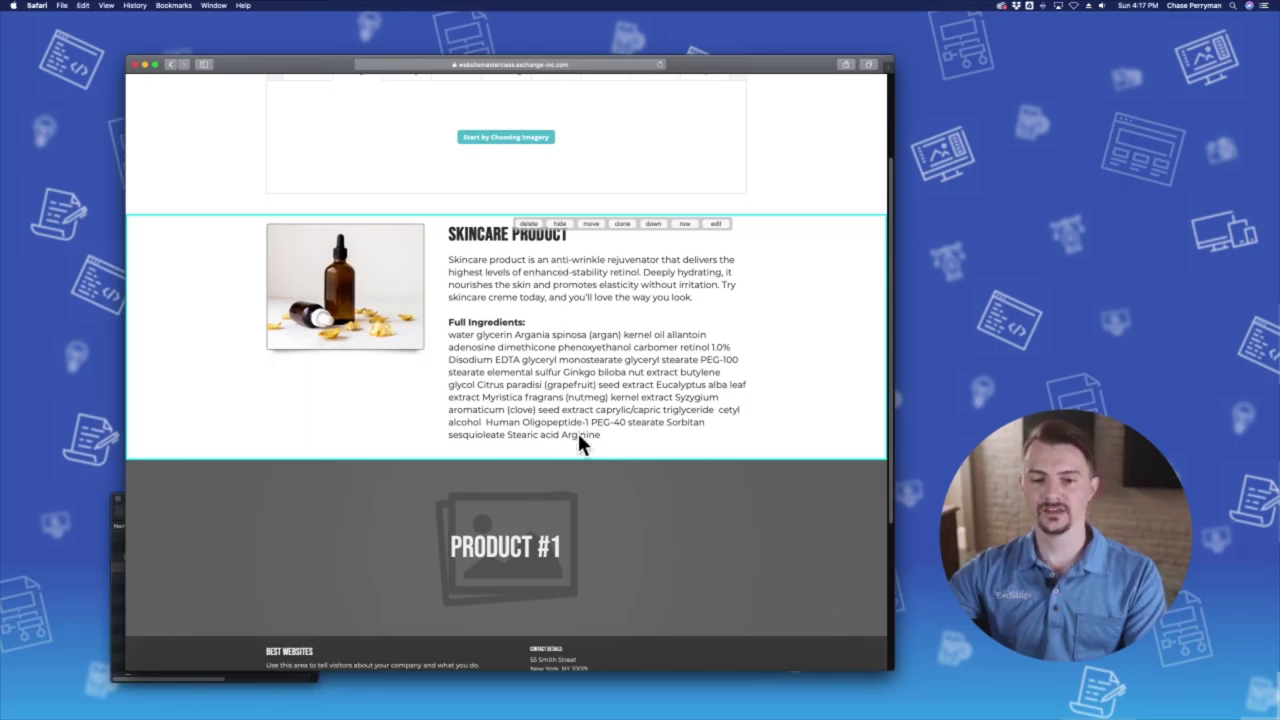
click(716, 224)
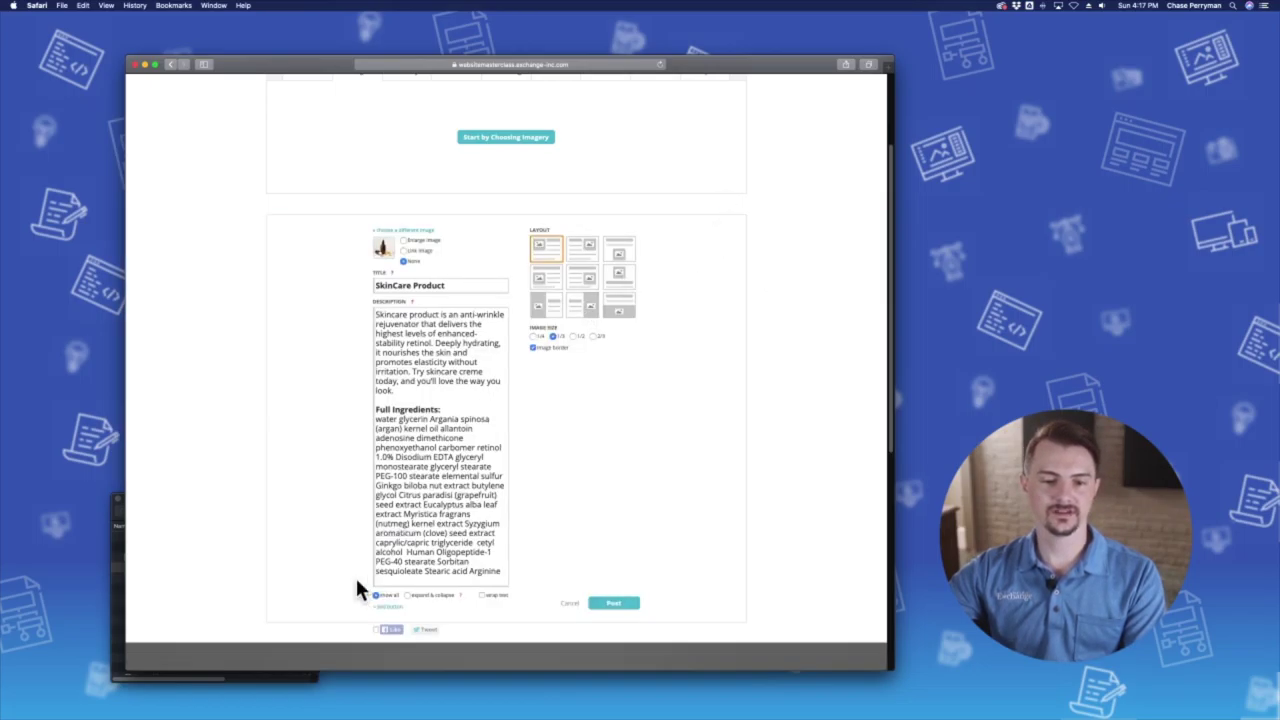
Post the section, expand the full ingredients list, then reopen and republish it with wrapping.
click(613, 604)
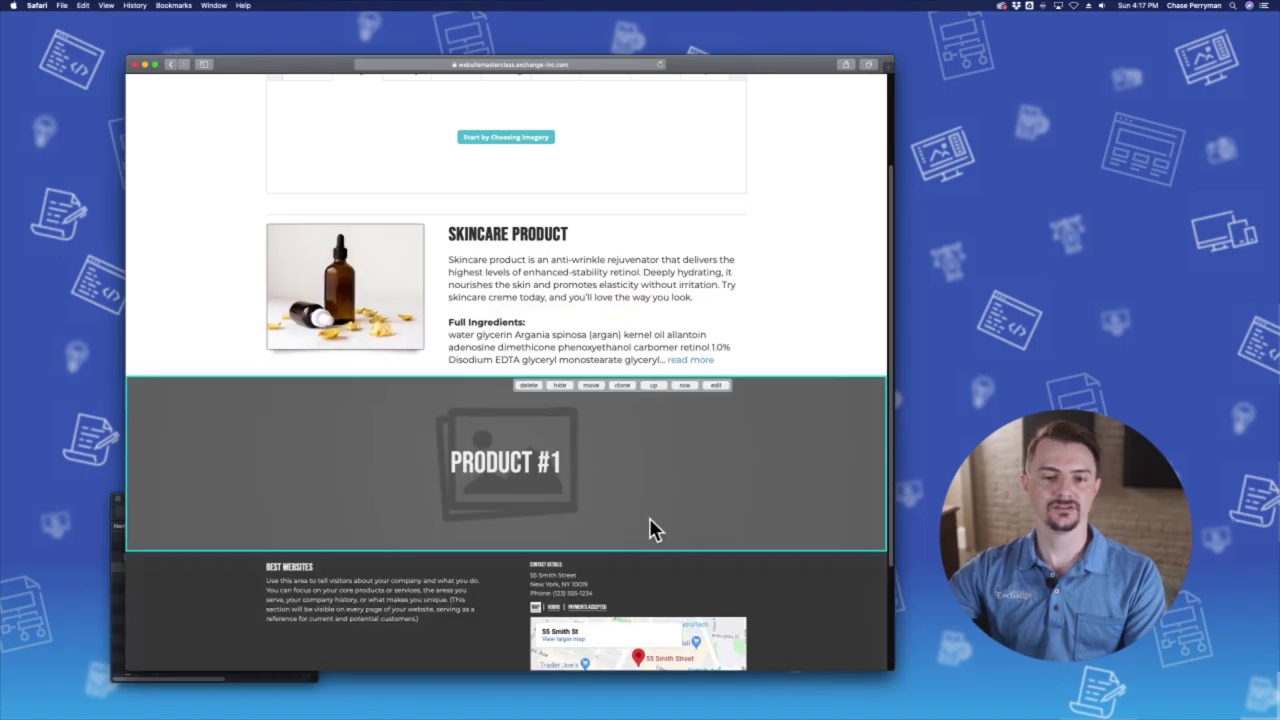
click(690, 360)
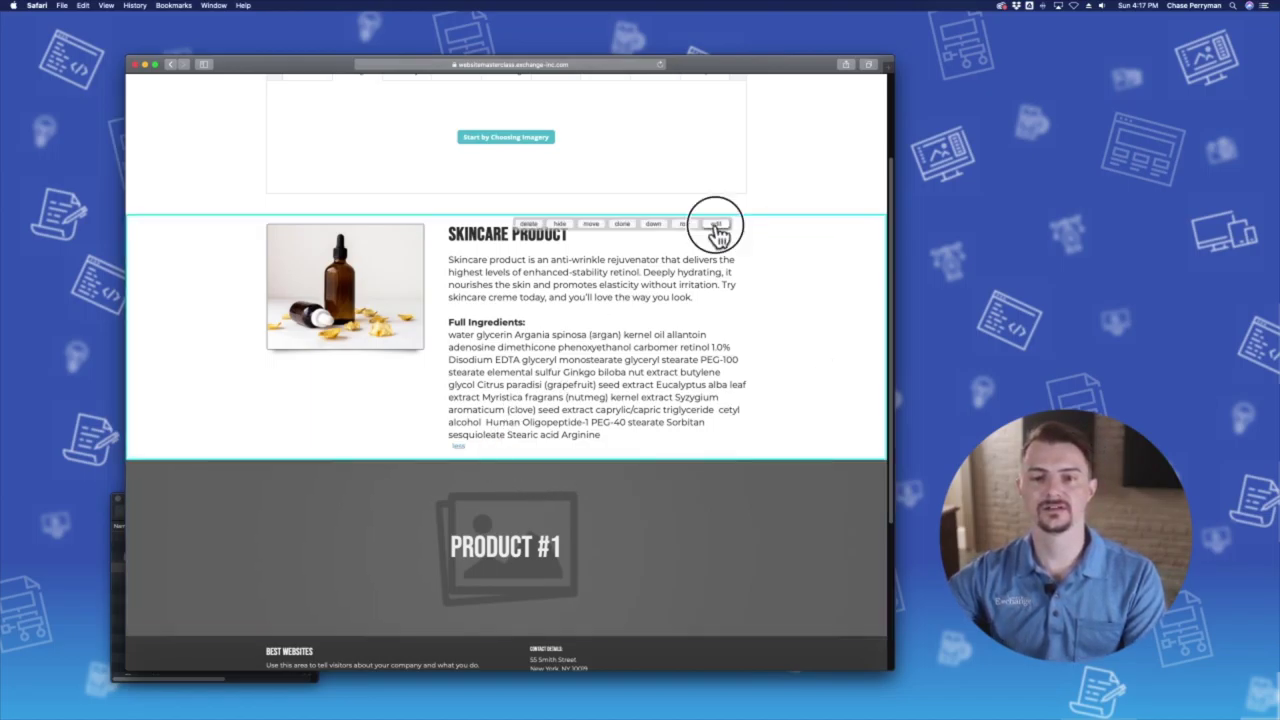
click(715, 224)
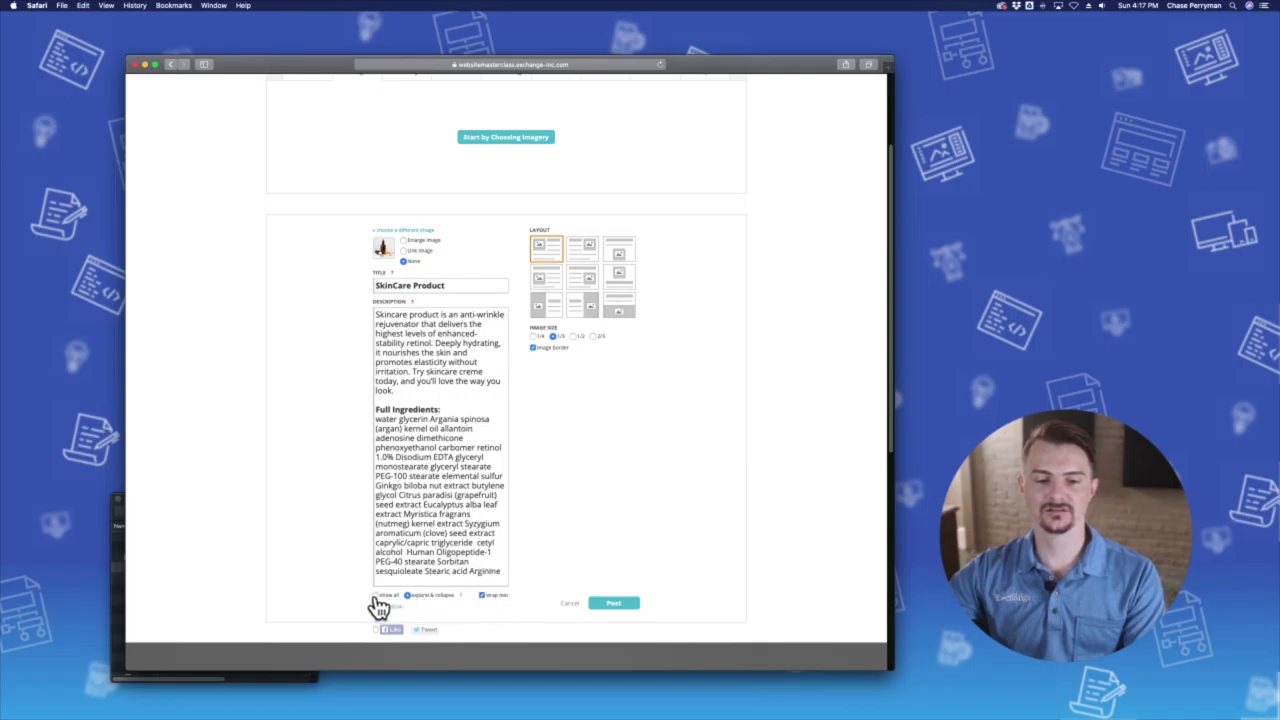
scroll(583, 548, down, 2)
click(615, 558)
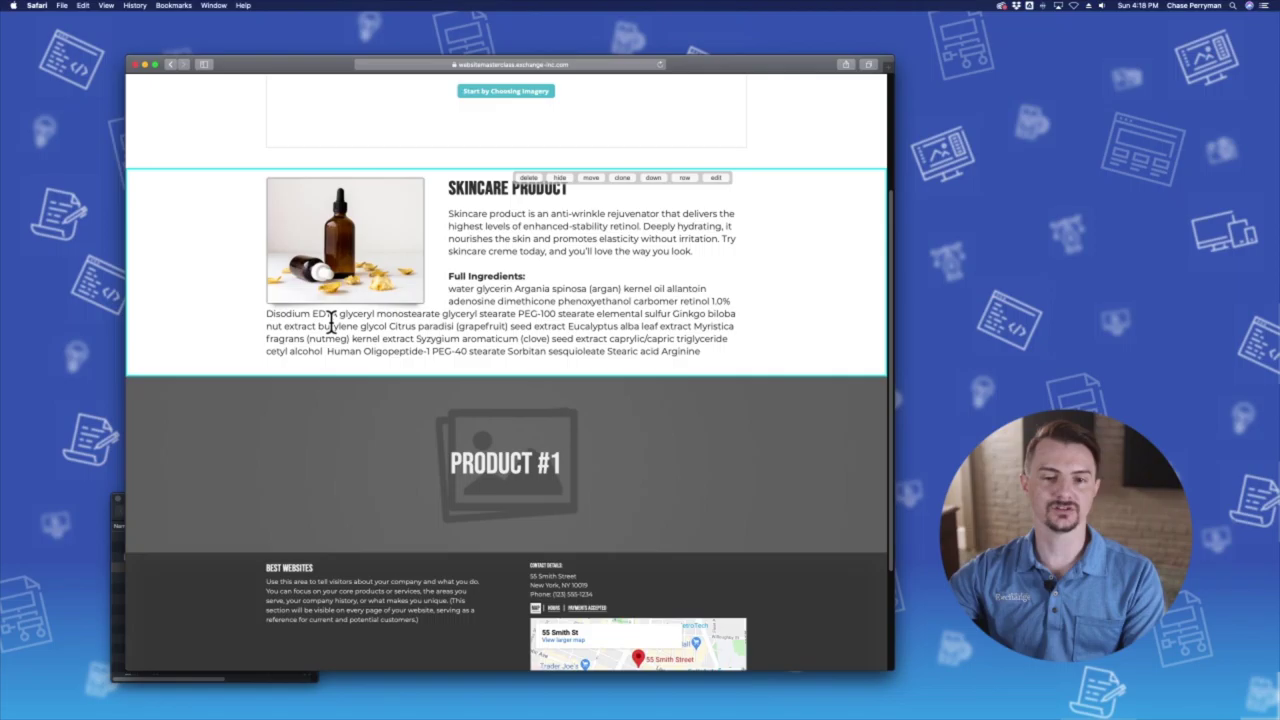
scroll(662, 335, down, 1)
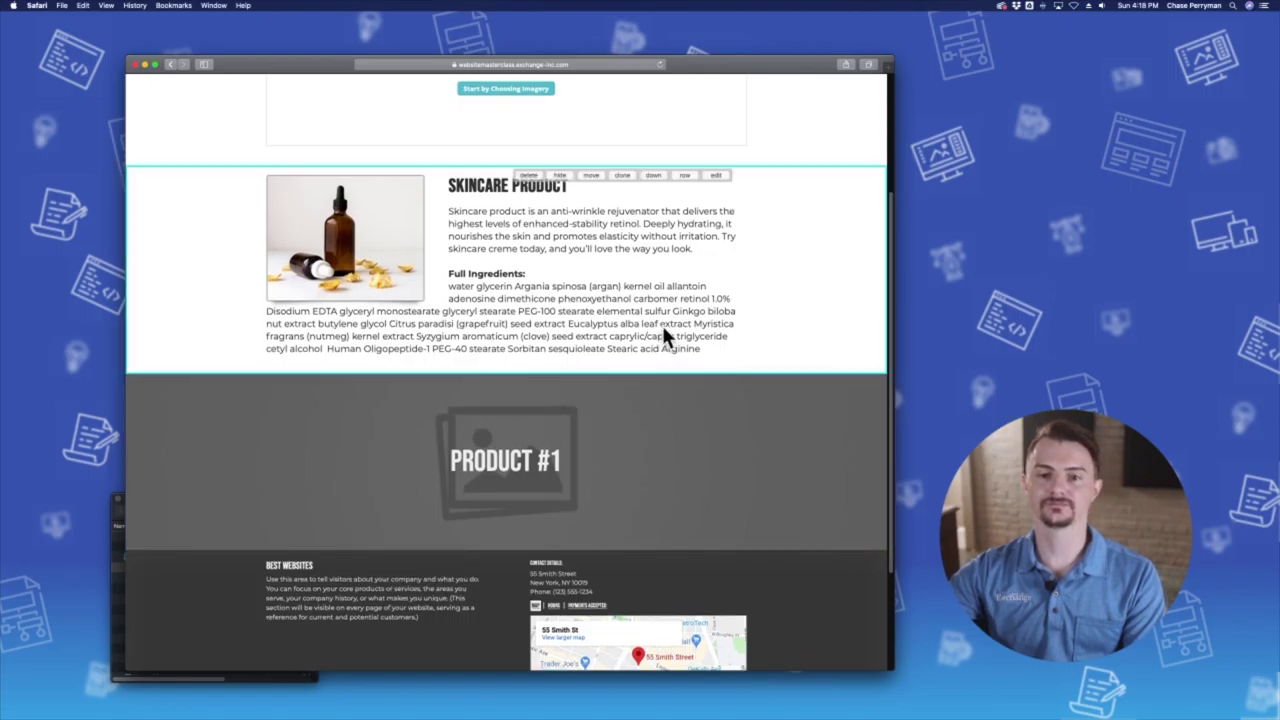
Turn off text wrapping and add a button labelled 'Learn More >' to the section.
click(715, 176)
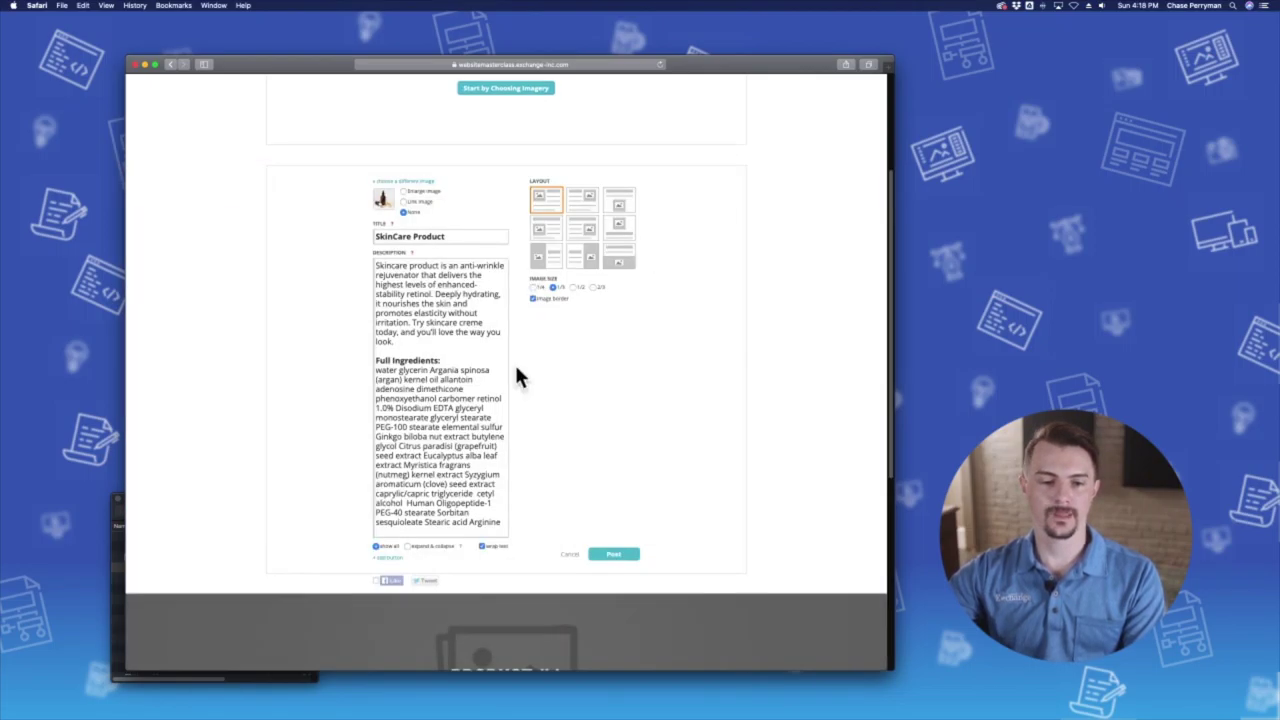
click(482, 546)
click(396, 563)
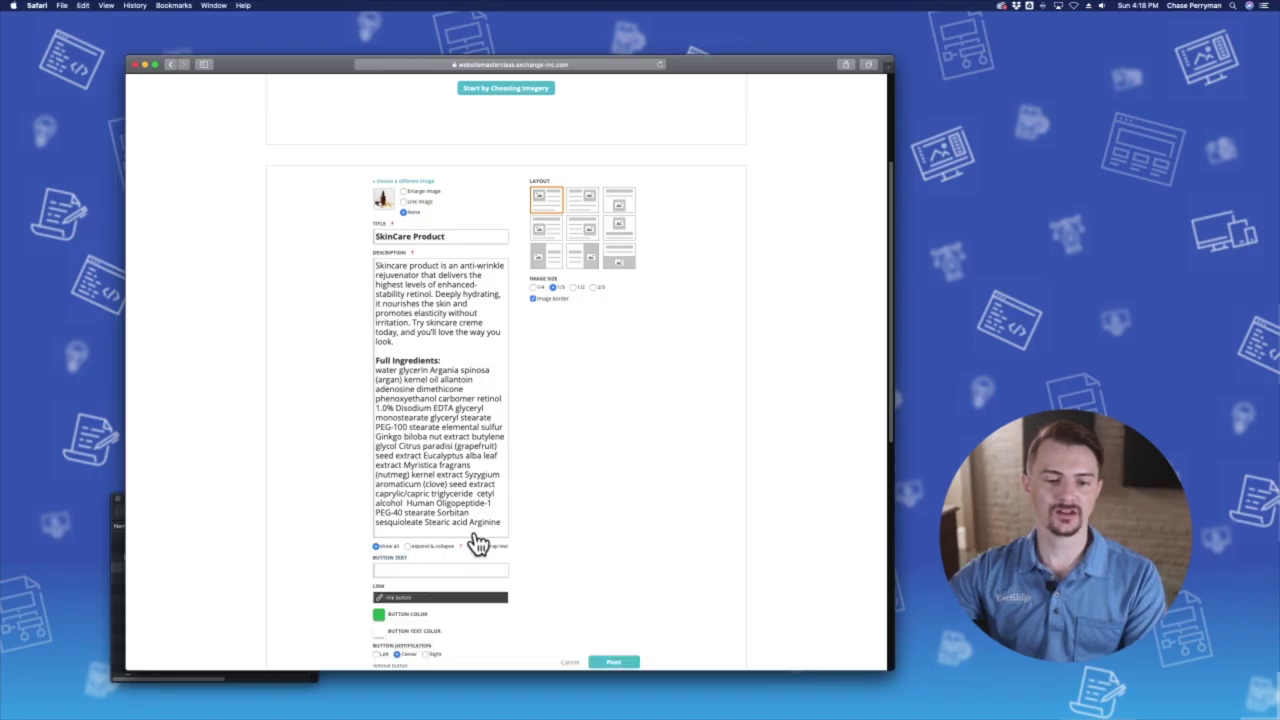
click(419, 568)
text(Lea)
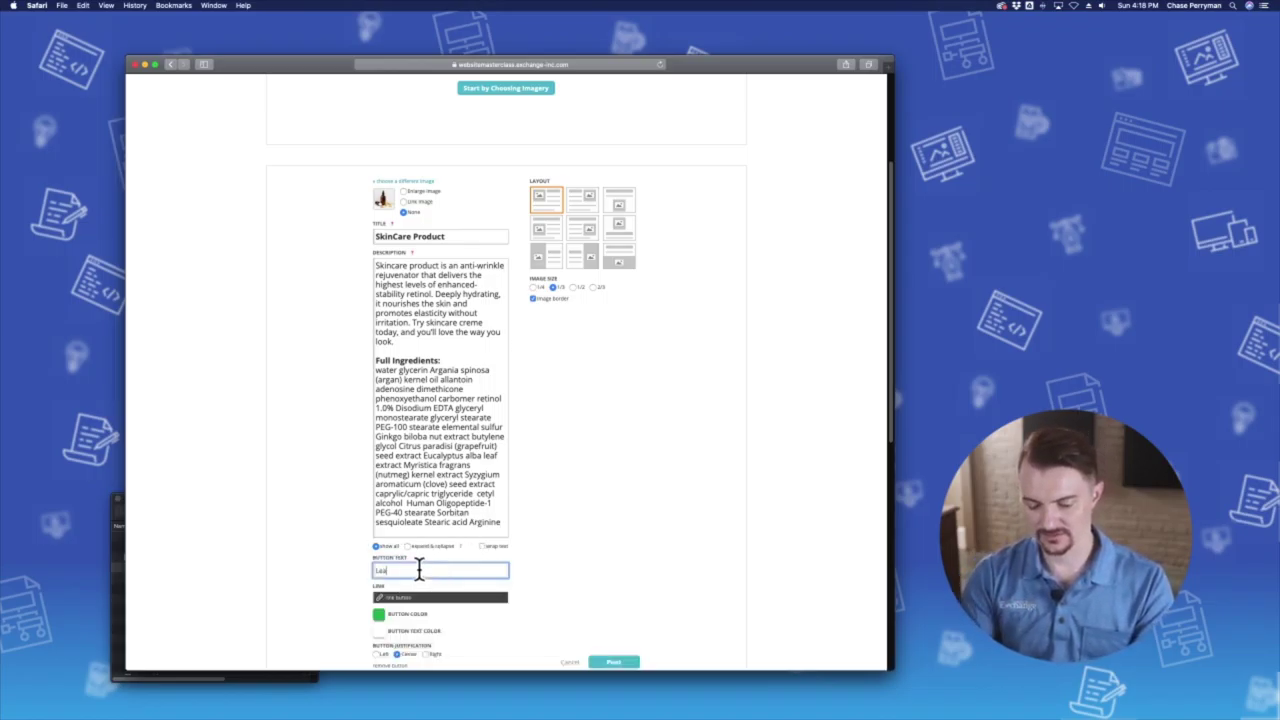
text(rn)
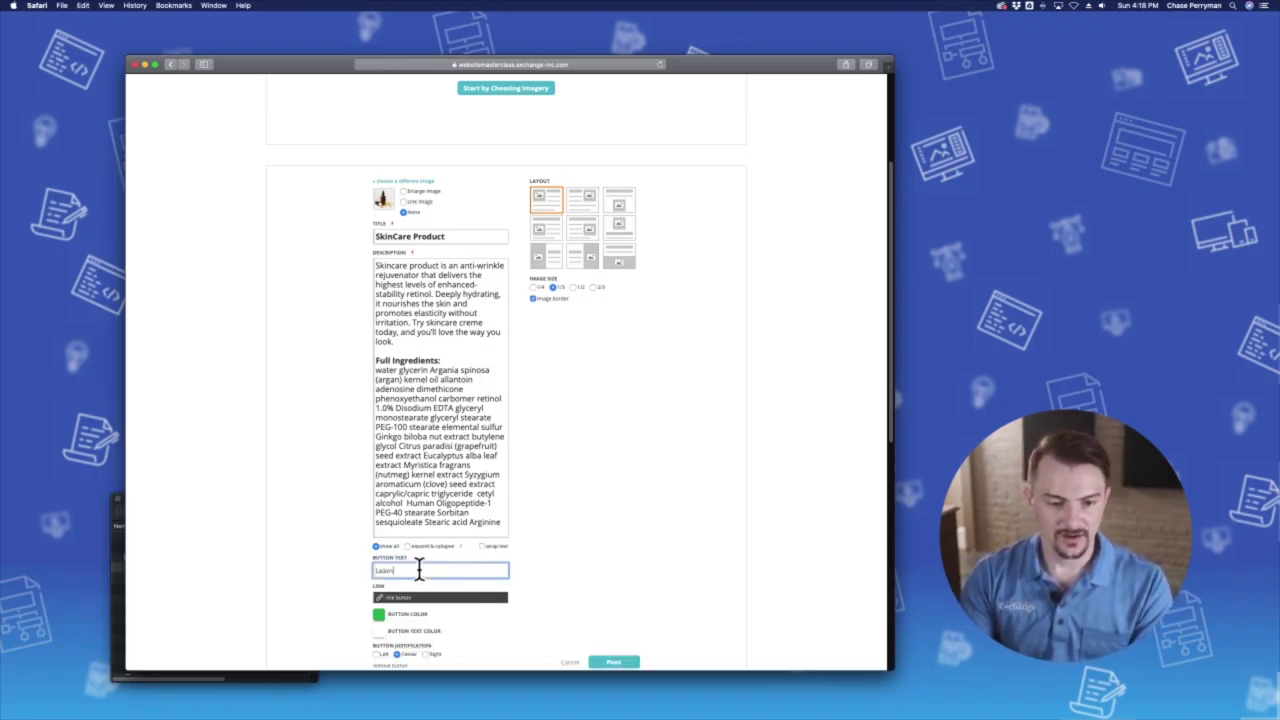
text( More >)
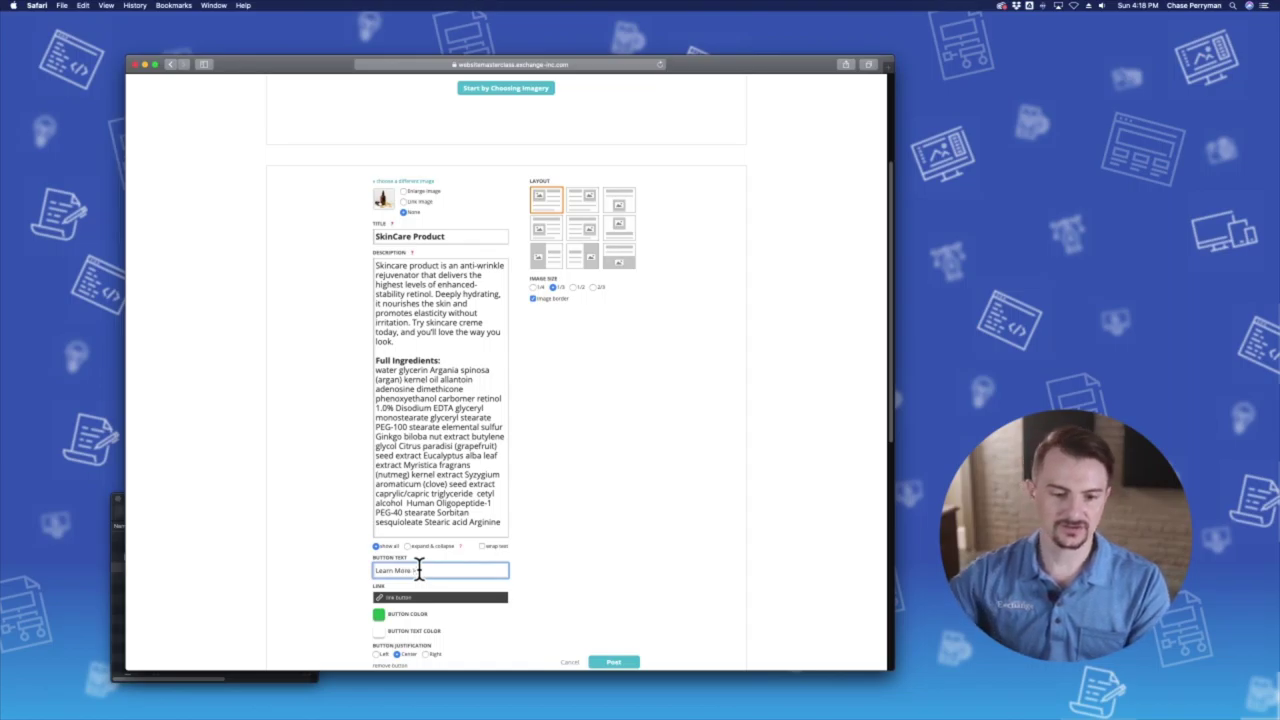
Link the 'Learn More >' button to the Product #1 page on the site.
click(401, 597)
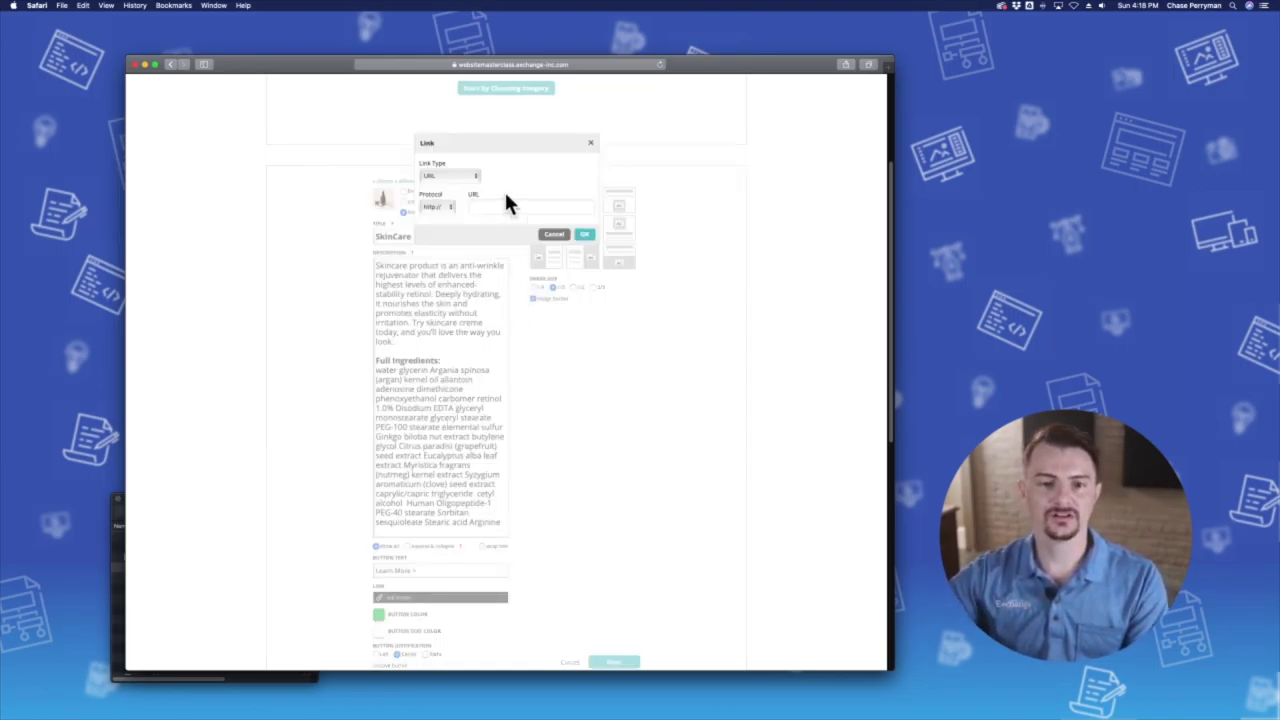
click(442, 208)
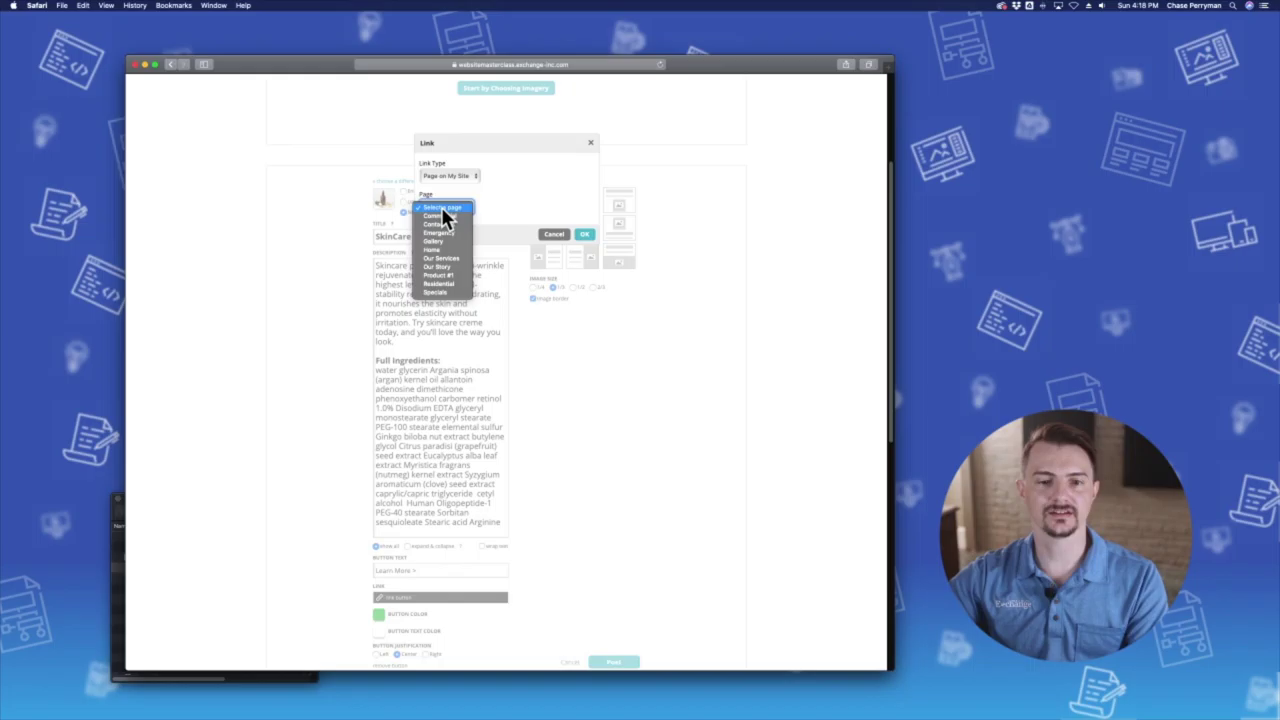
click(440, 276)
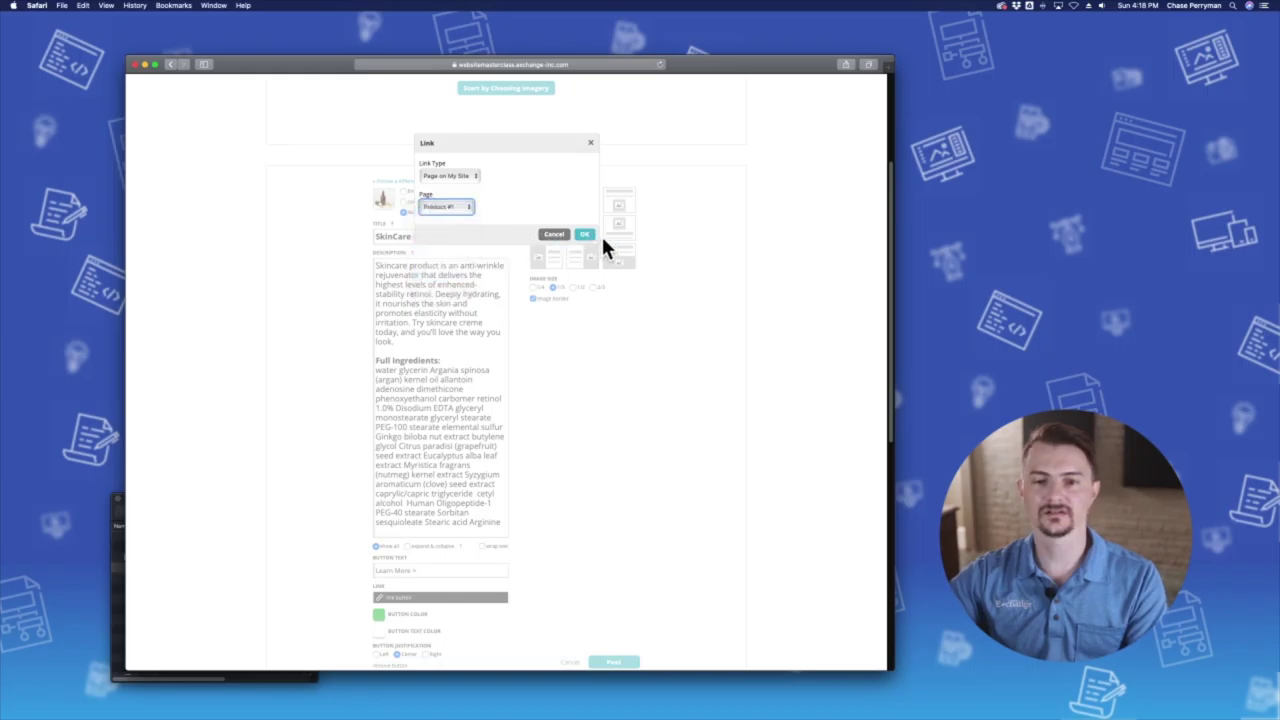
click(586, 238)
Set the Learn More button colour to a darker gold.
scroll(410, 420, down, 2)
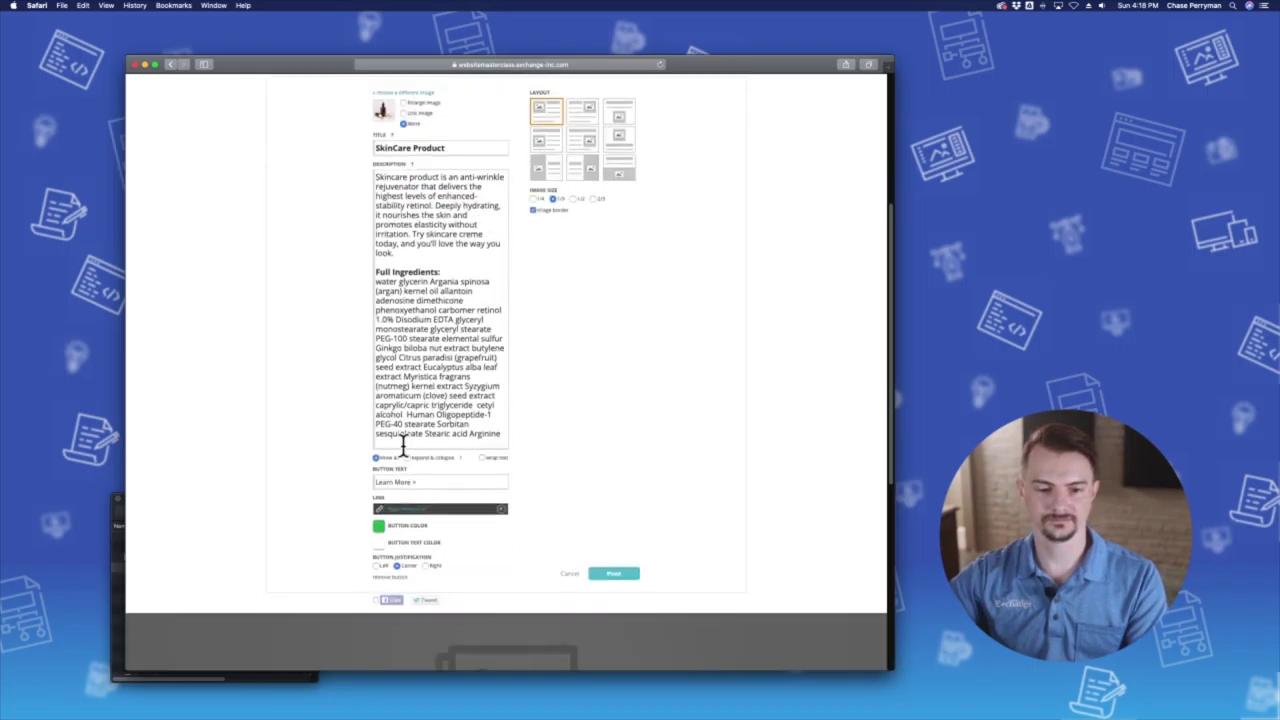
click(380, 527)
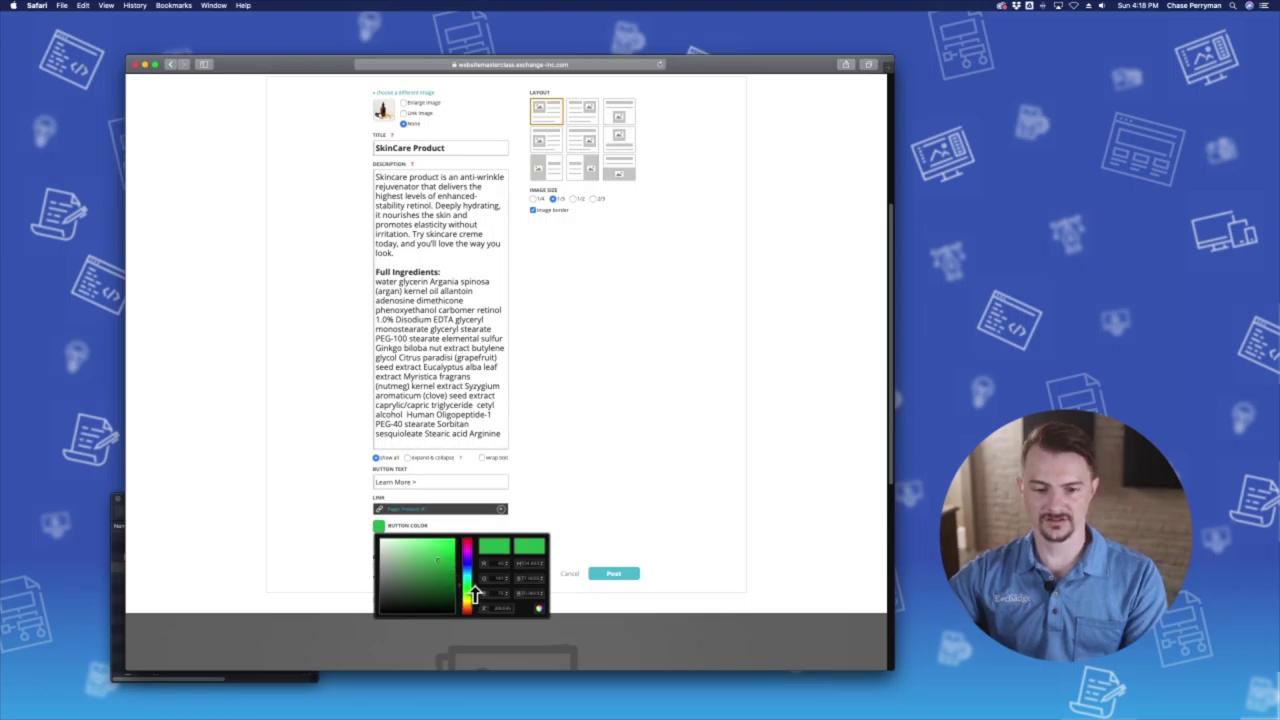
click(472, 596)
click(450, 550)
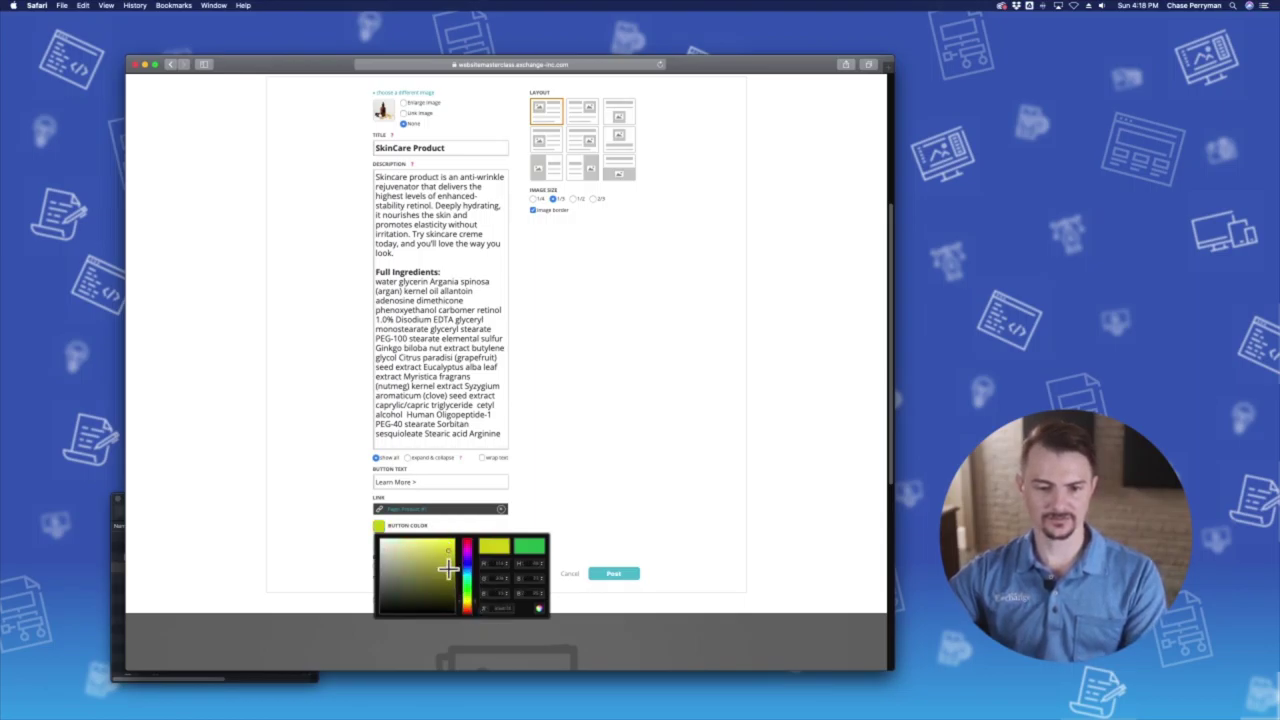
click(472, 601)
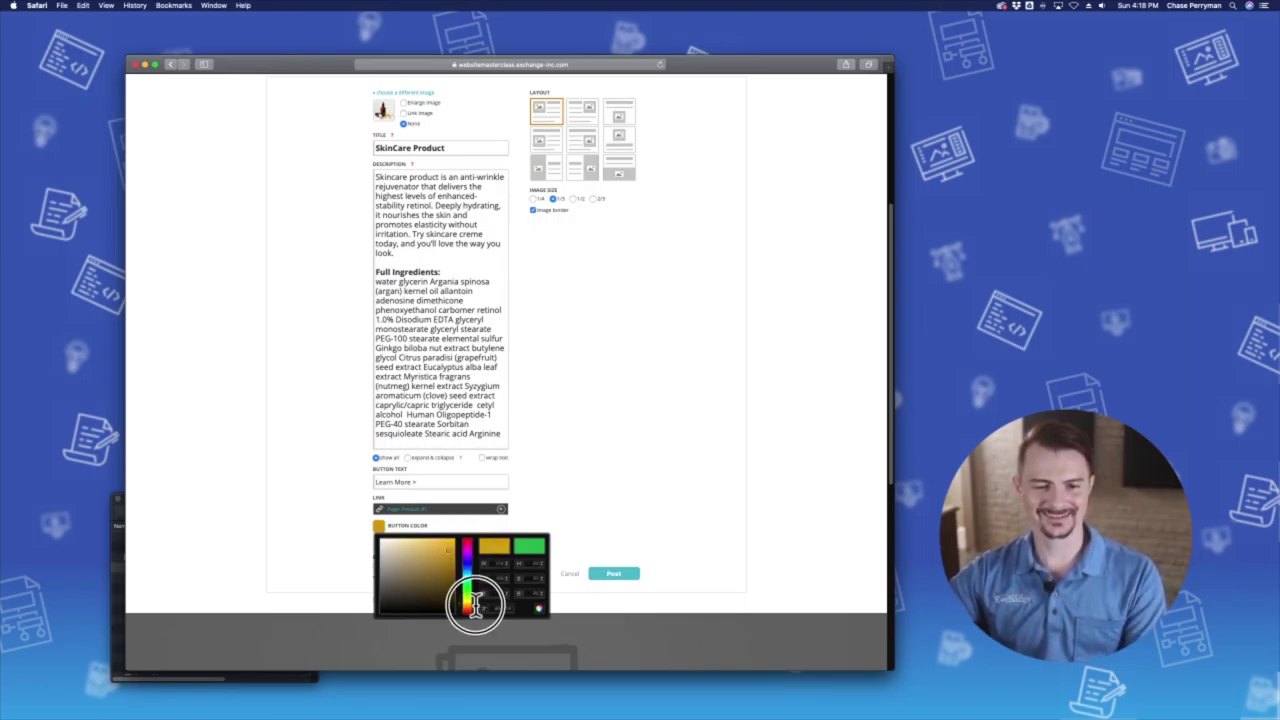
click(449, 553)
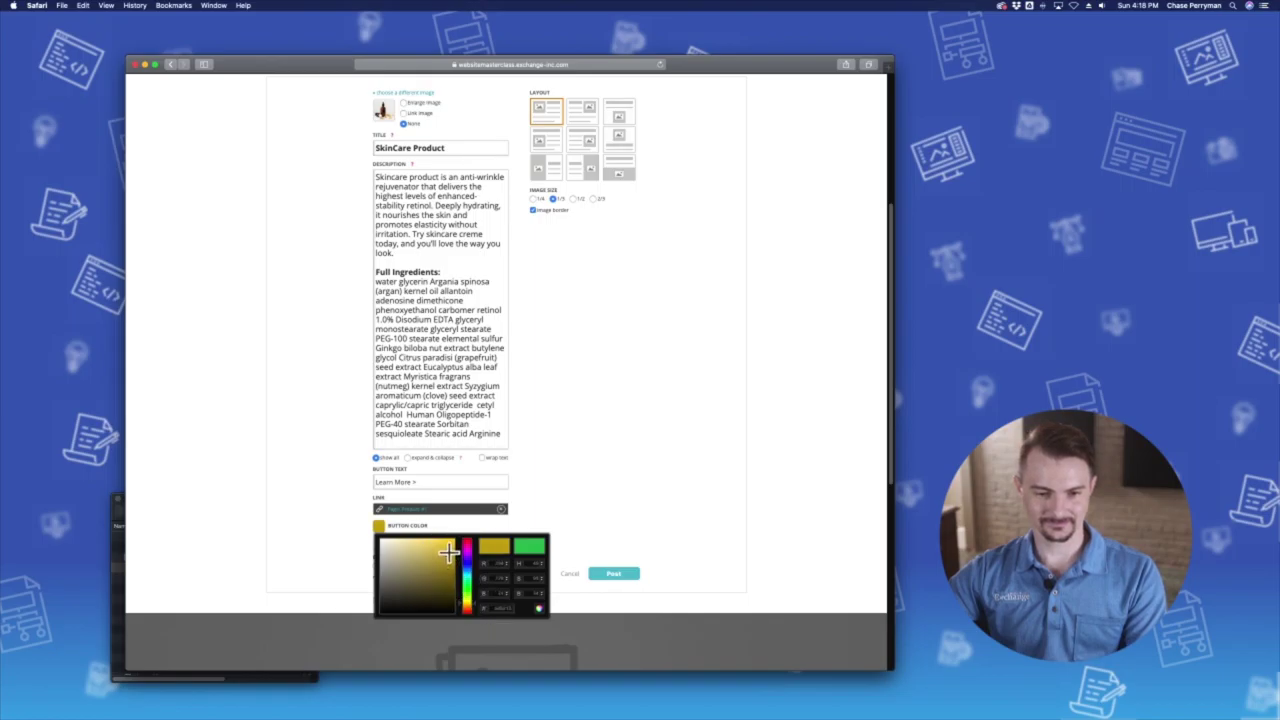
click(594, 471)
Make the Learn More button text black.
click(380, 542)
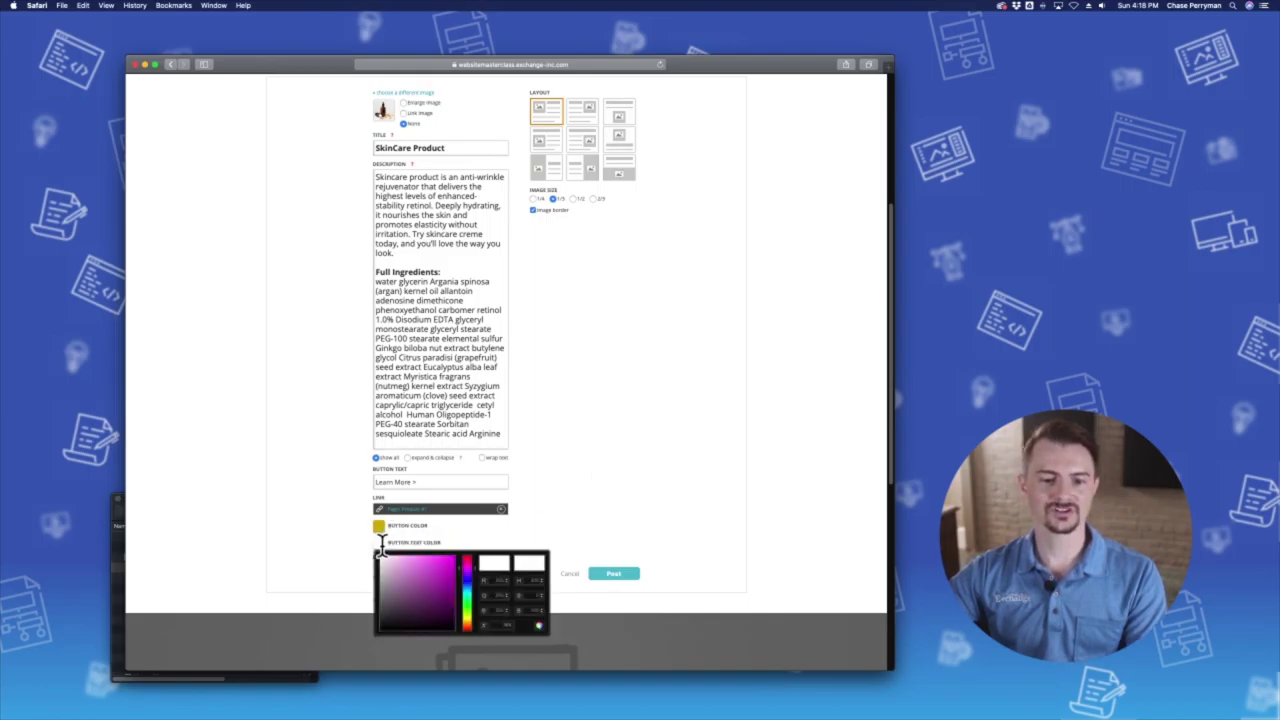
click(388, 622)
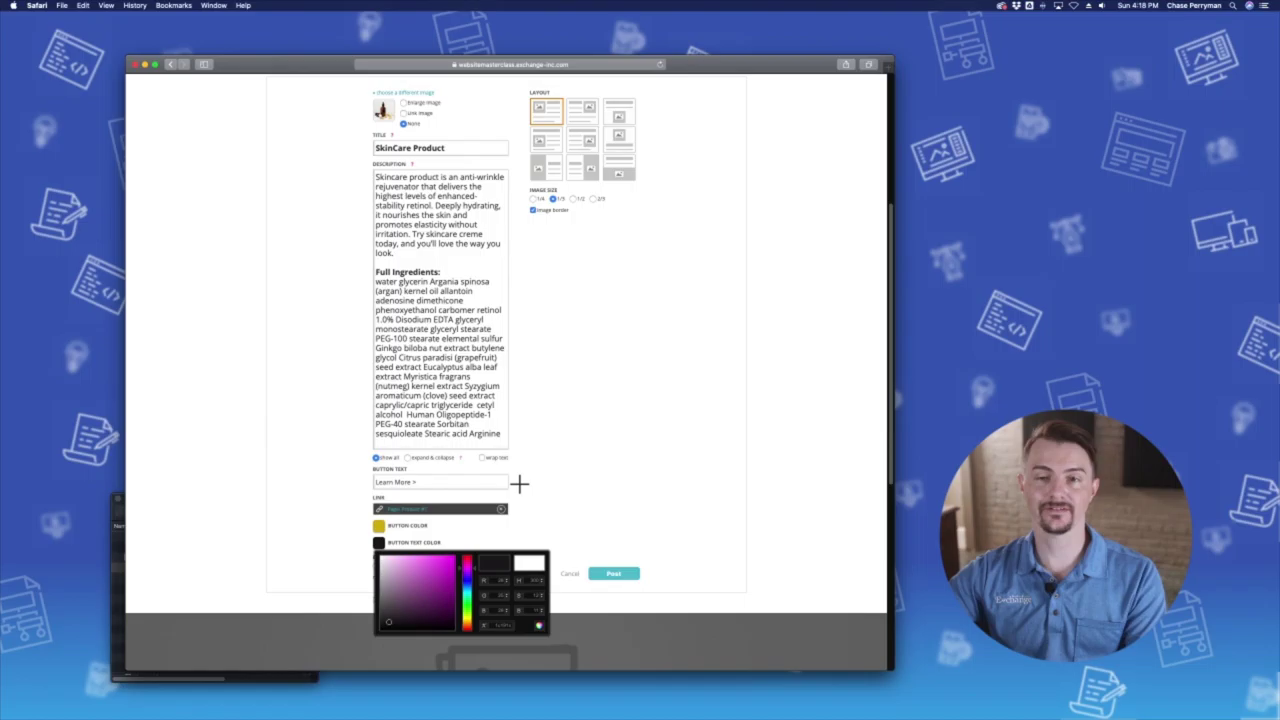
click(610, 463)
Check the gold button colour and publish the Skincare Product section.
click(378, 525)
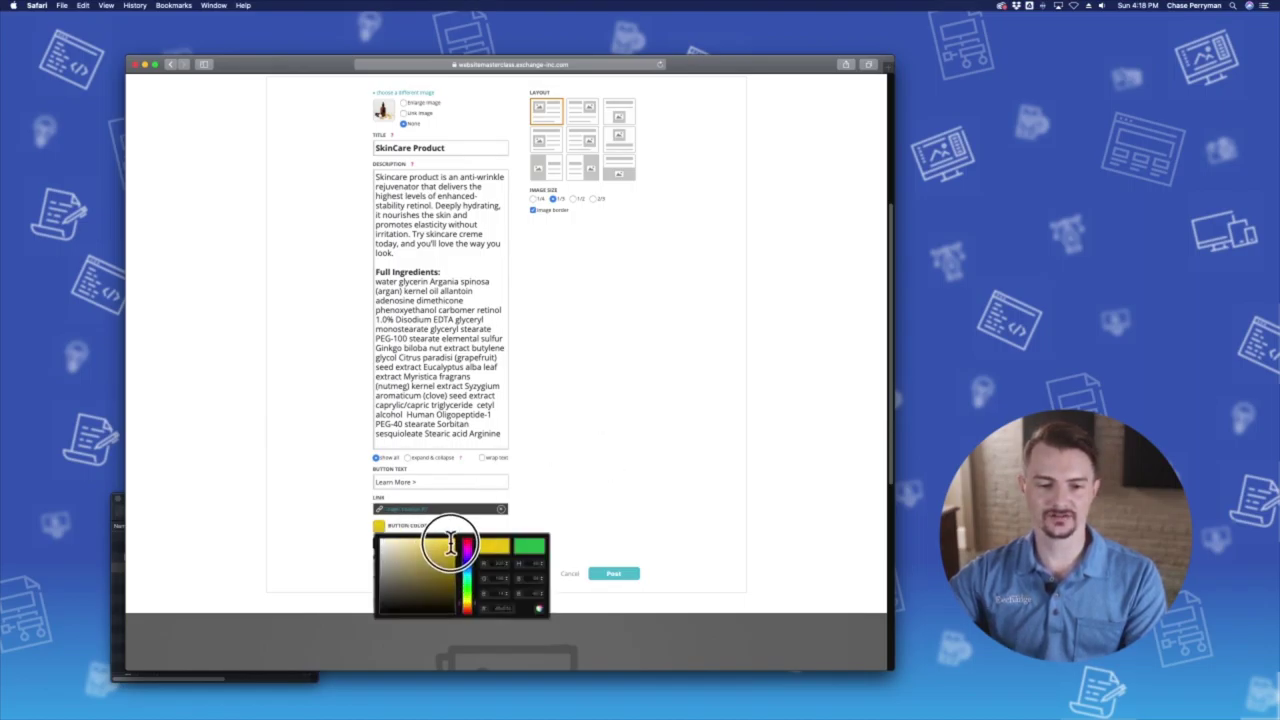
click(639, 444)
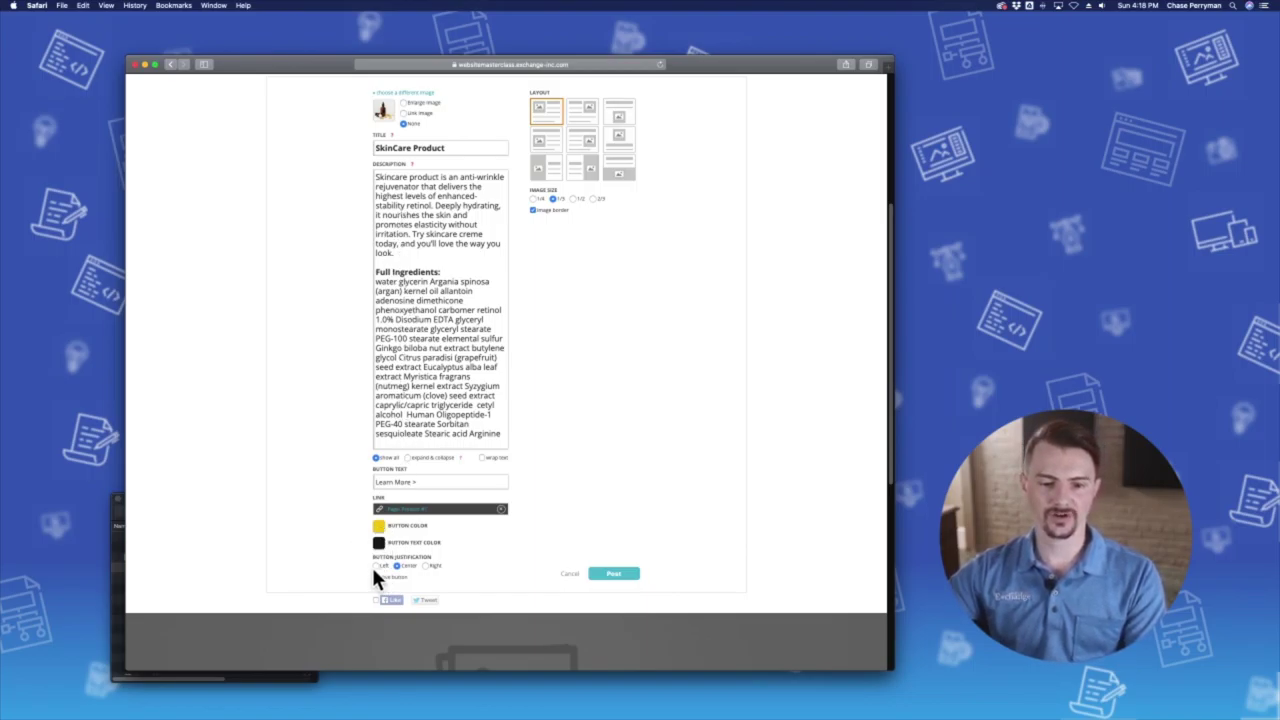
scroll(570, 445, up, 2)
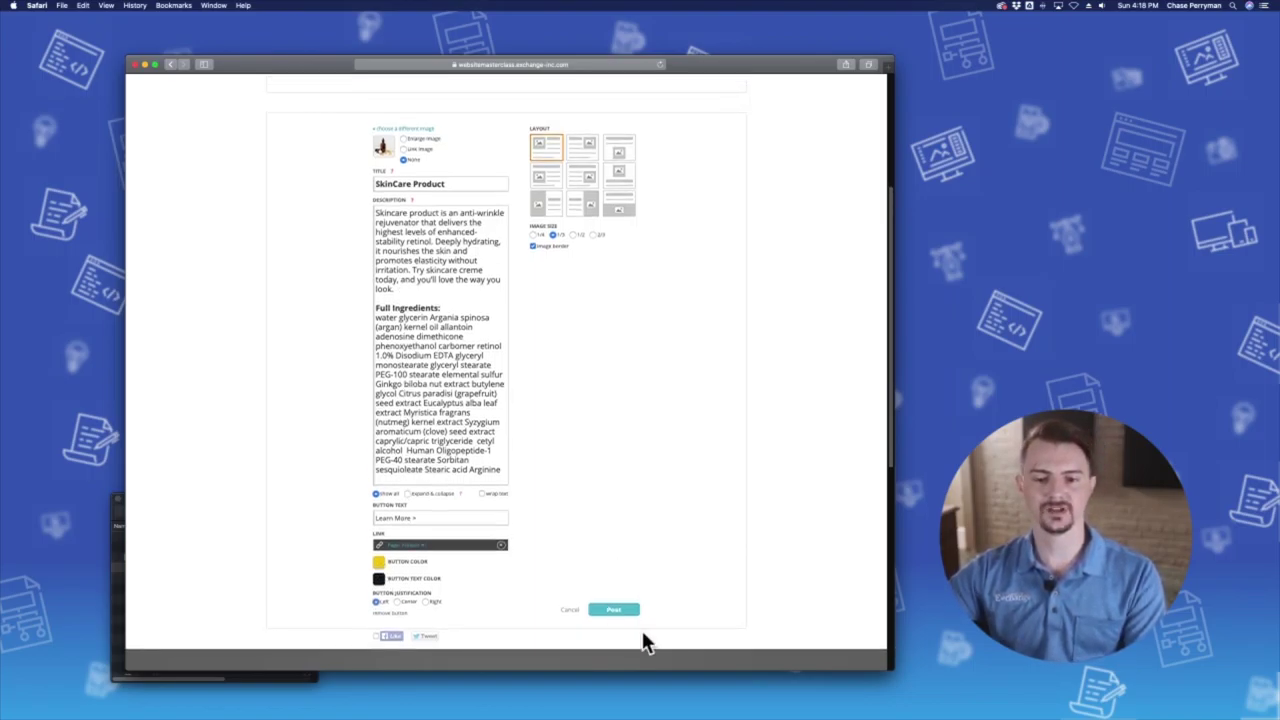
click(618, 612)
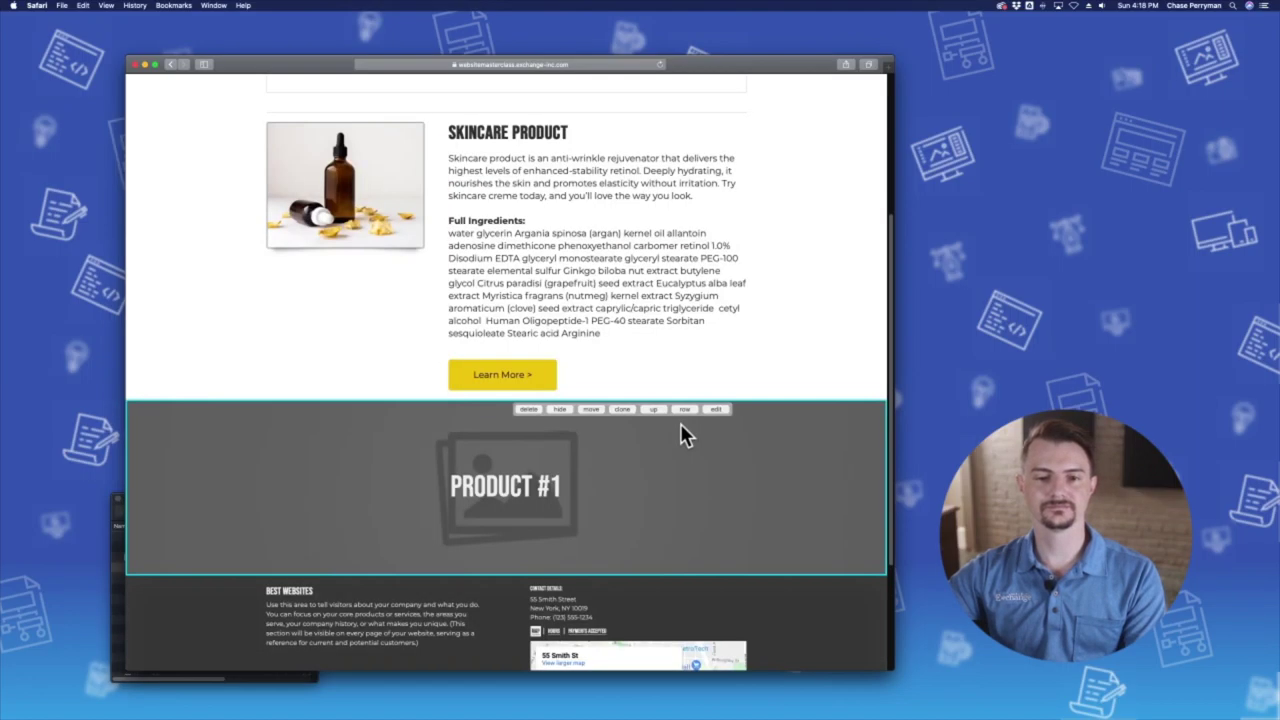
scroll(690, 320, up, 2)
click(716, 244)
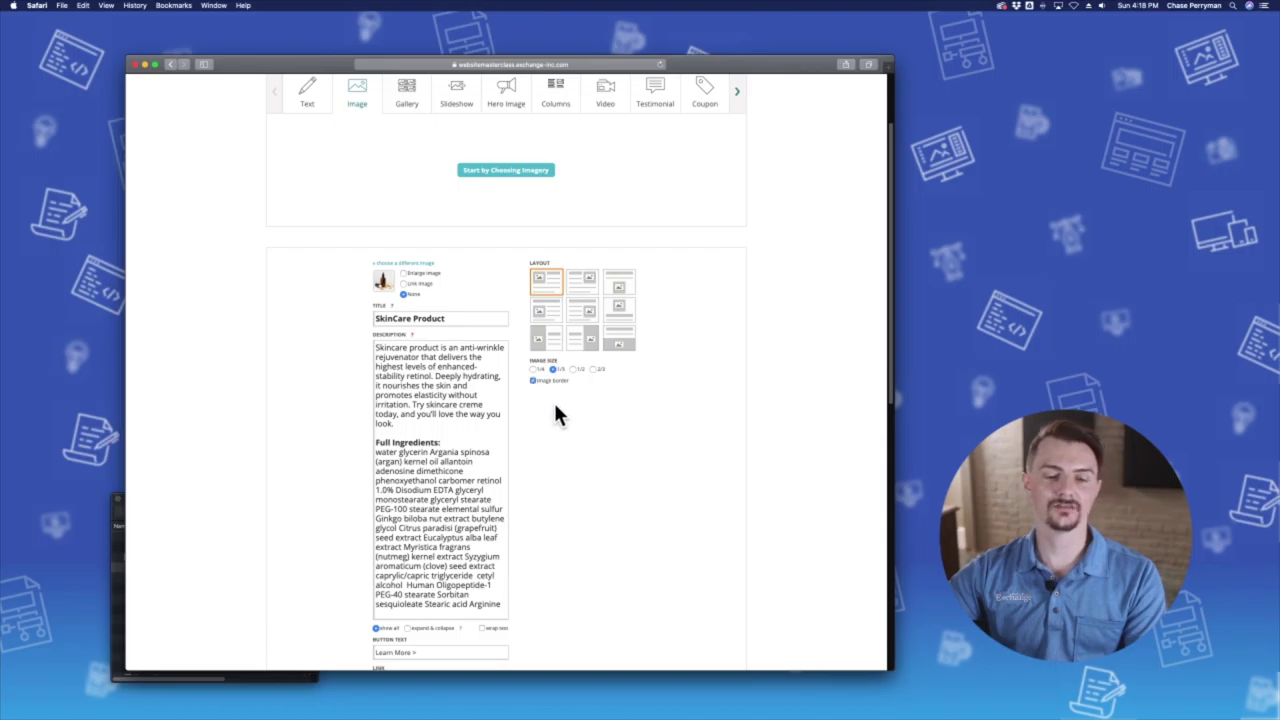
scroll(629, 453, down, 2)
scroll(629, 453, down, 2)
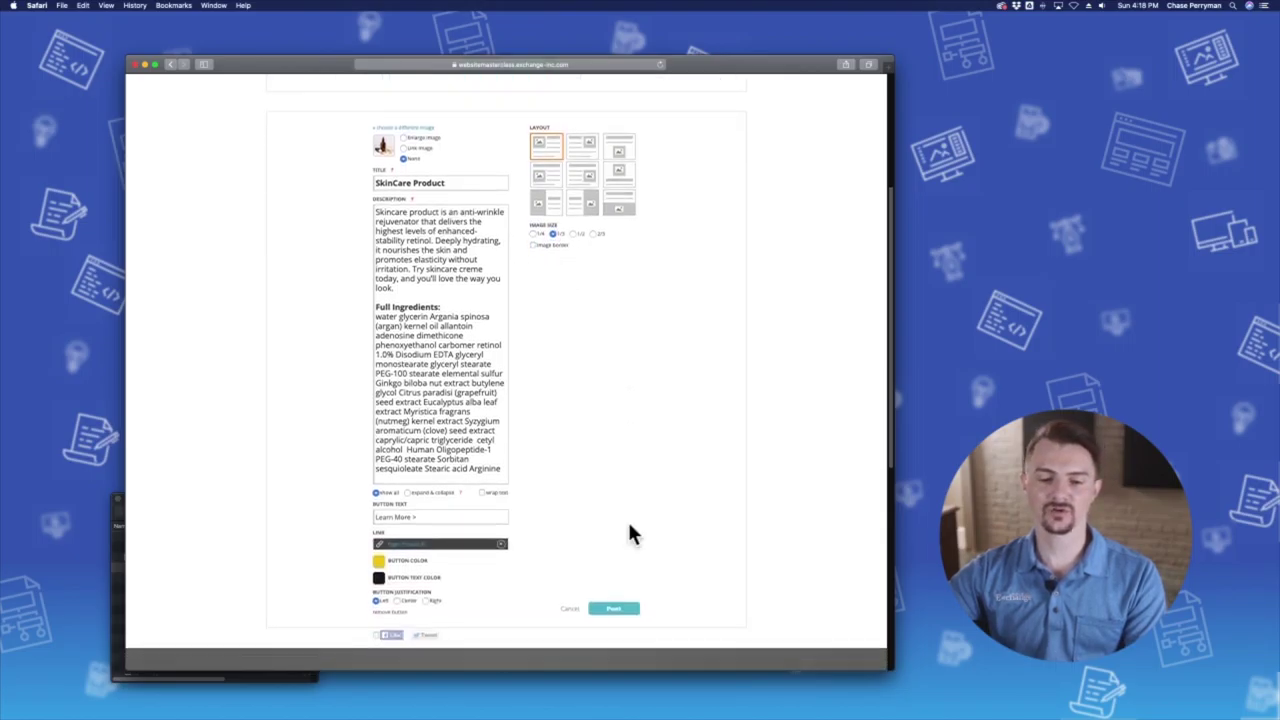
click(620, 606)
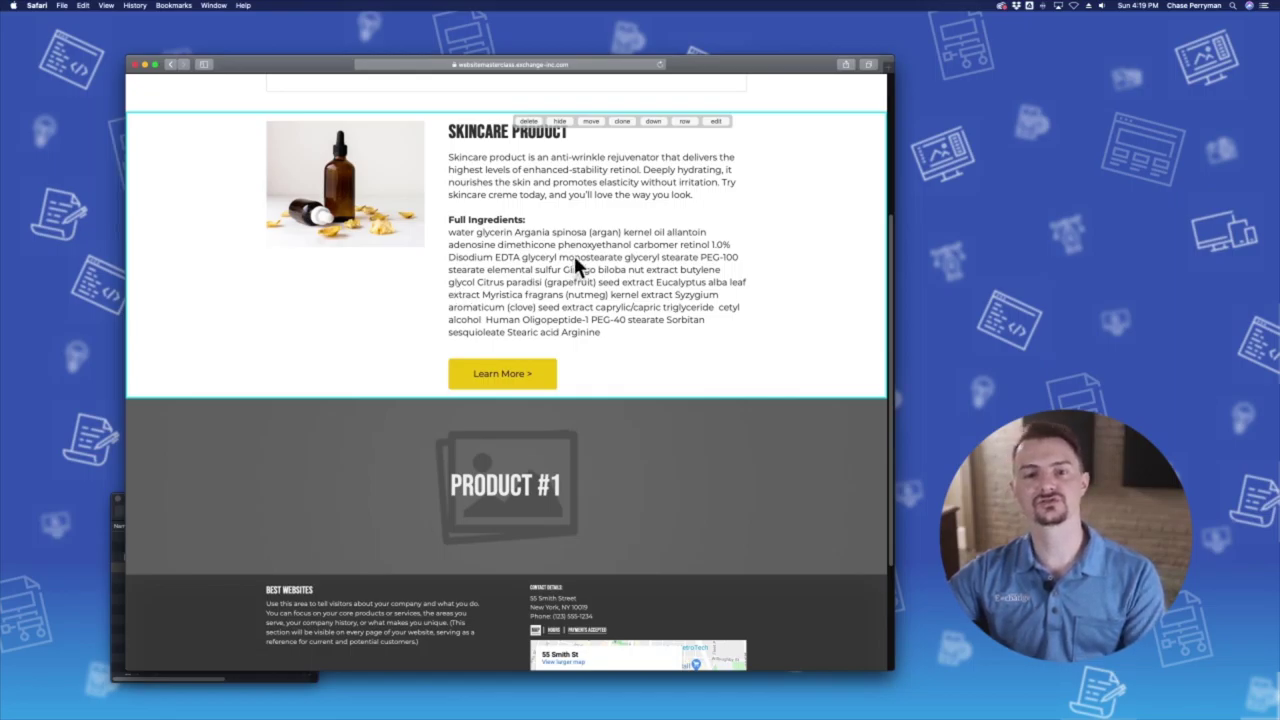
scroll(805, 165, up, 2)
click(720, 190)
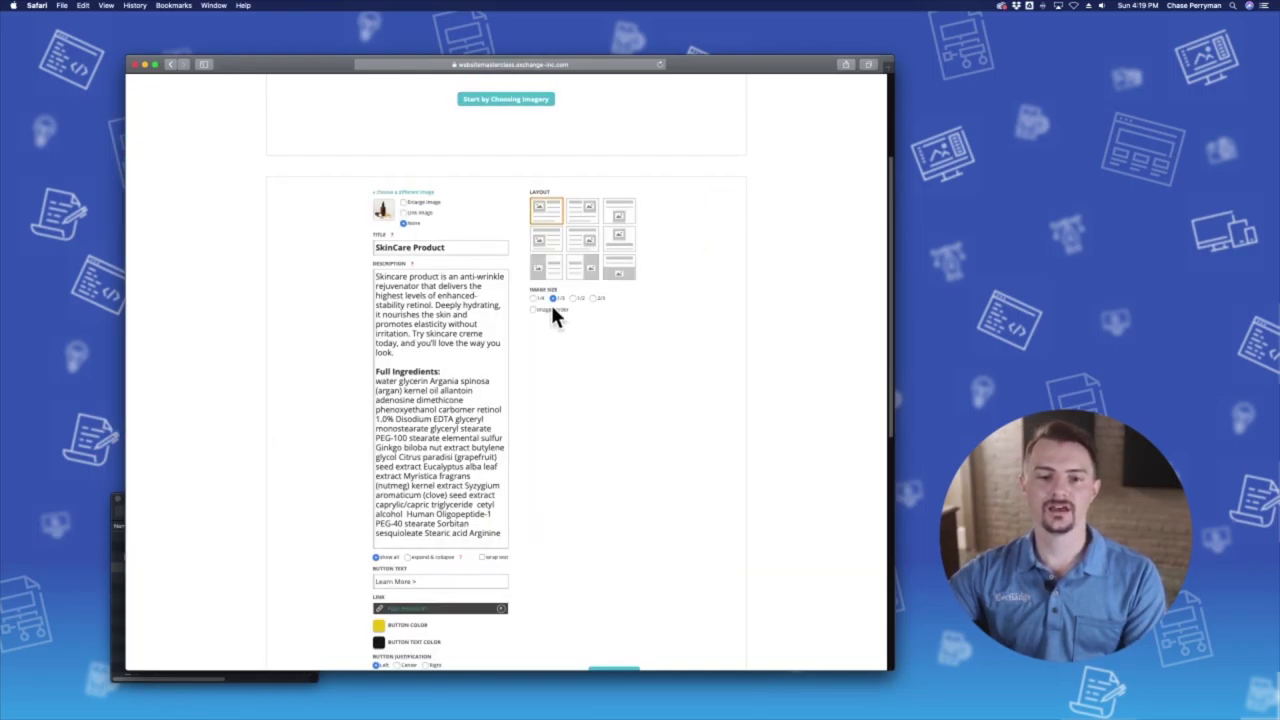
scroll(646, 355, down, 5)
click(620, 449)
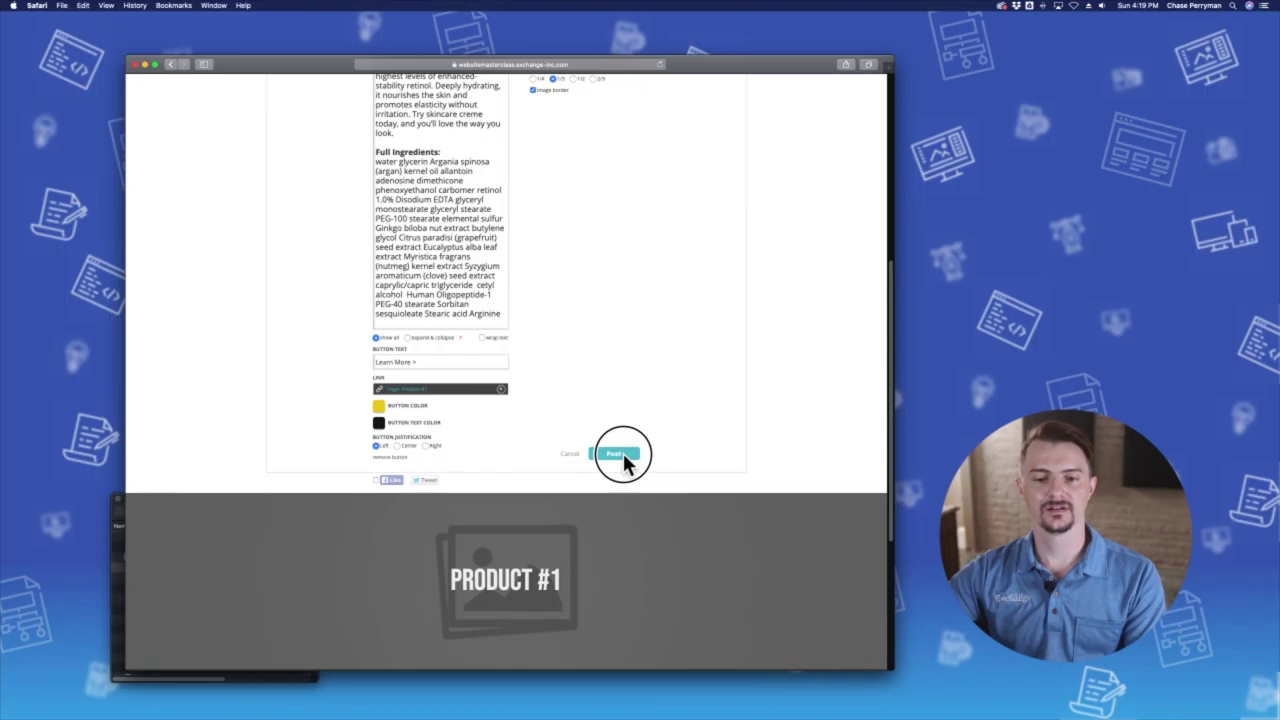
scroll(726, 303, up, 5)
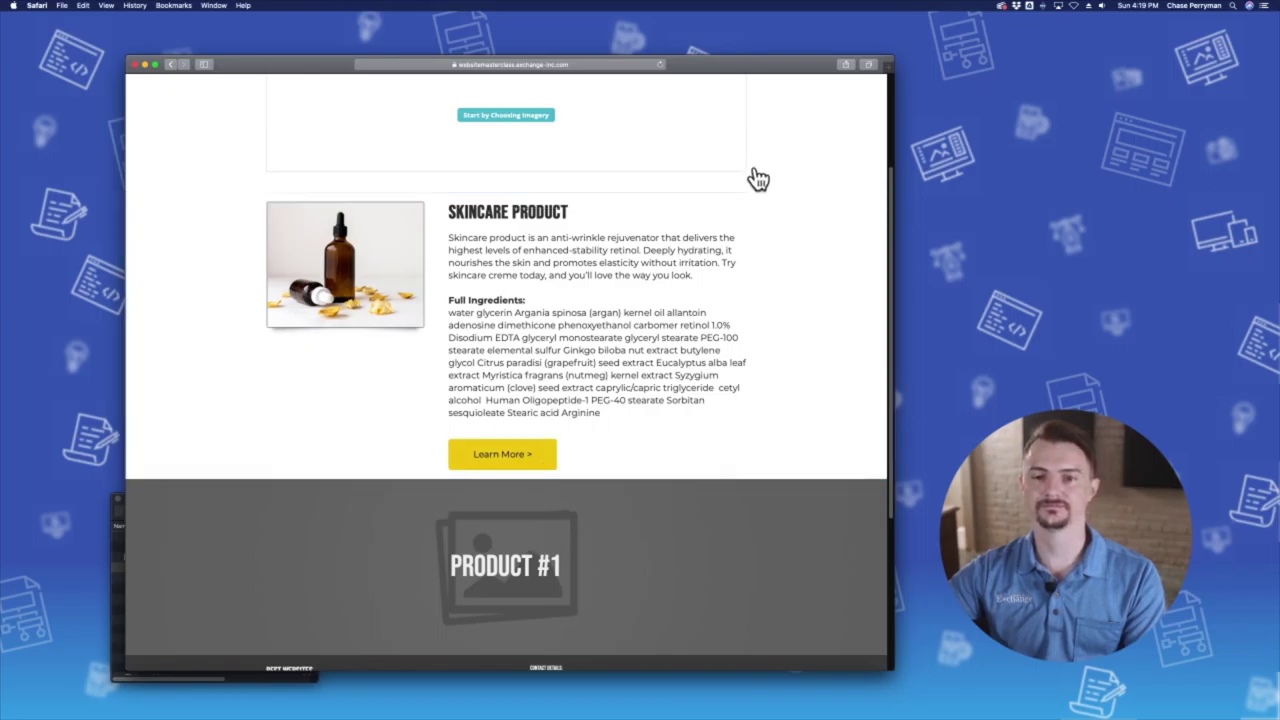
click(718, 201)
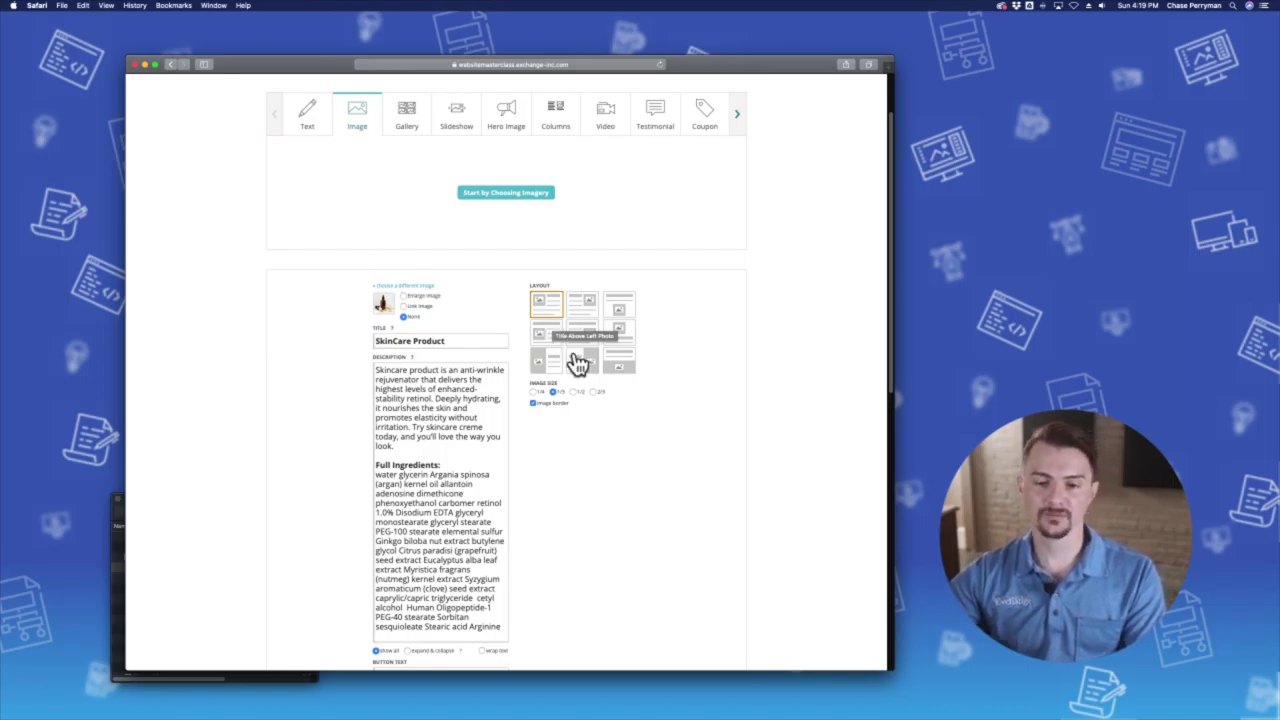
scroll(612, 407, down, 5)
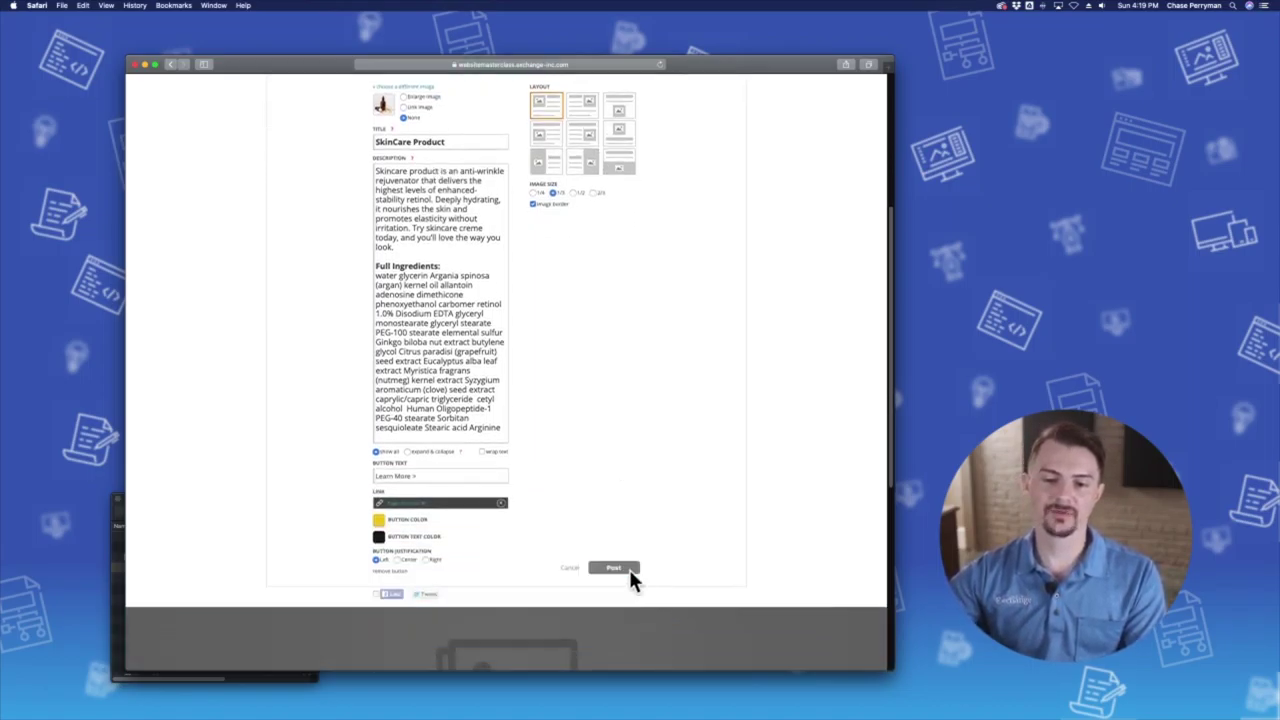
click(620, 568)
scroll(719, 480, up, 2)
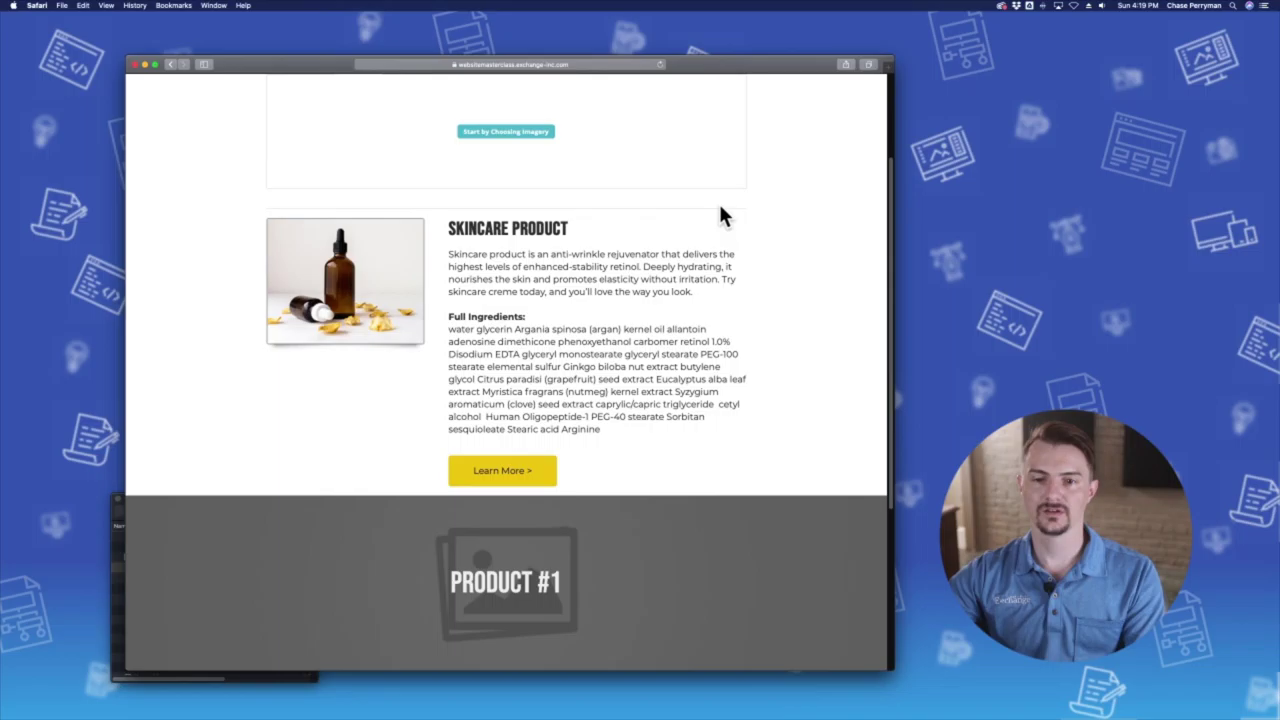
Try the layout with the title above the photo and publish it.
click(720, 222)
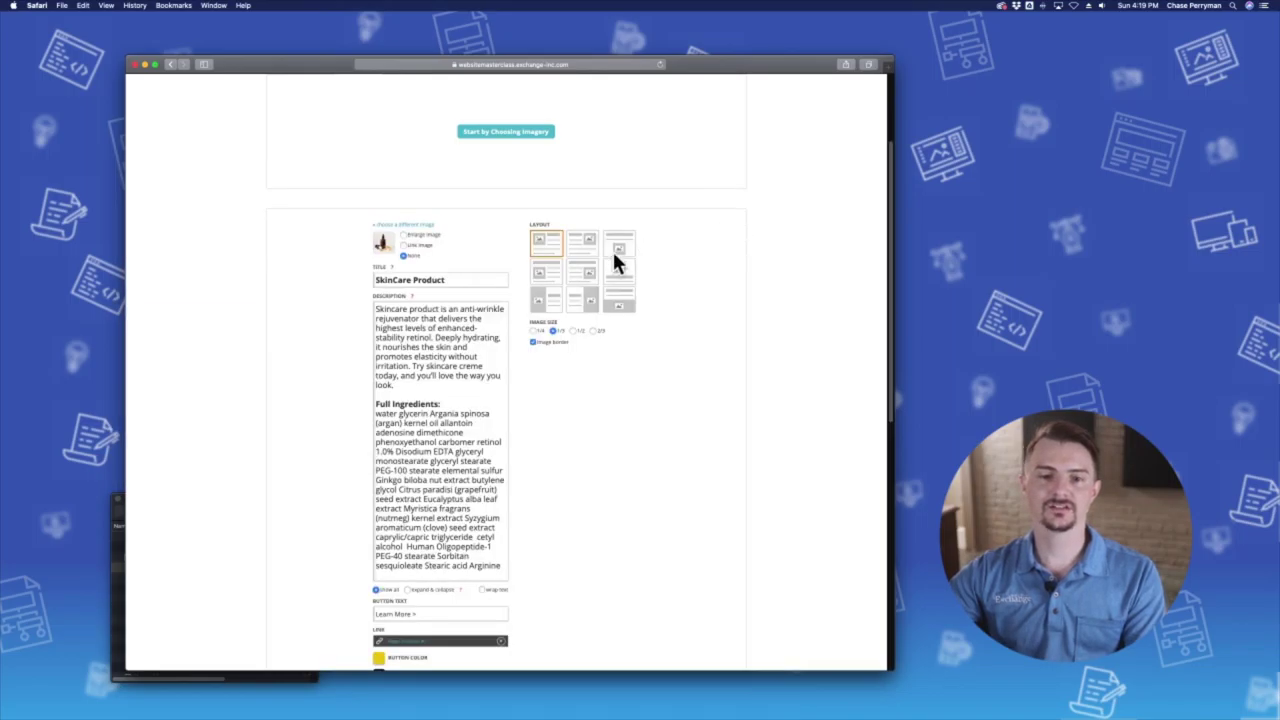
click(549, 275)
scroll(540, 277, down, 3)
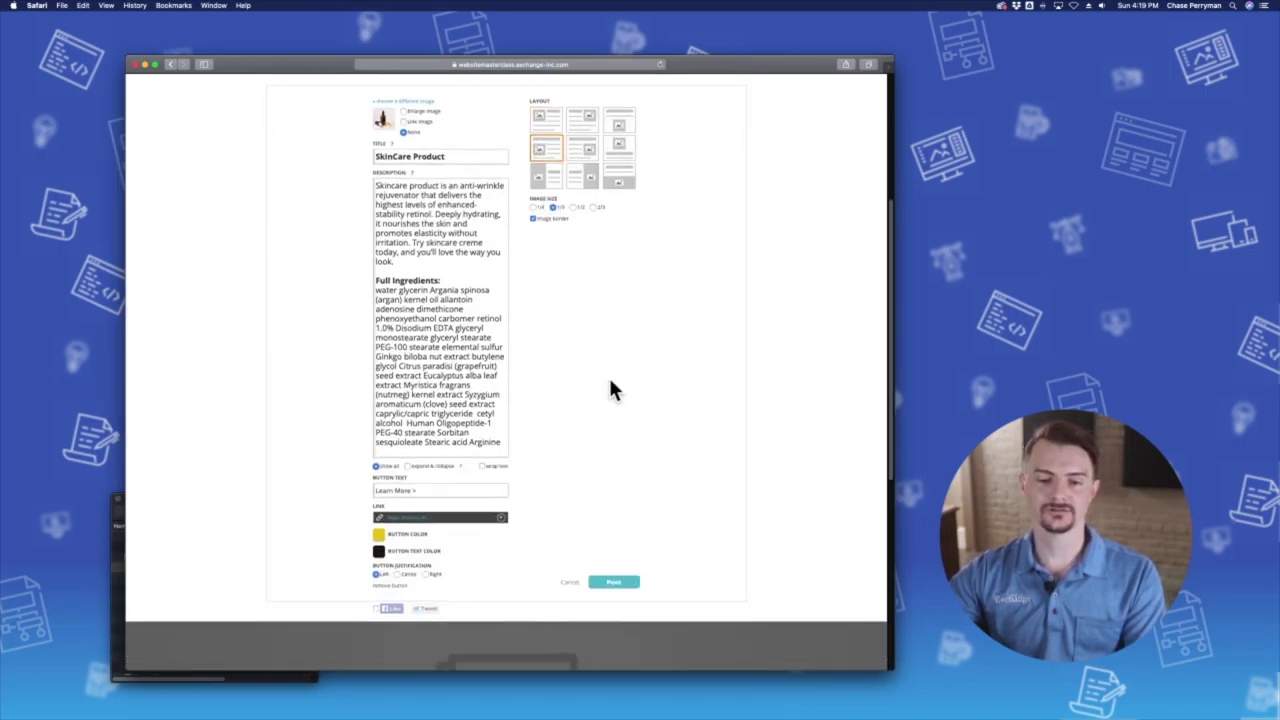
scroll(608, 390, down, 1)
click(612, 548)
scroll(742, 400, up, 3)
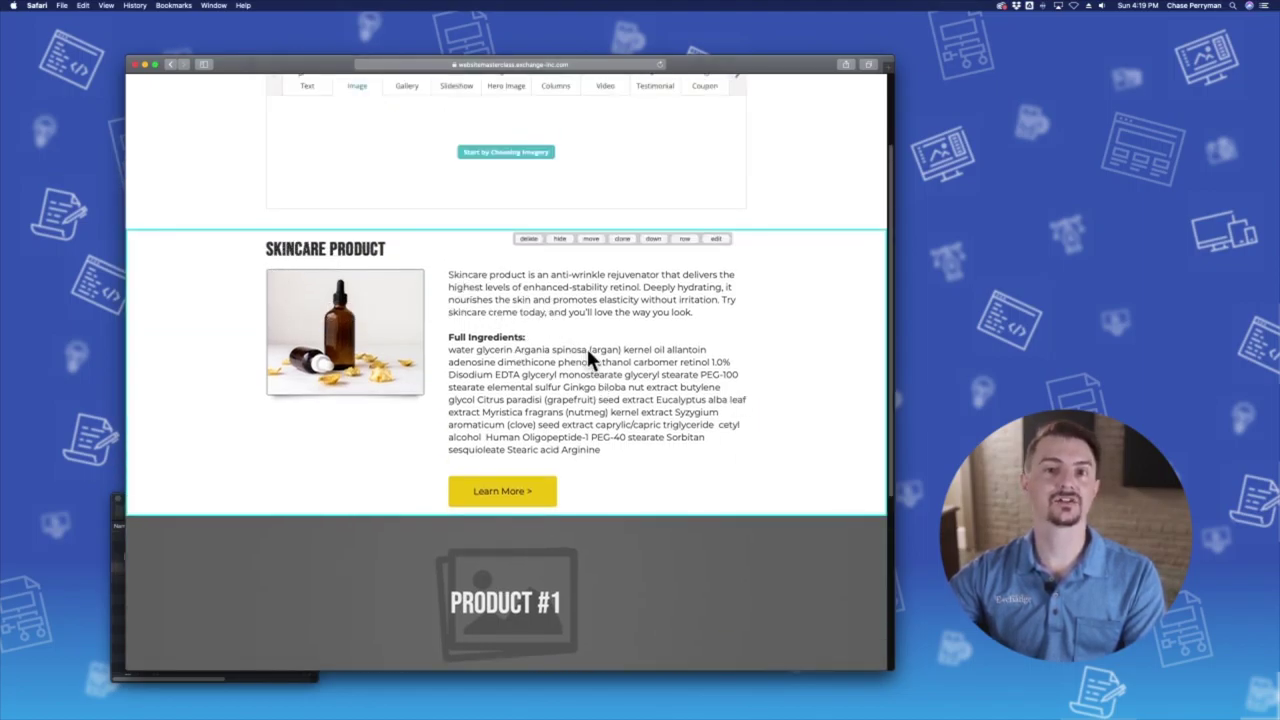
Switch to the full-height left-photo layout and publish the section.
click(716, 239)
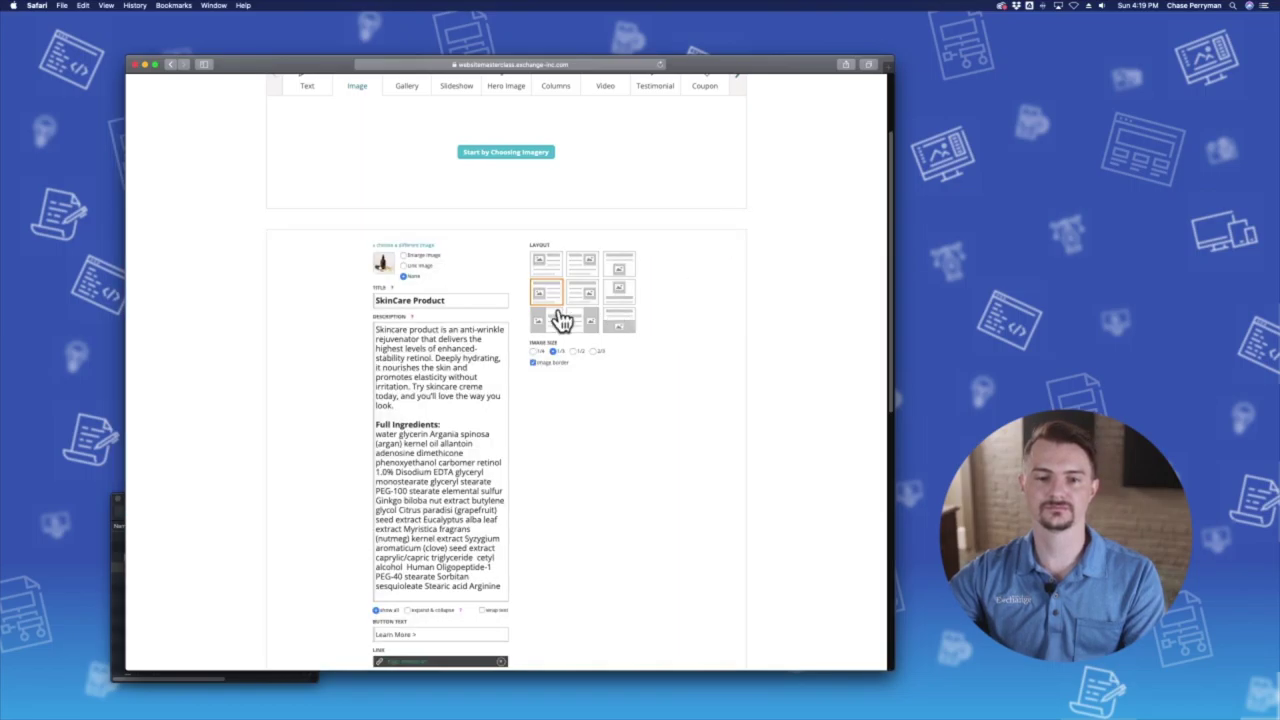
scroll(562, 318, up, 1)
click(548, 338)
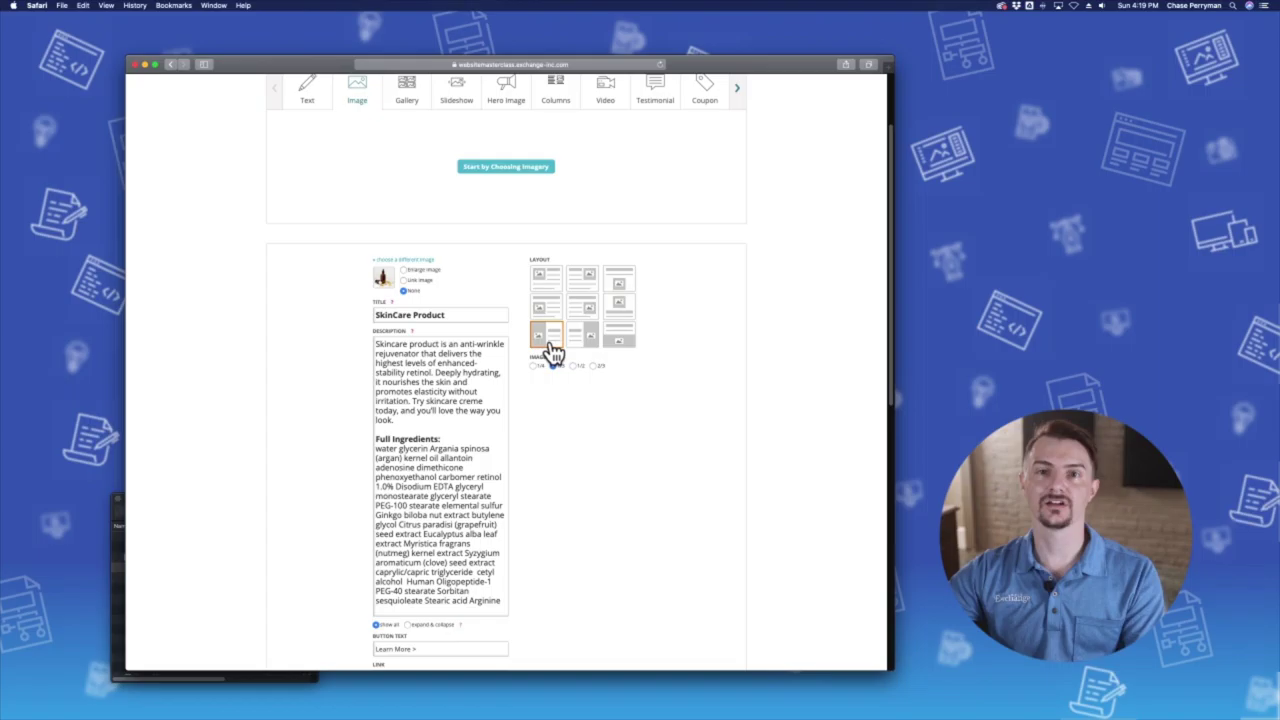
scroll(557, 348, down, 5)
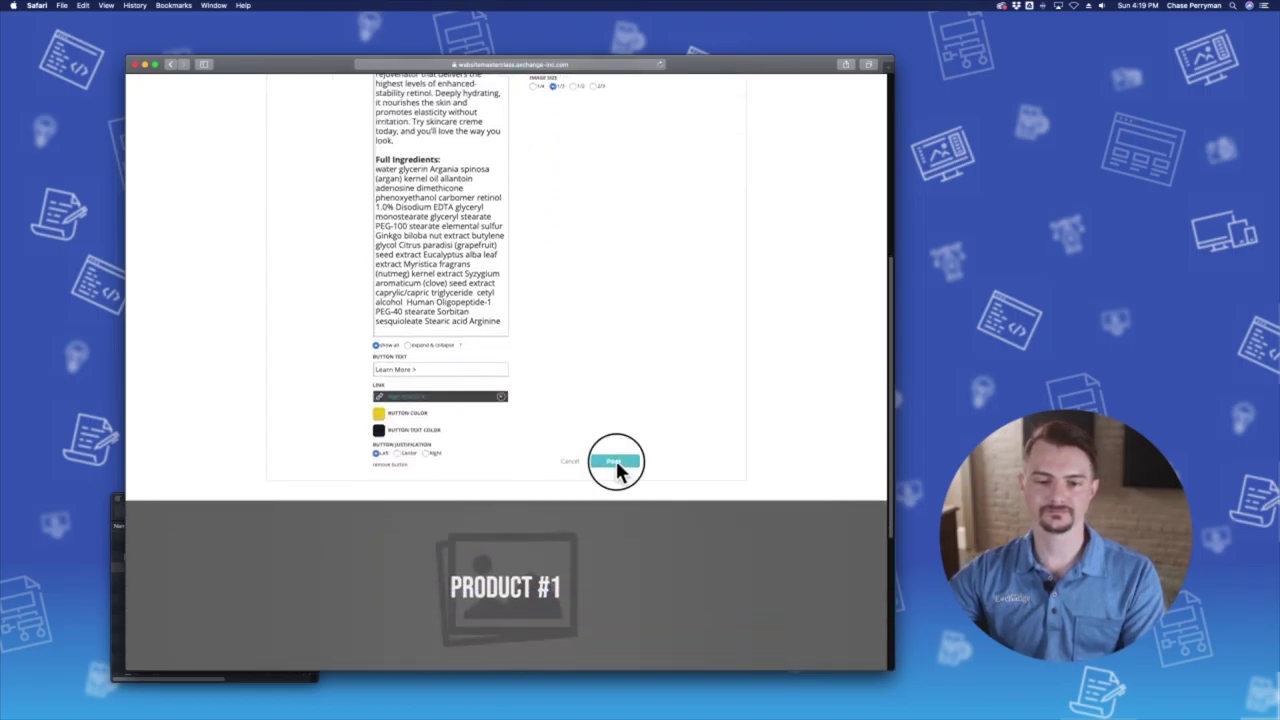
click(616, 466)
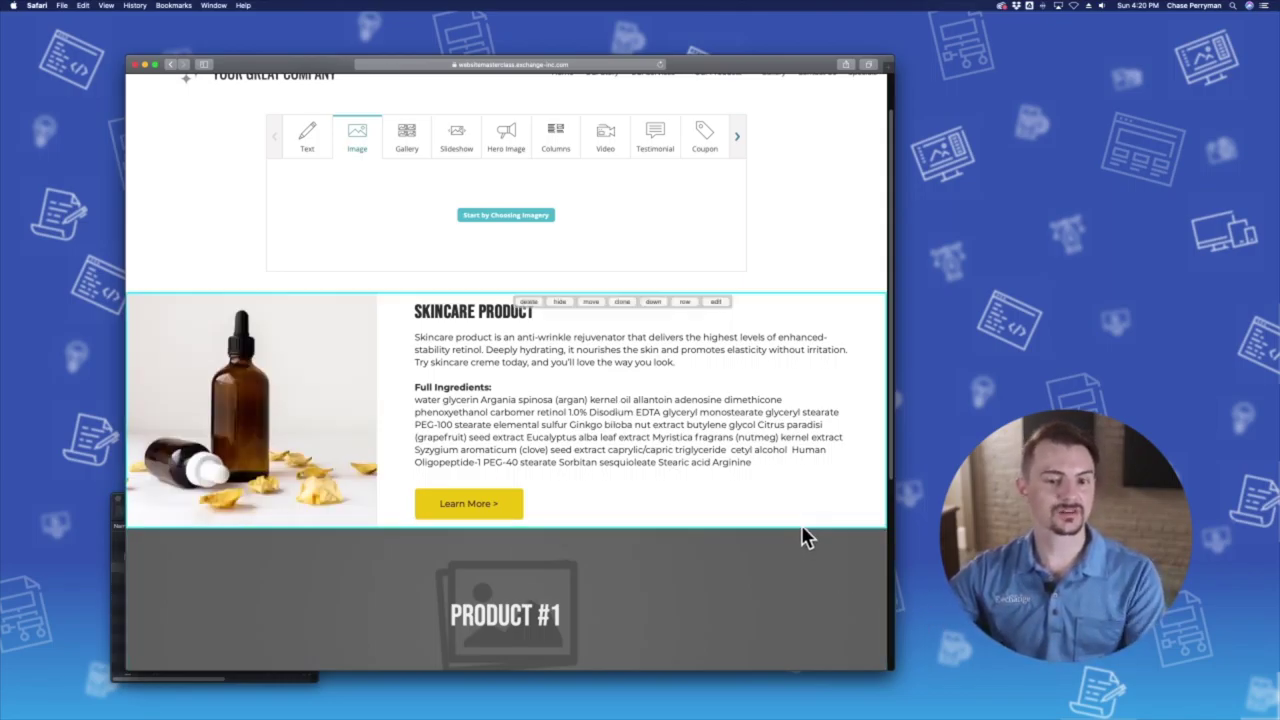
click(716, 302)
Set the photo to 1/4 of the row width.
scroll(600, 355, down, 2)
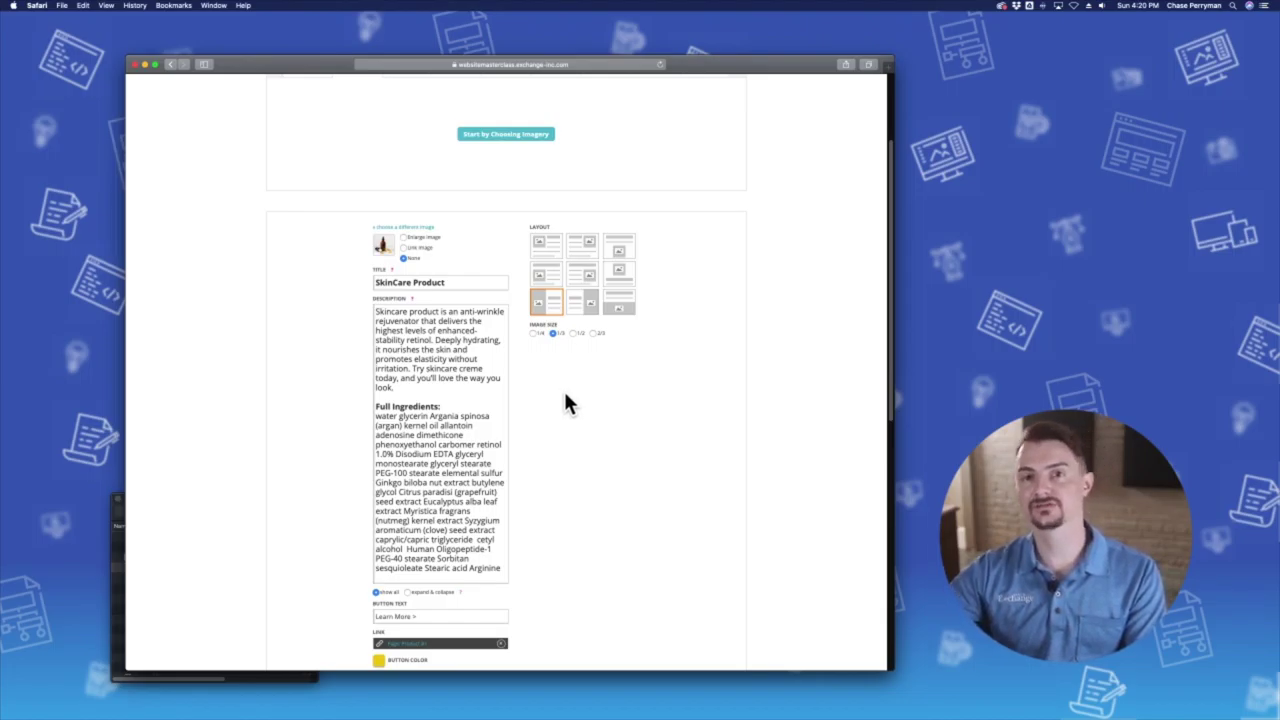
click(533, 334)
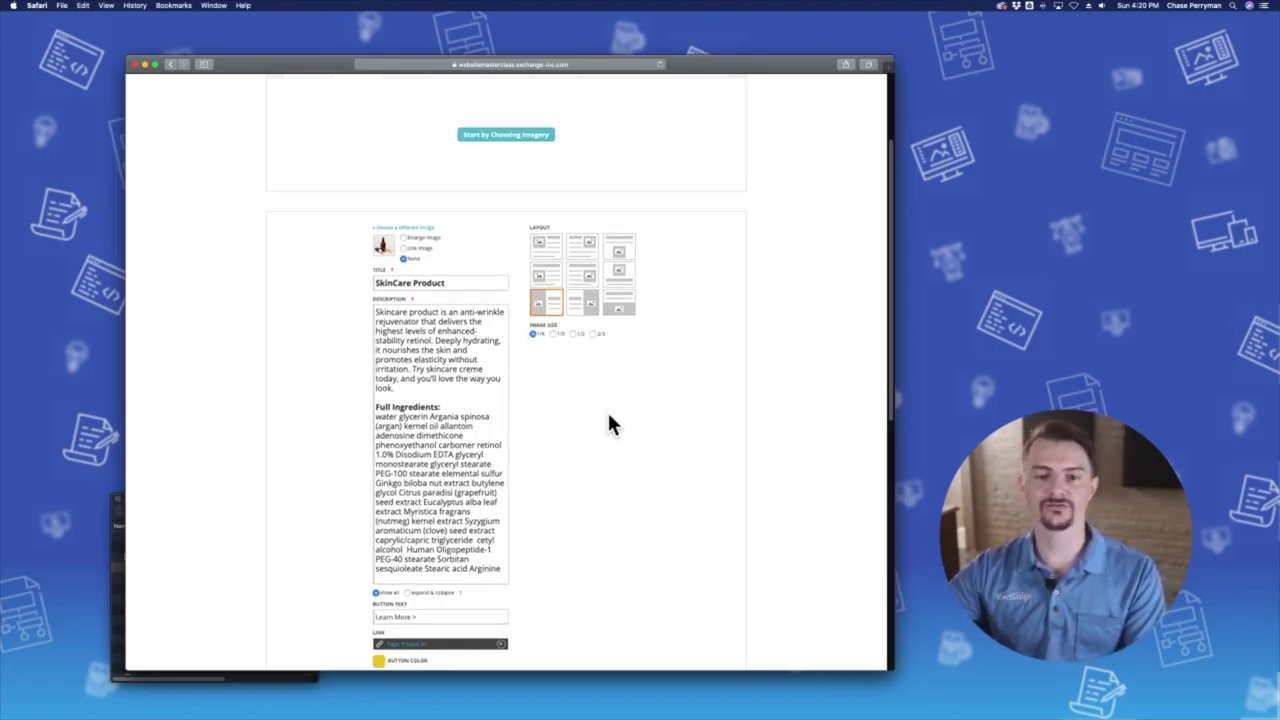
scroll(607, 410, down, 4)
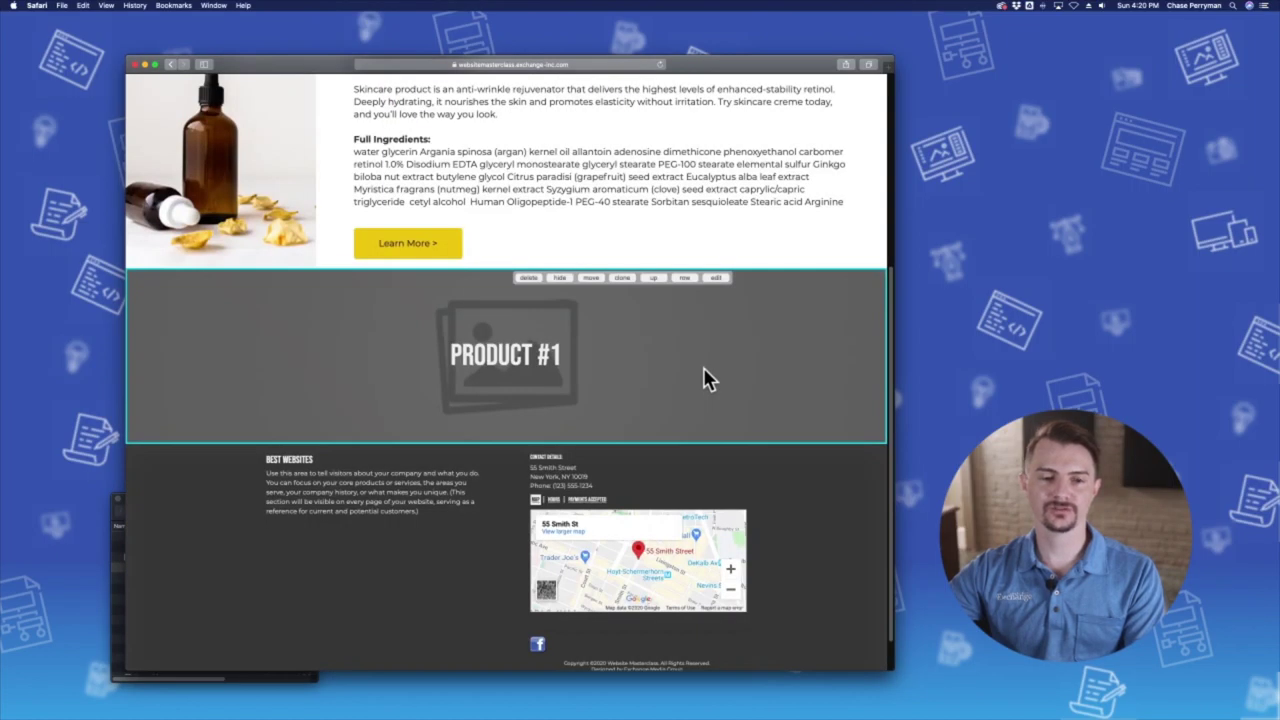
scroll(690, 390, up, 3)
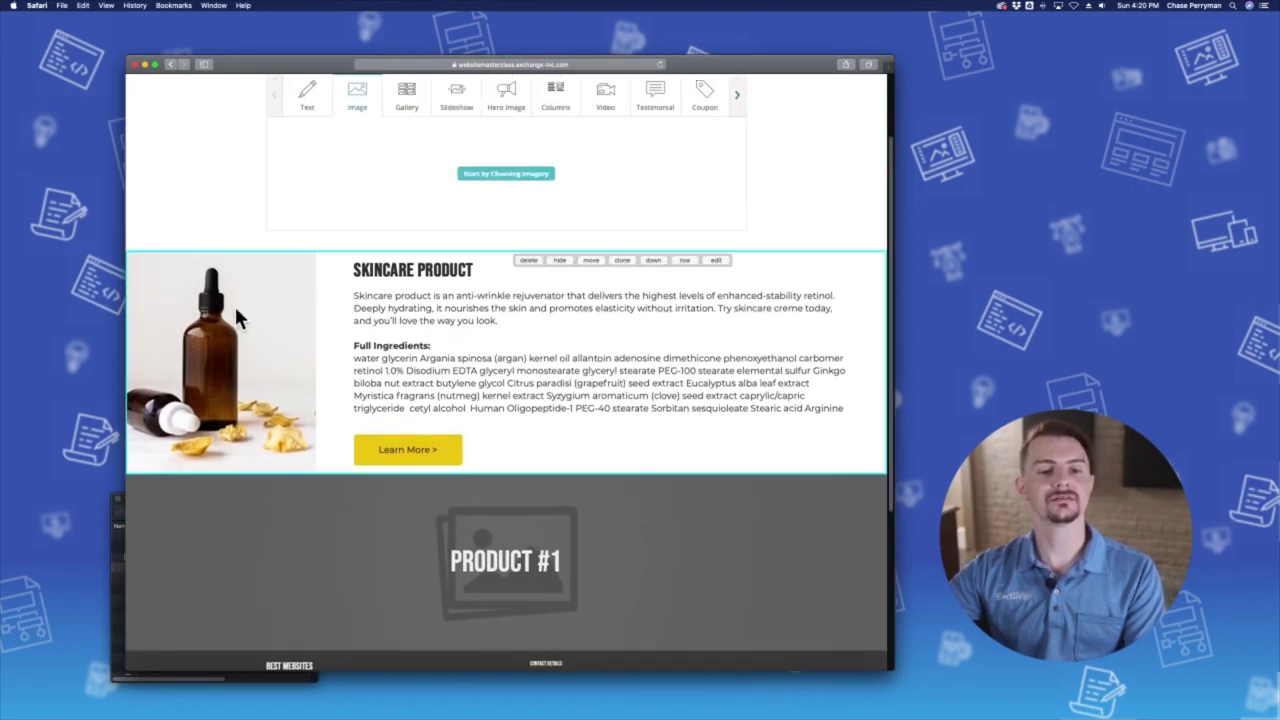
Change the photo to 1/3 of the row width and publish the section.
click(716, 261)
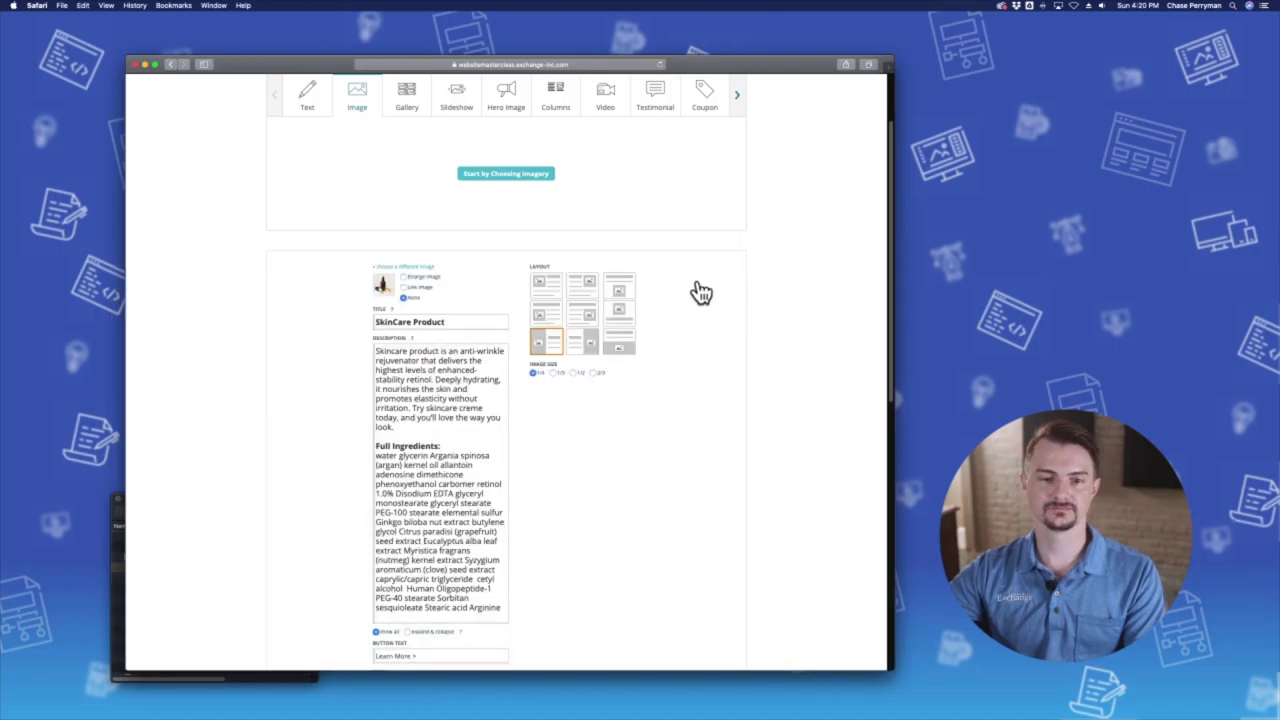
click(555, 373)
scroll(640, 470, down, 4)
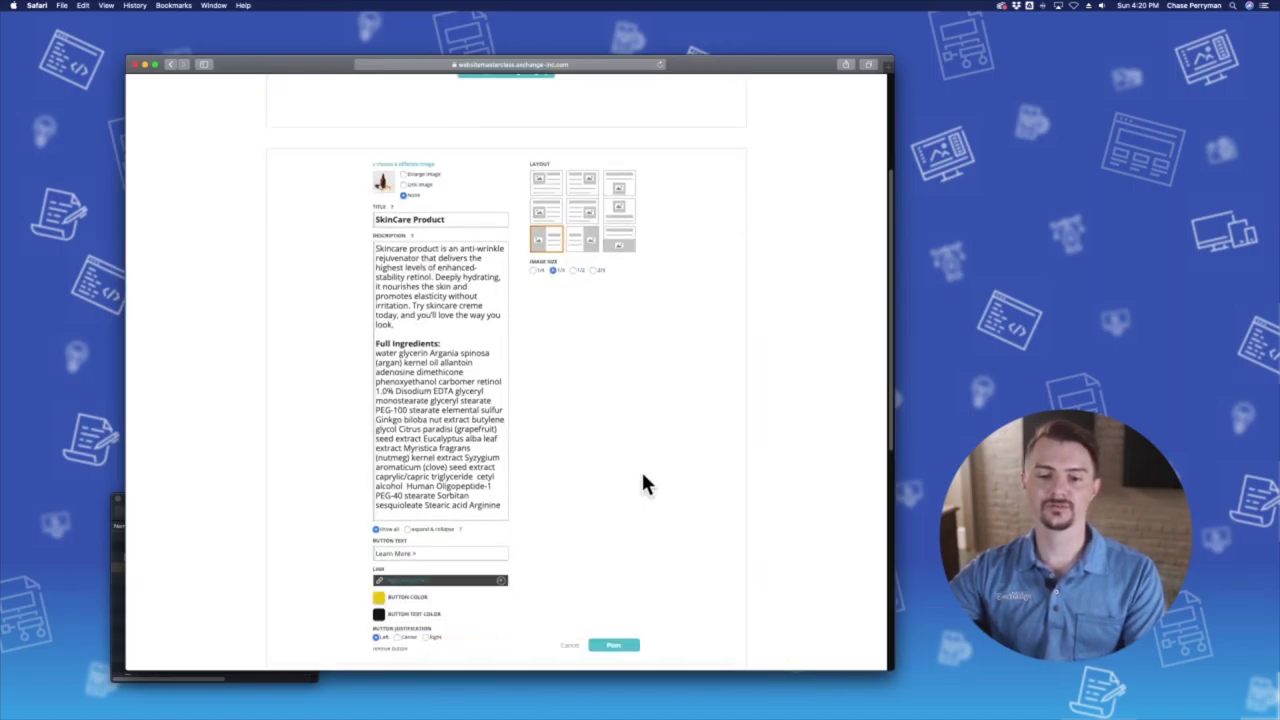
click(628, 577)
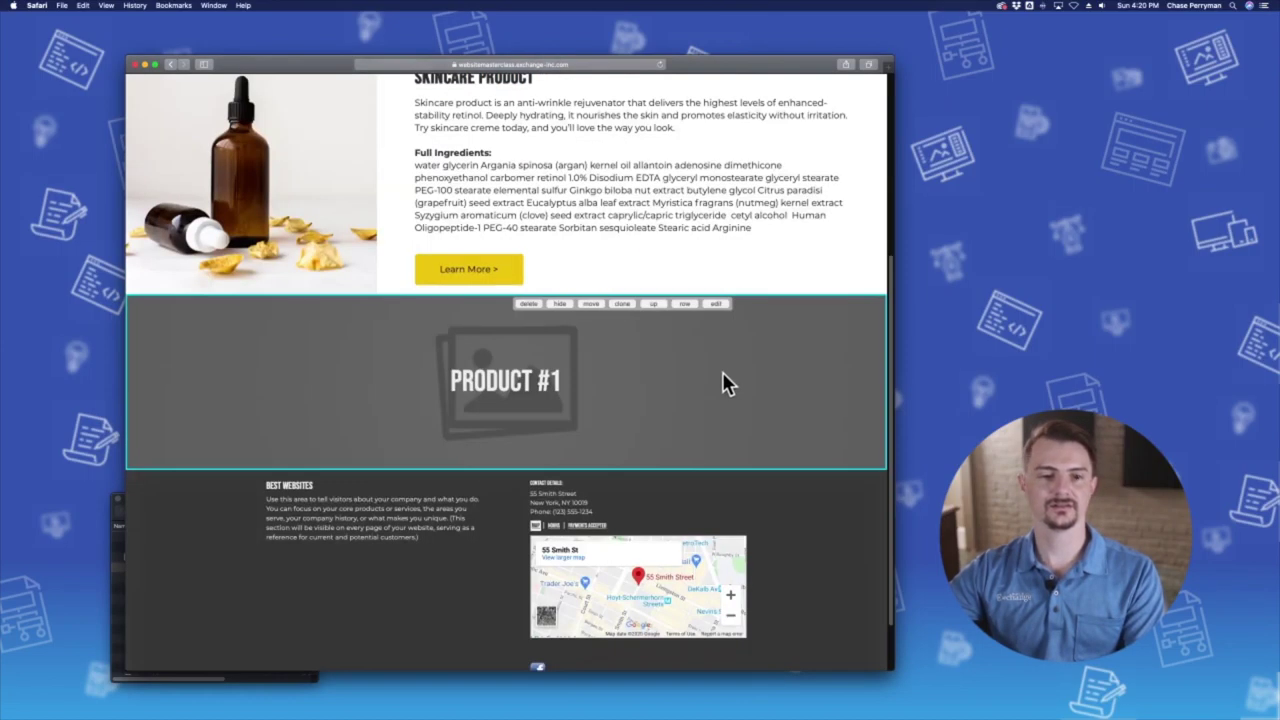
scroll(724, 380, up, 2)
click(716, 192)
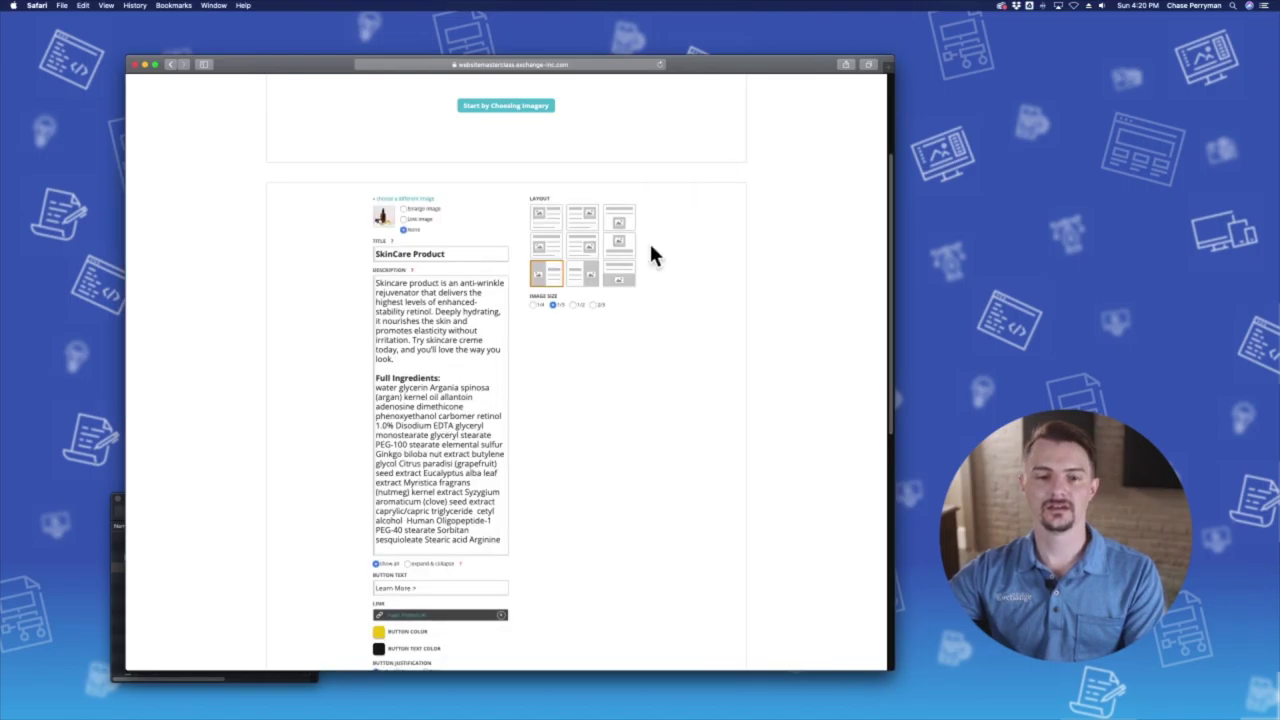
scroll(660, 460, down, 4)
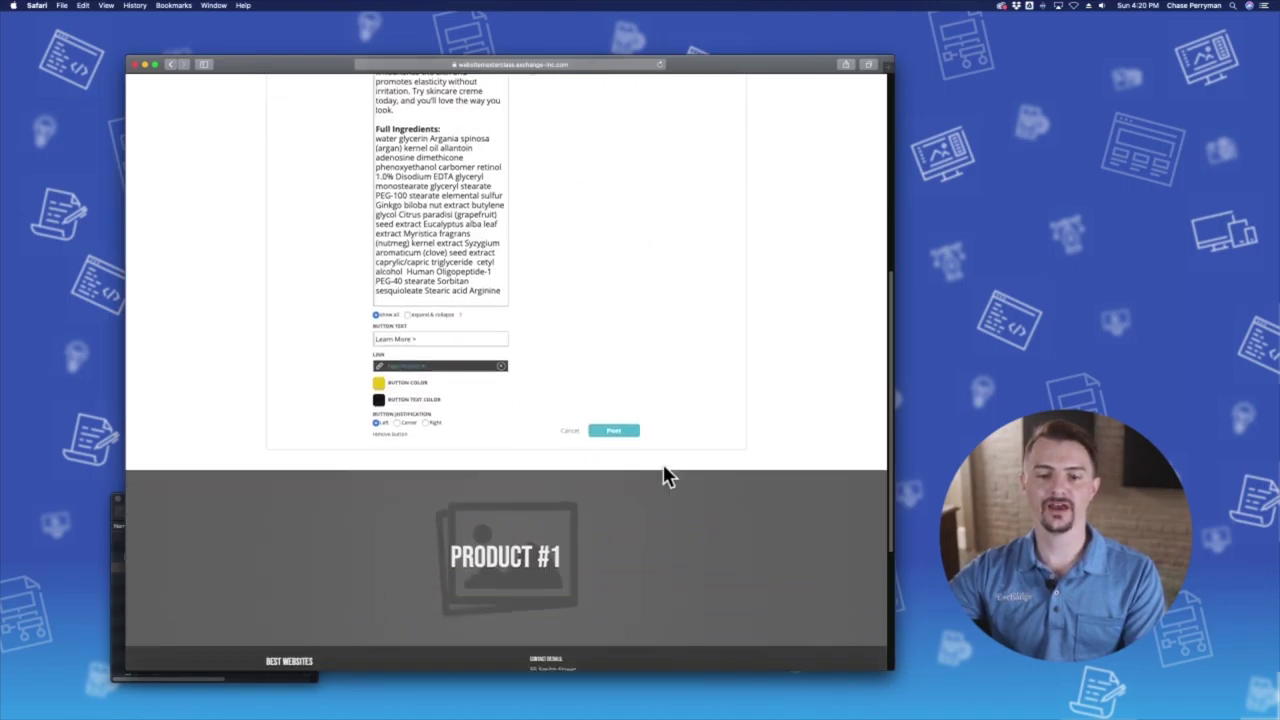
click(618, 414)
scroll(714, 300, up, 5)
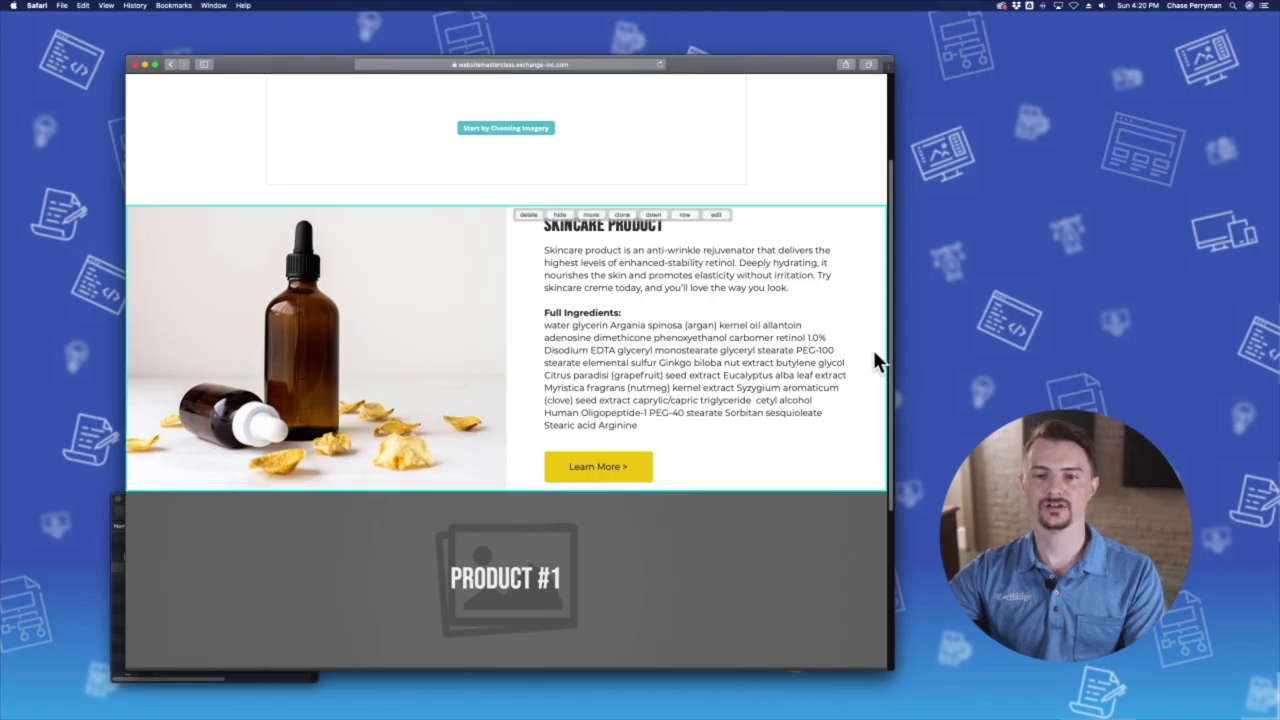
Set the image size to 2/3 and publish the section.
click(715, 215)
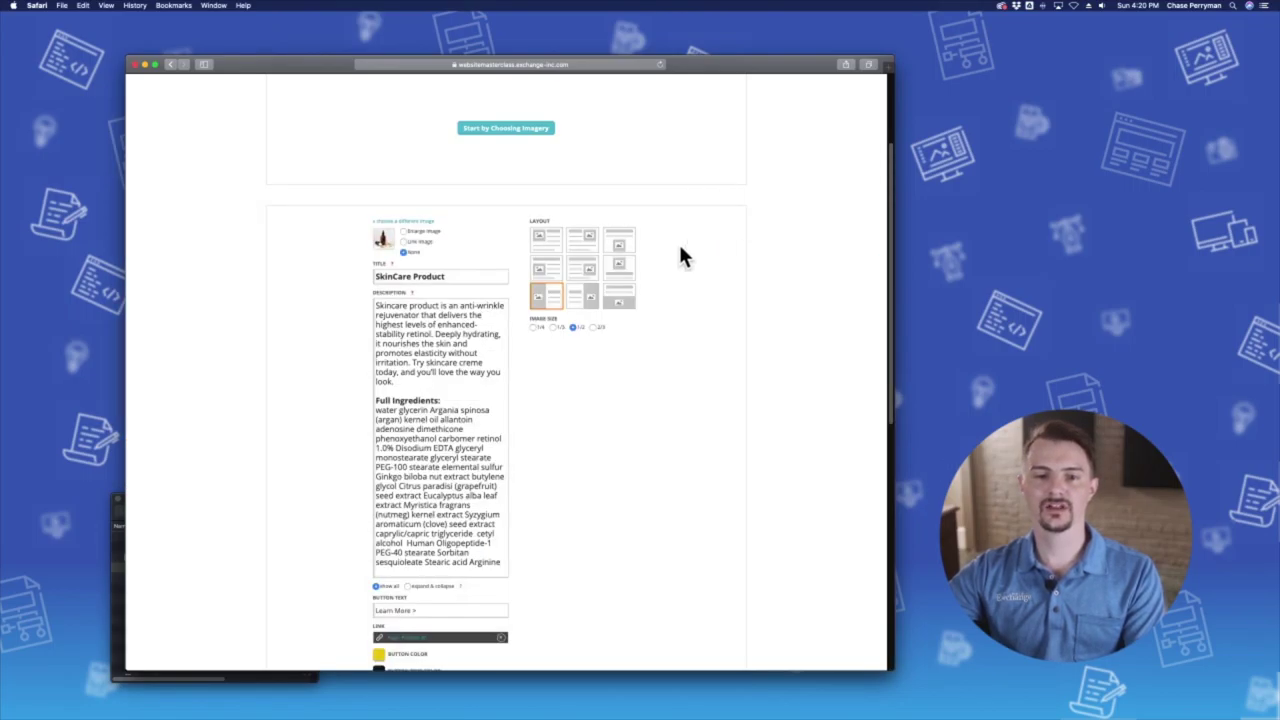
click(594, 327)
scroll(677, 331, down, 4)
click(626, 506)
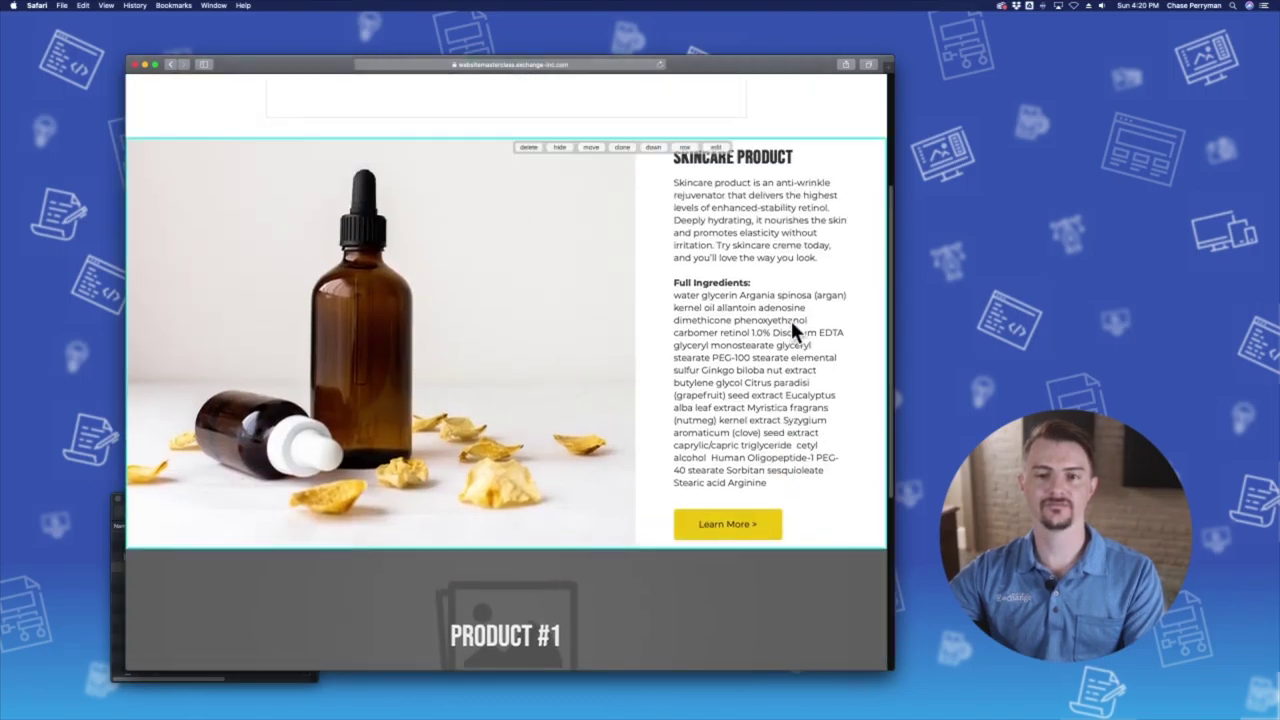
scroll(790, 330, up, 3)
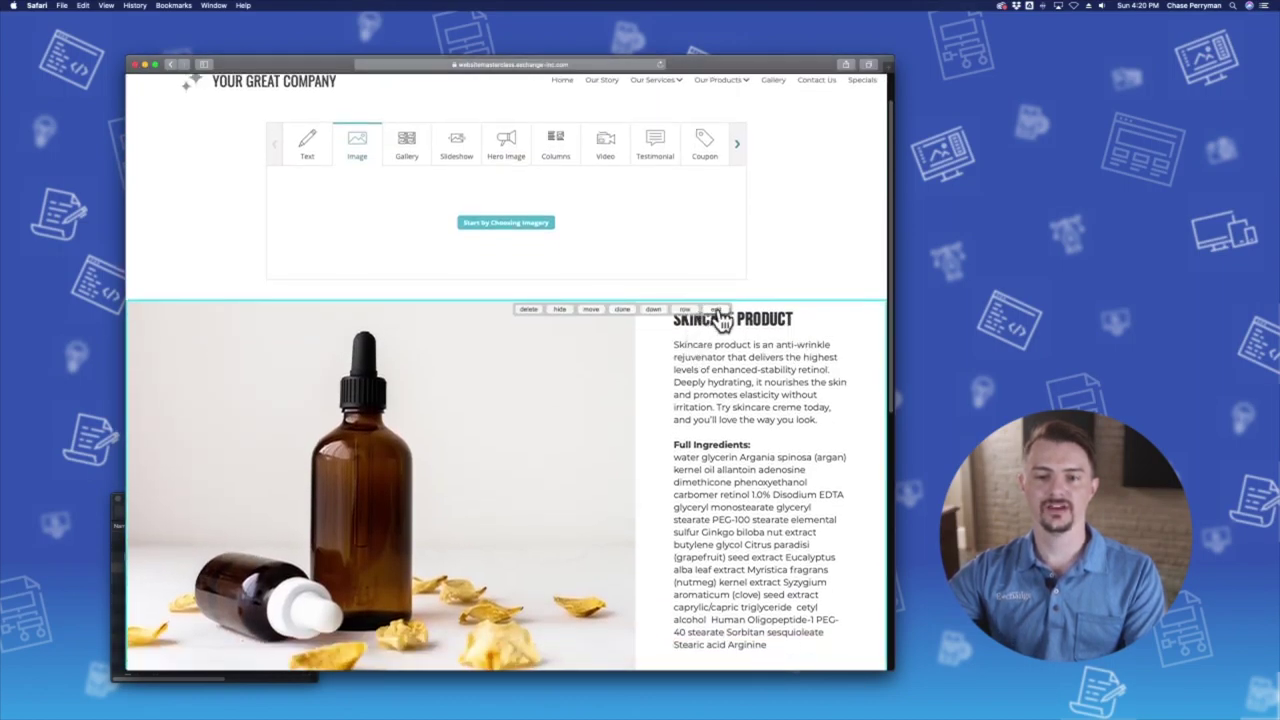
click(714, 309)
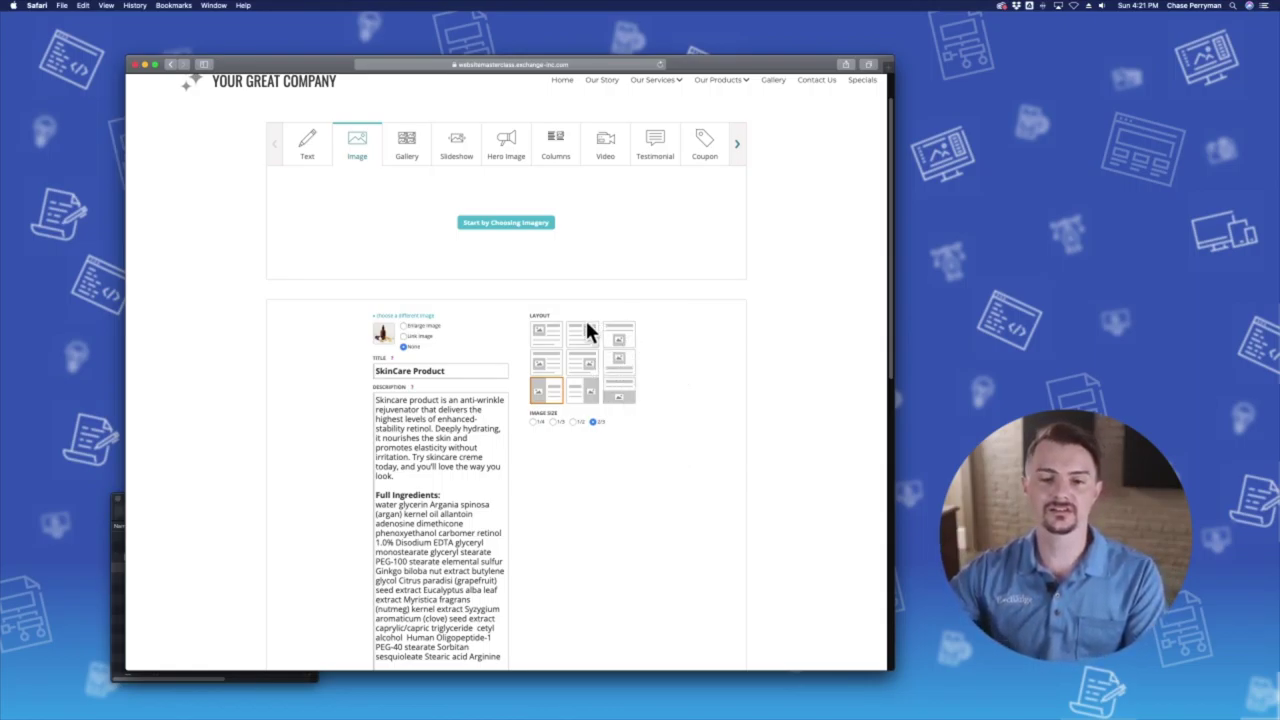
Publish the section with the photo right of the text at 1/3 width.
scroll(585, 340, up, 1)
click(585, 362)
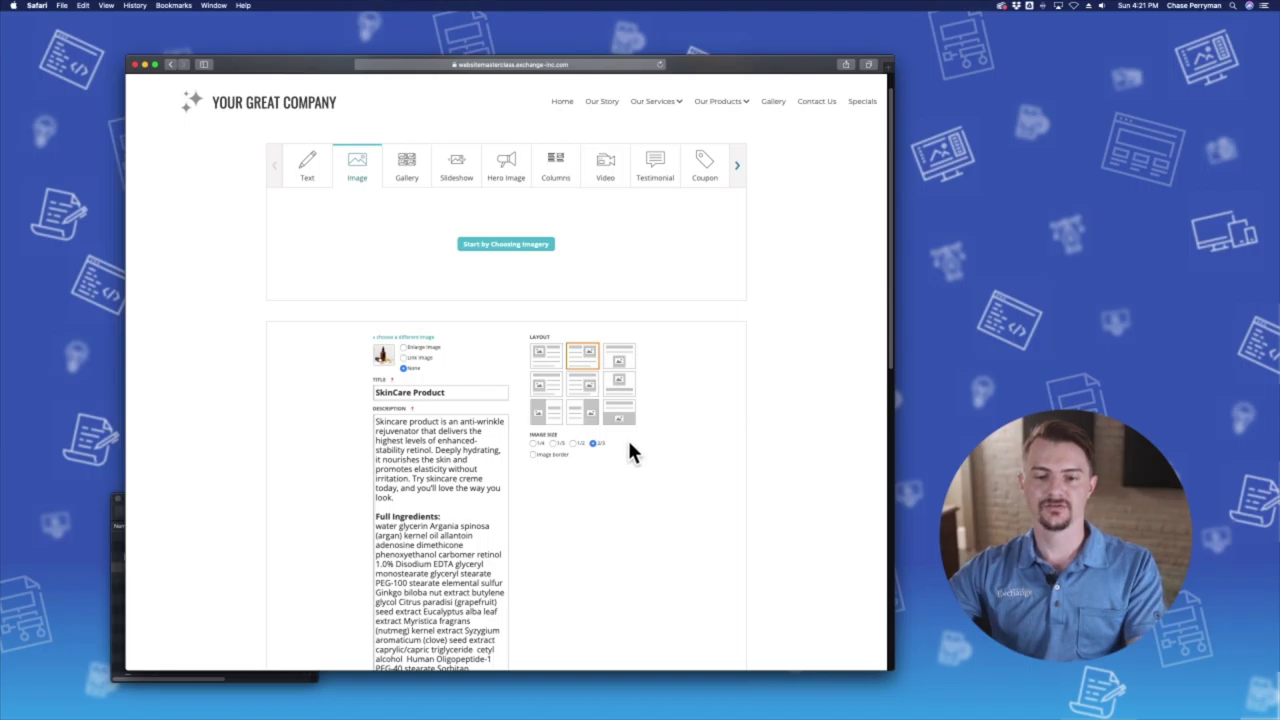
scroll(627, 438, down, 3)
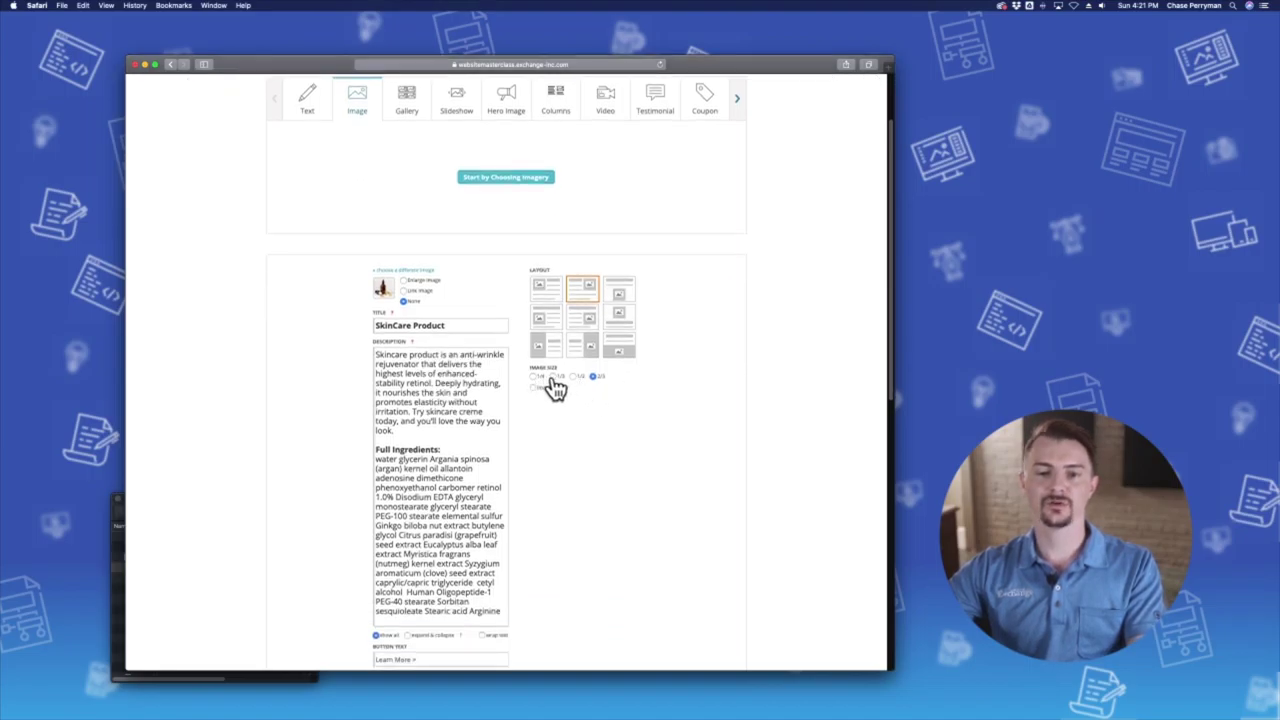
click(553, 378)
scroll(605, 424, down, 5)
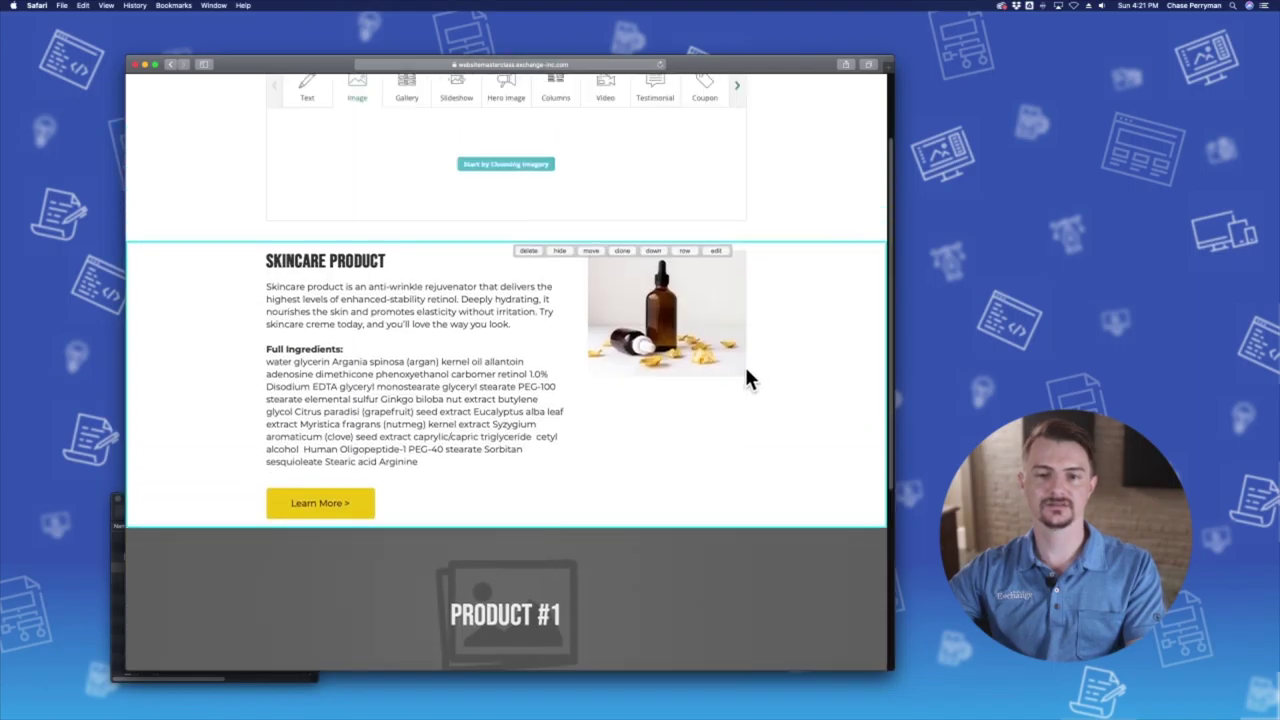
click(714, 251)
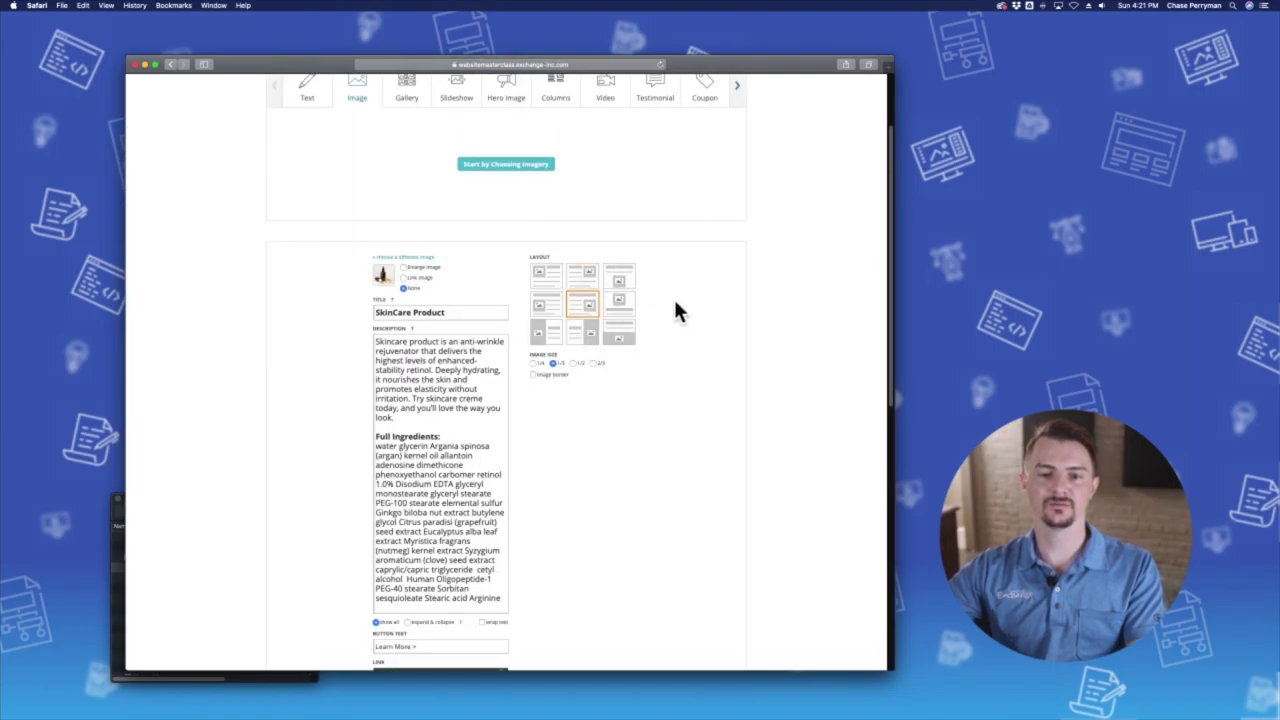
scroll(678, 298, down, 5)
scroll(668, 317, down, 2)
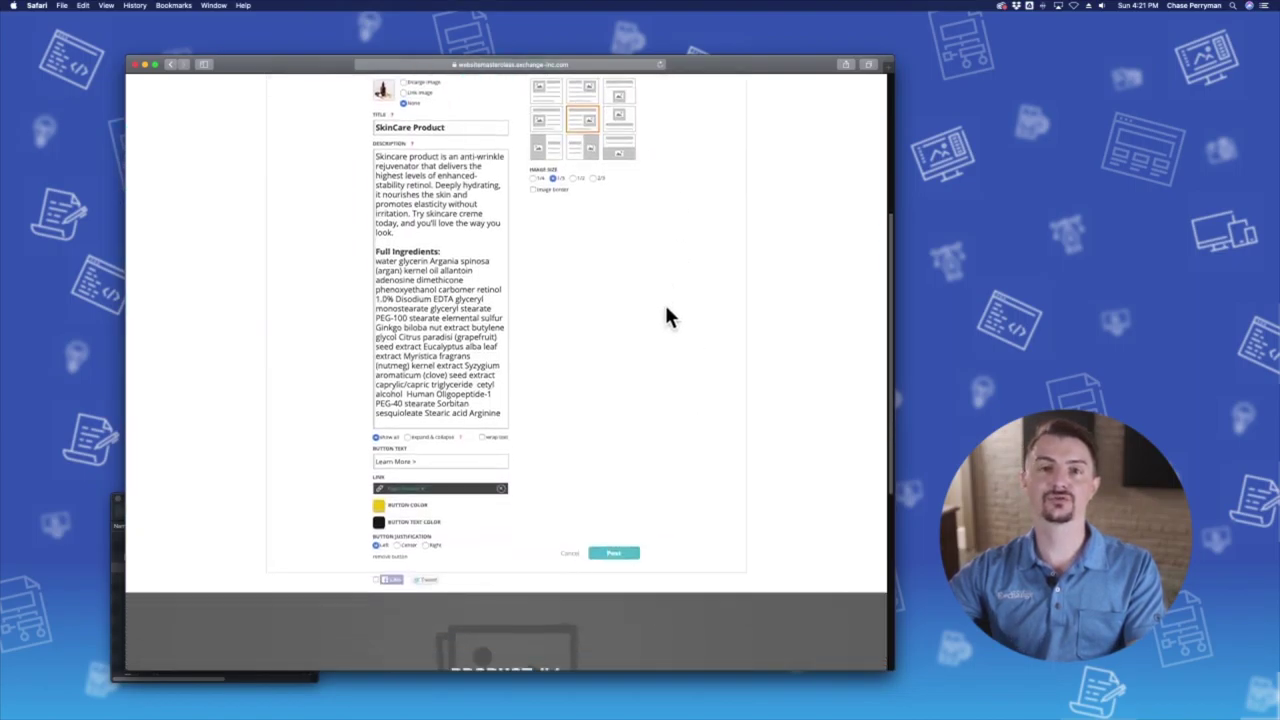
click(629, 556)
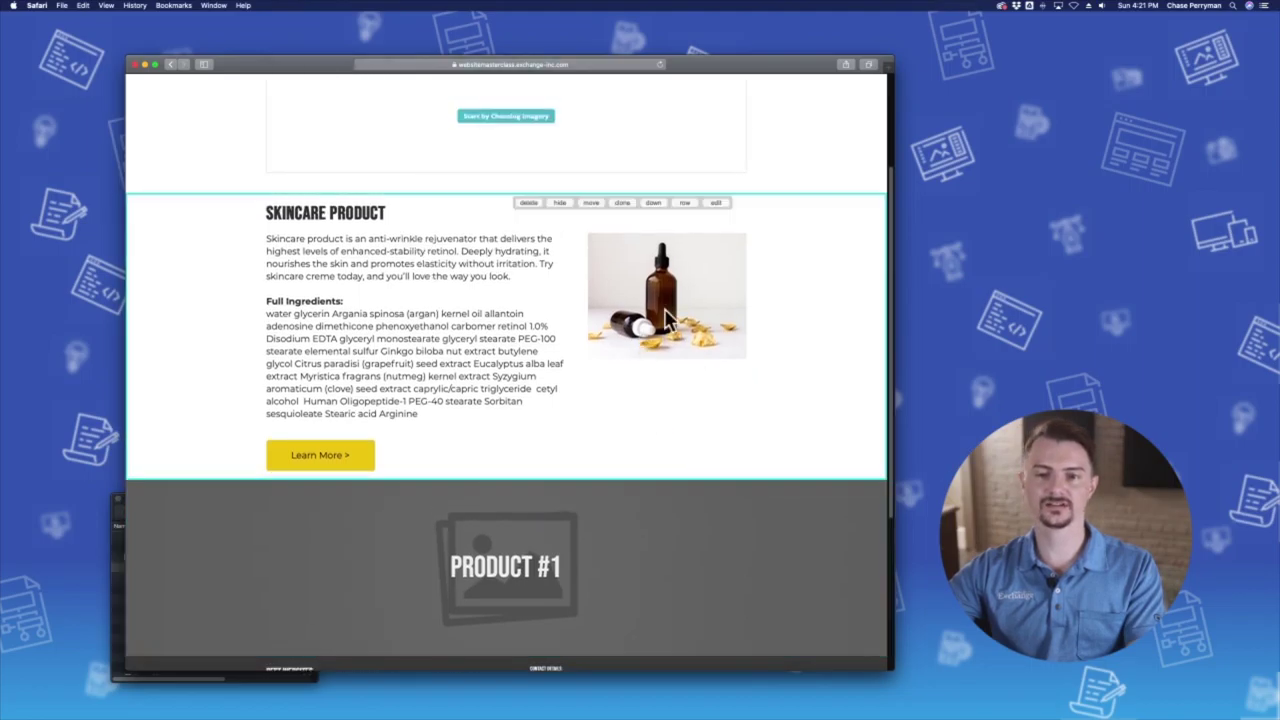
Republish the Skincare Product section from its settings.
click(716, 204)
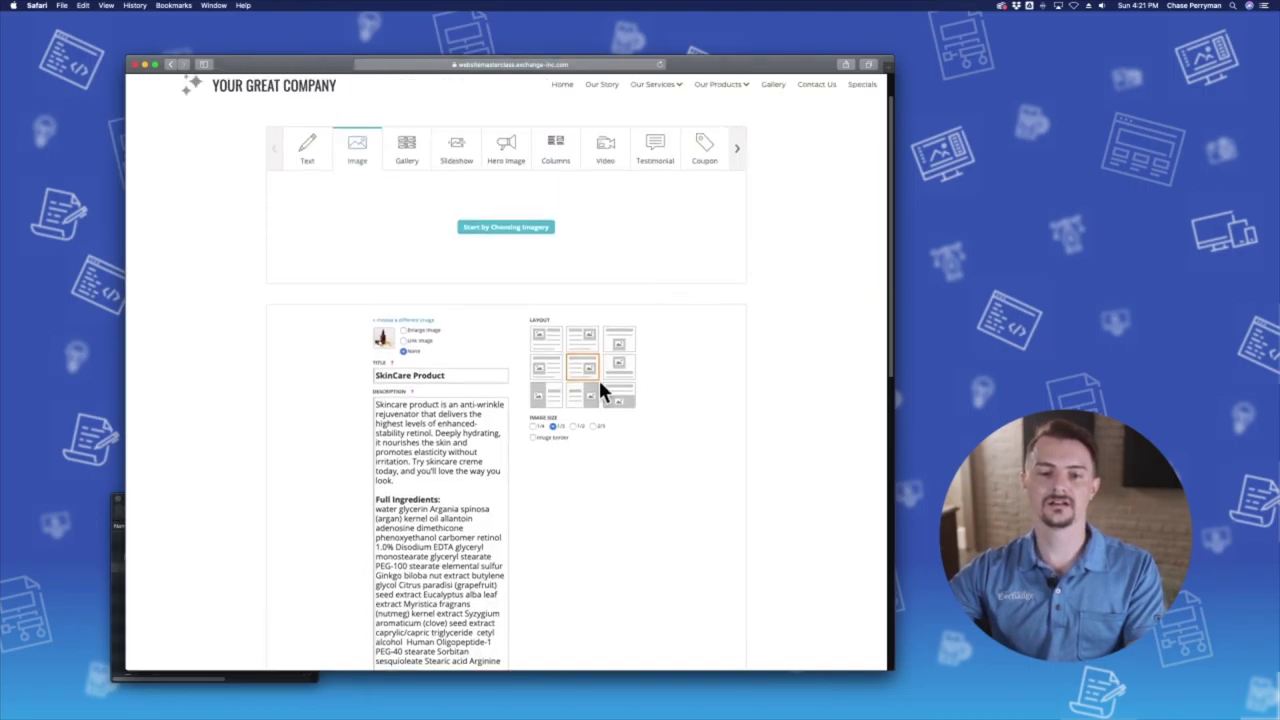
scroll(652, 395, down, 6)
click(616, 506)
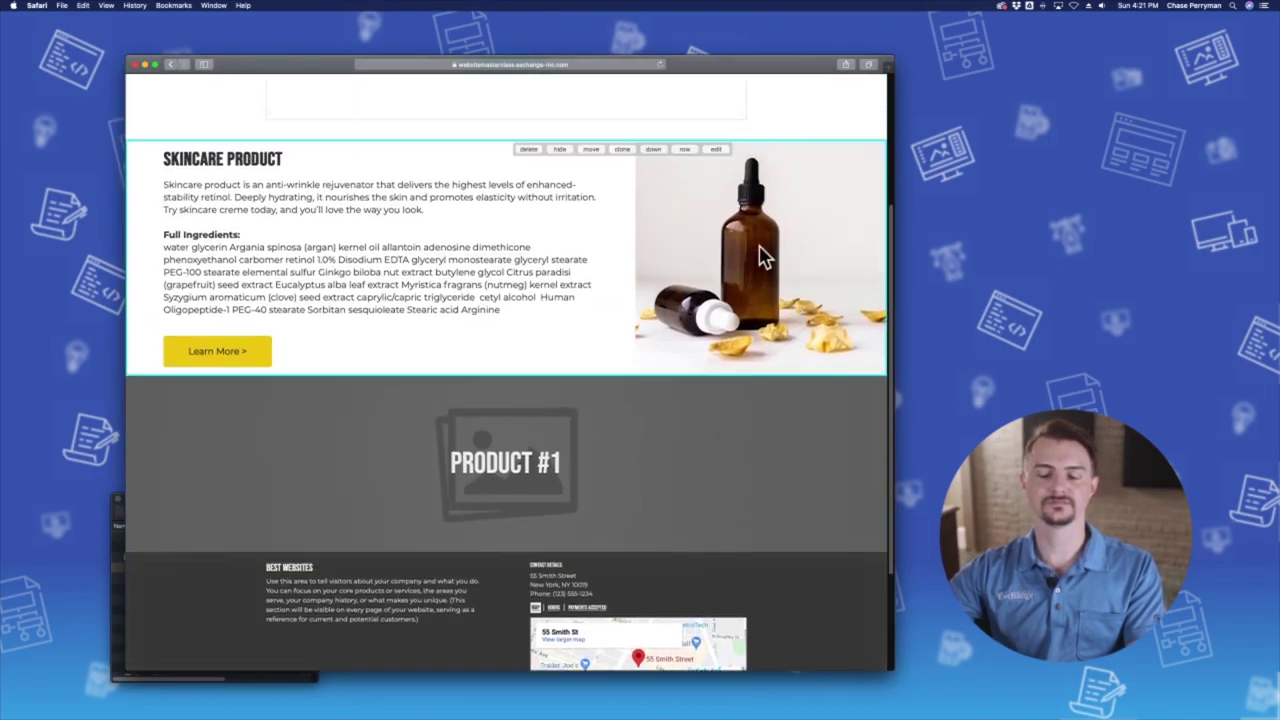
scroll(762, 258, up, 2)
scroll(760, 382, up, 1)
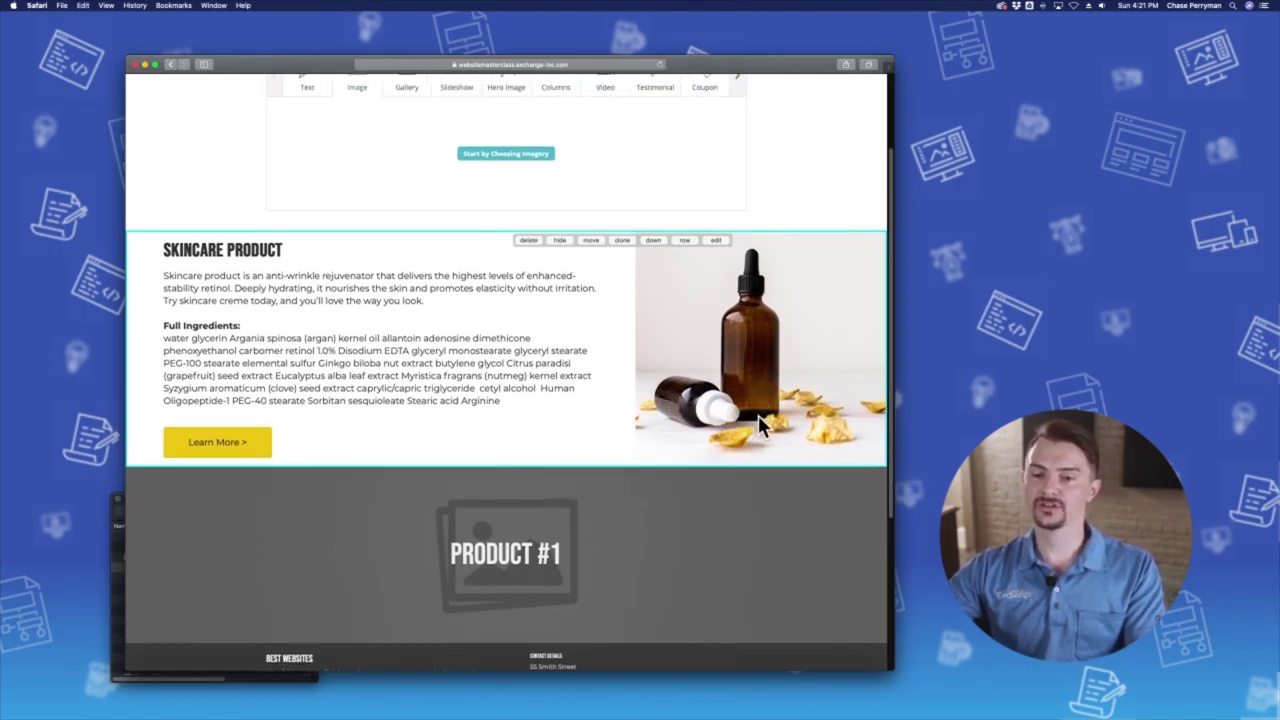
scroll(840, 427, up, 3)
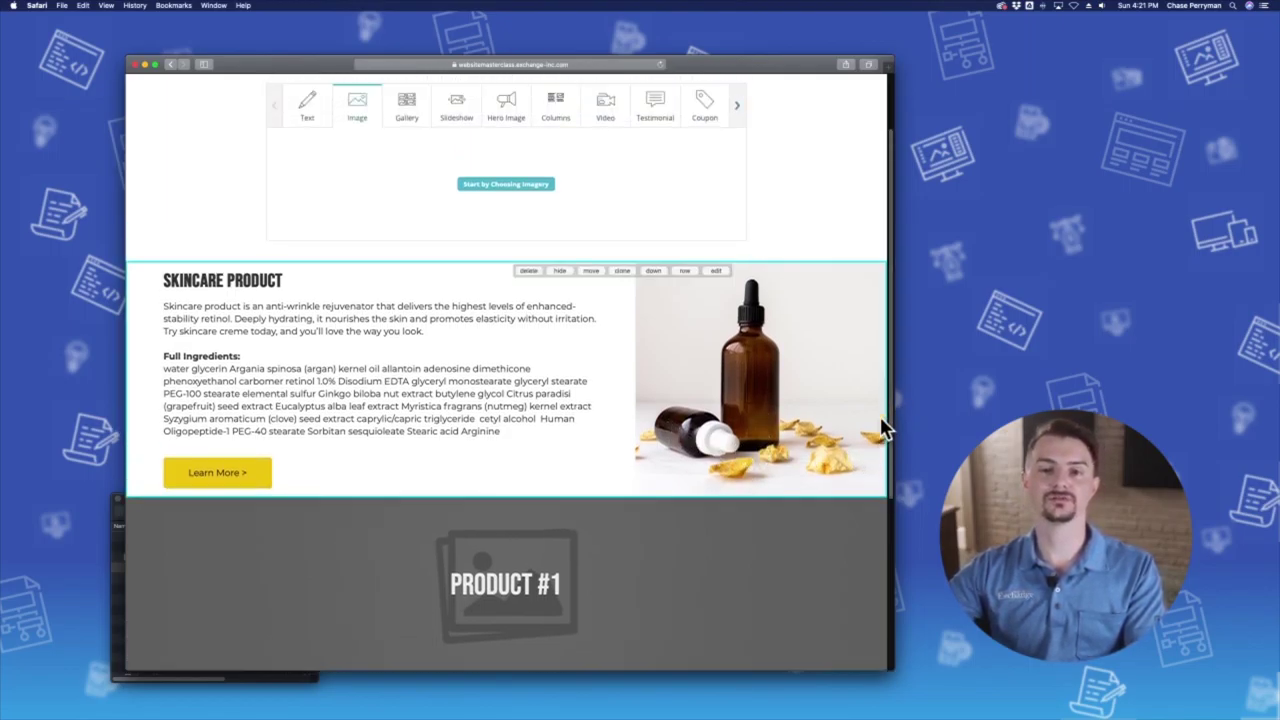
Return to the photo-left layout and publish the section.
click(717, 329)
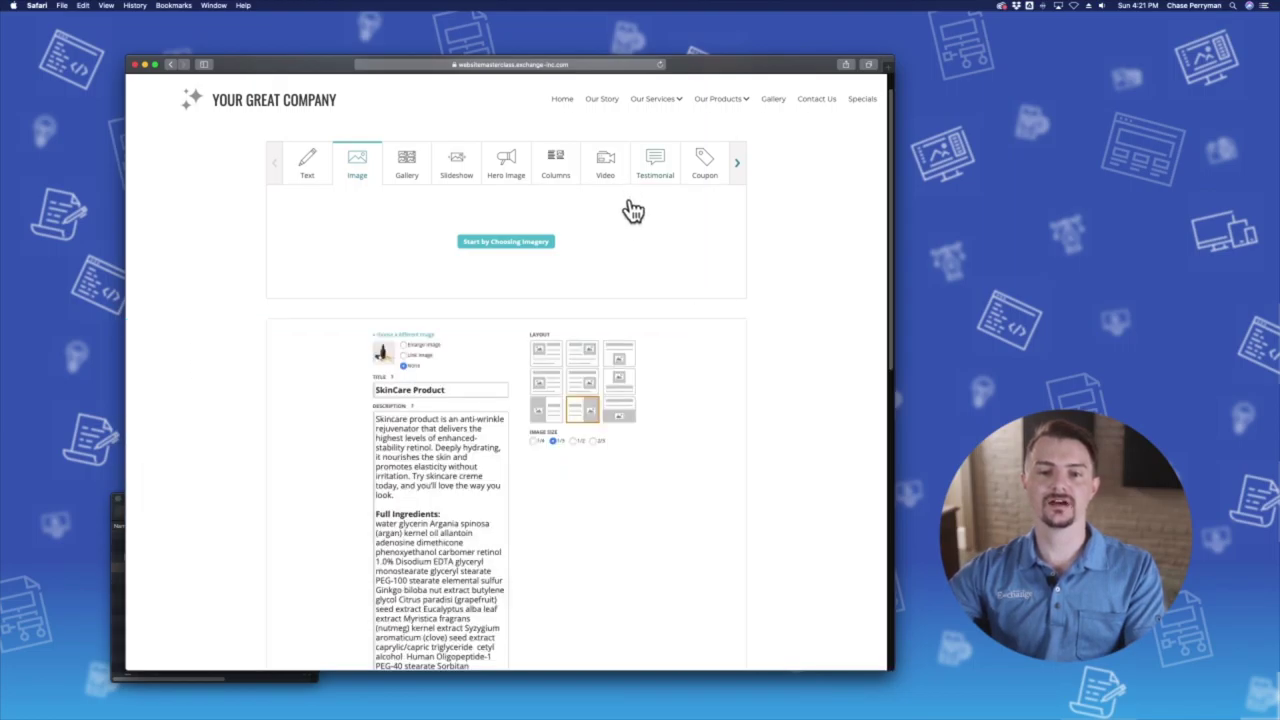
click(548, 410)
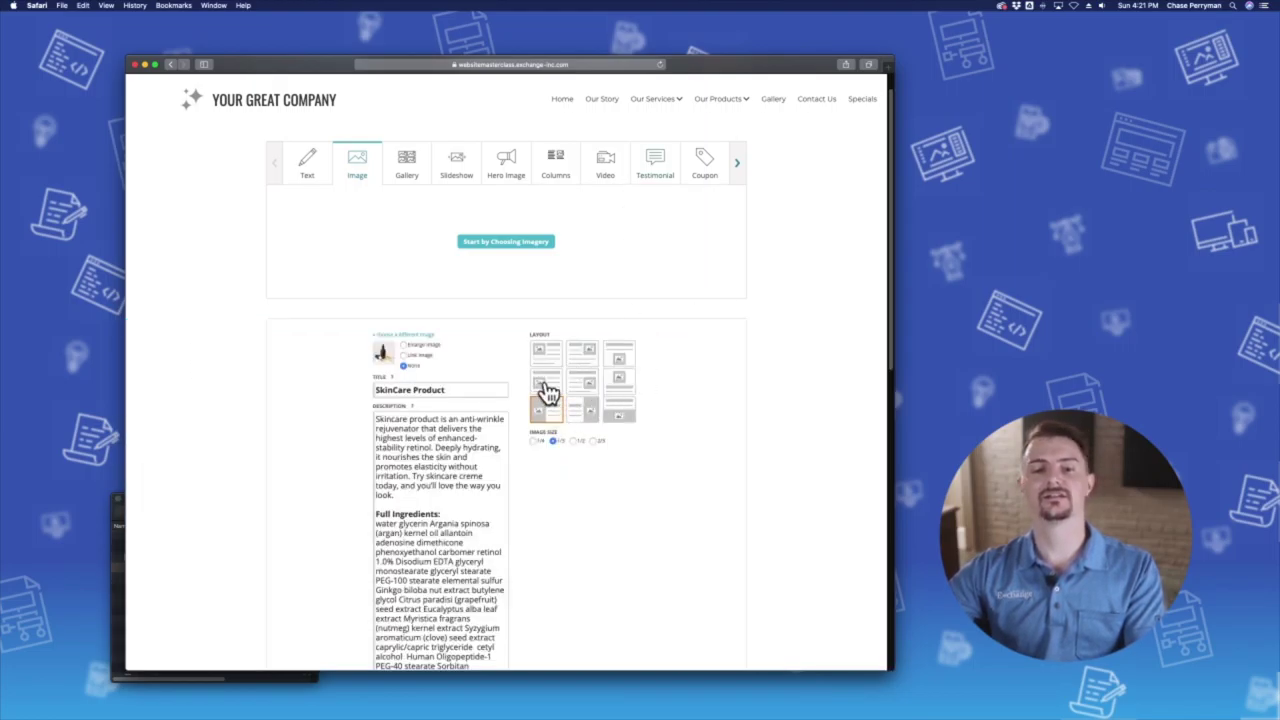
scroll(600, 391, down, 6)
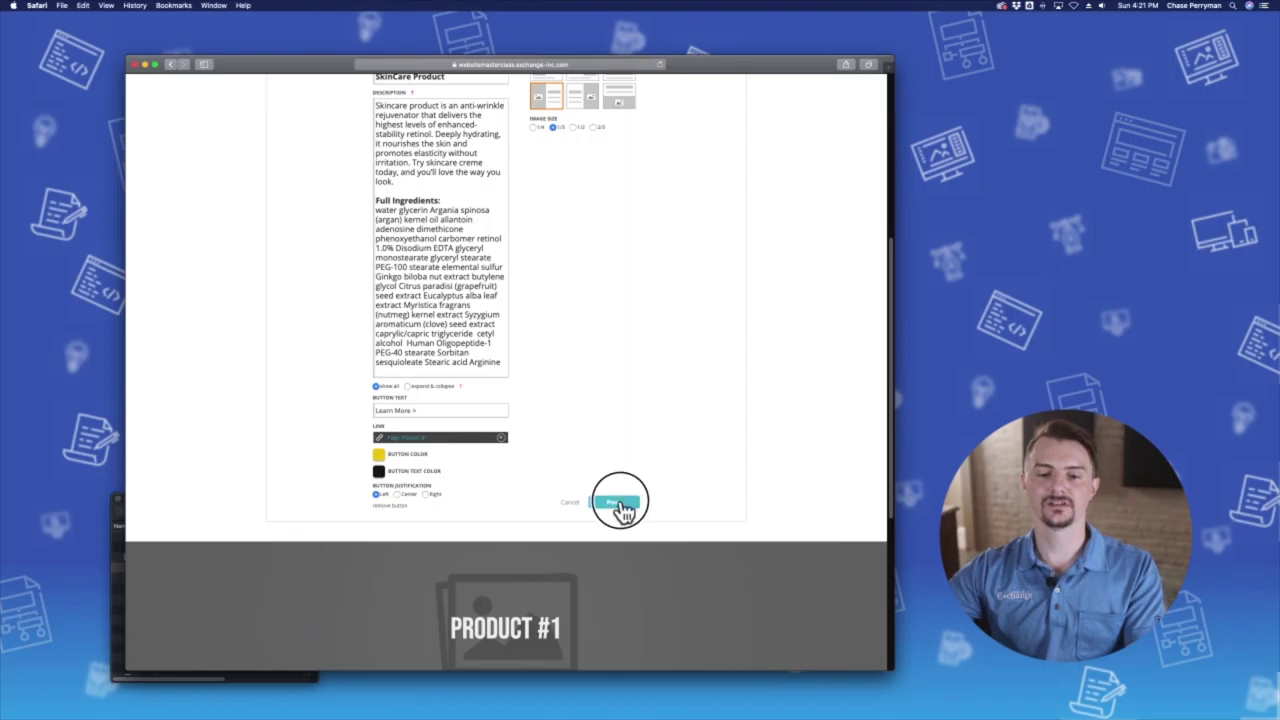
click(615, 500)
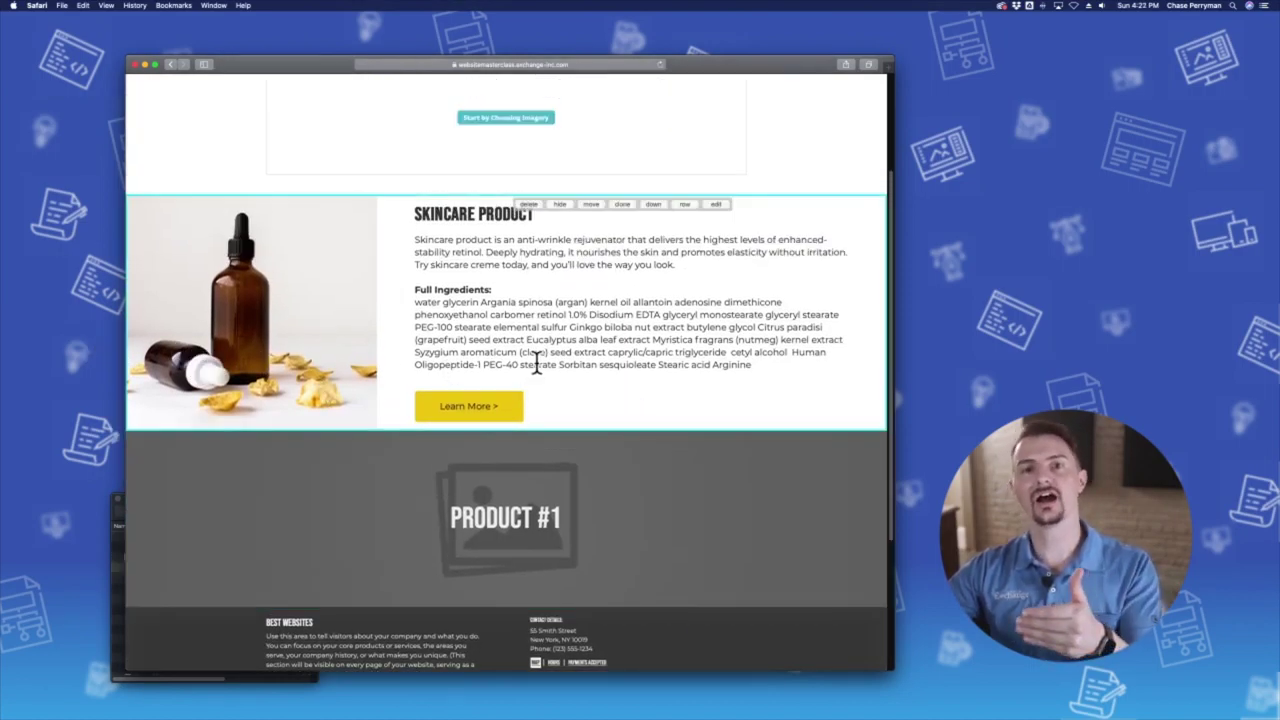
Publish the post with the photo below the text.
scroll(536, 362, up, 1)
scroll(536, 362, up, 1)
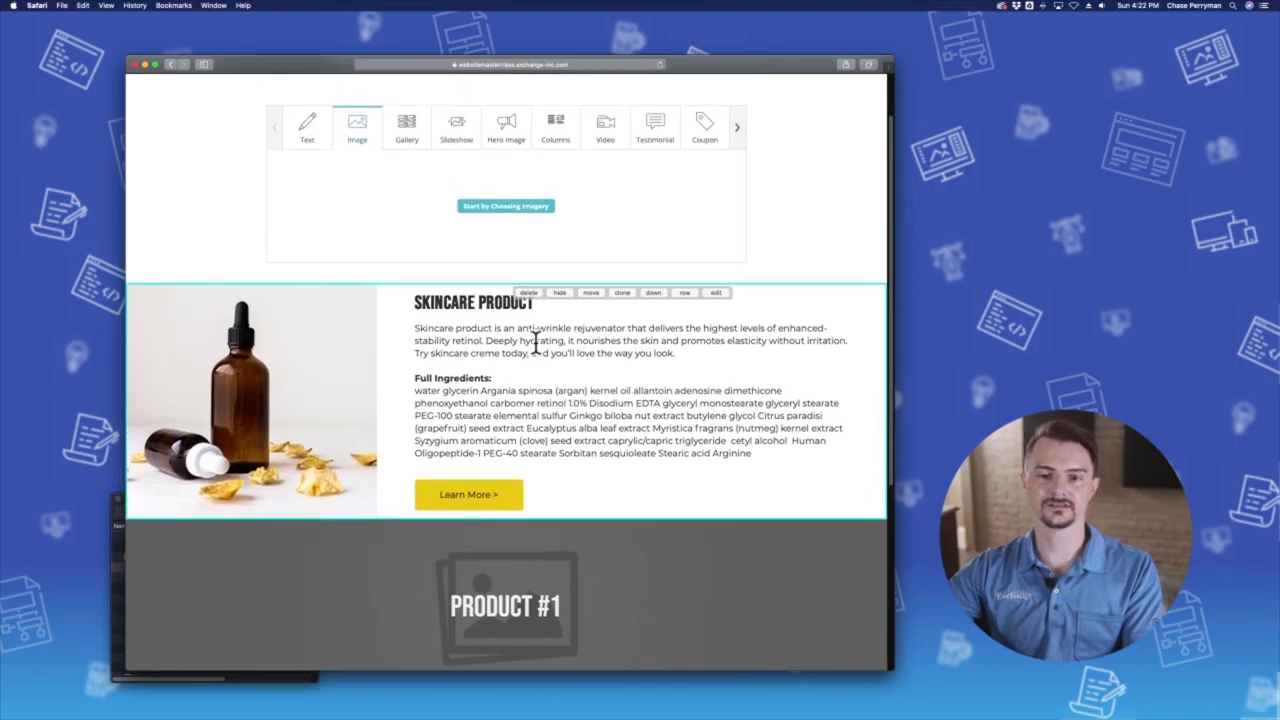
click(716, 291)
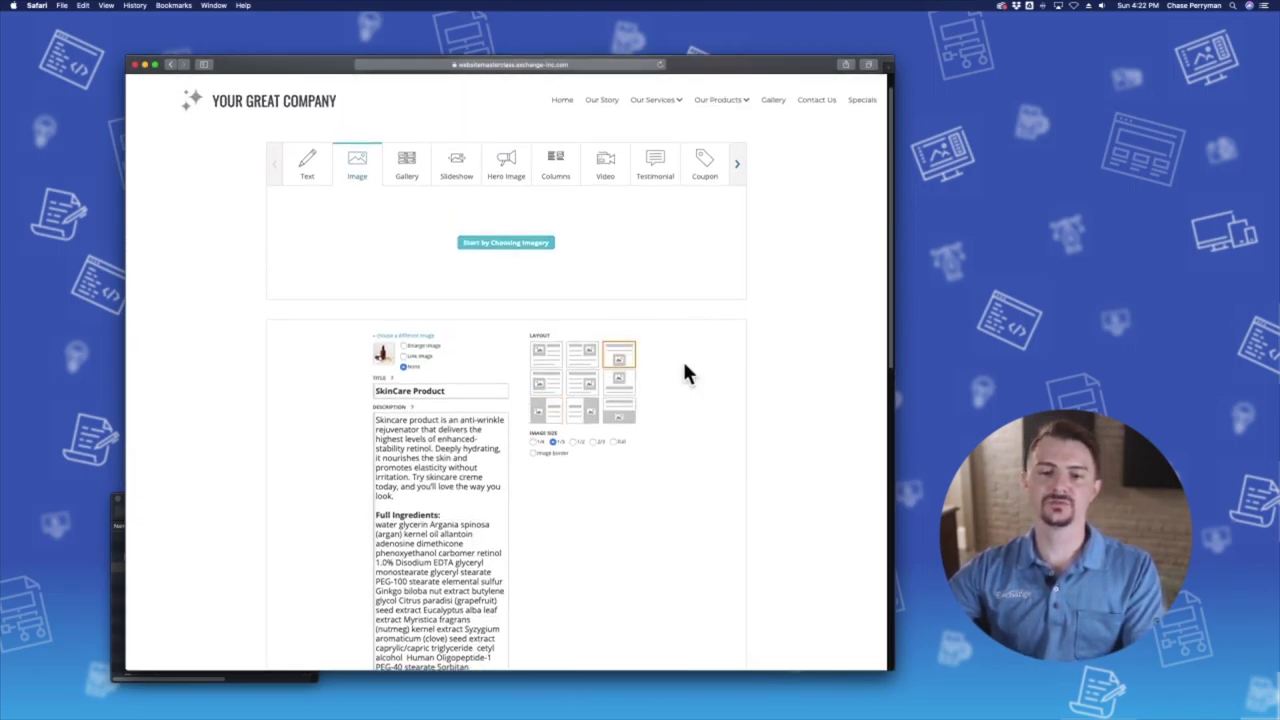
scroll(682, 358, down, 2)
click(628, 305)
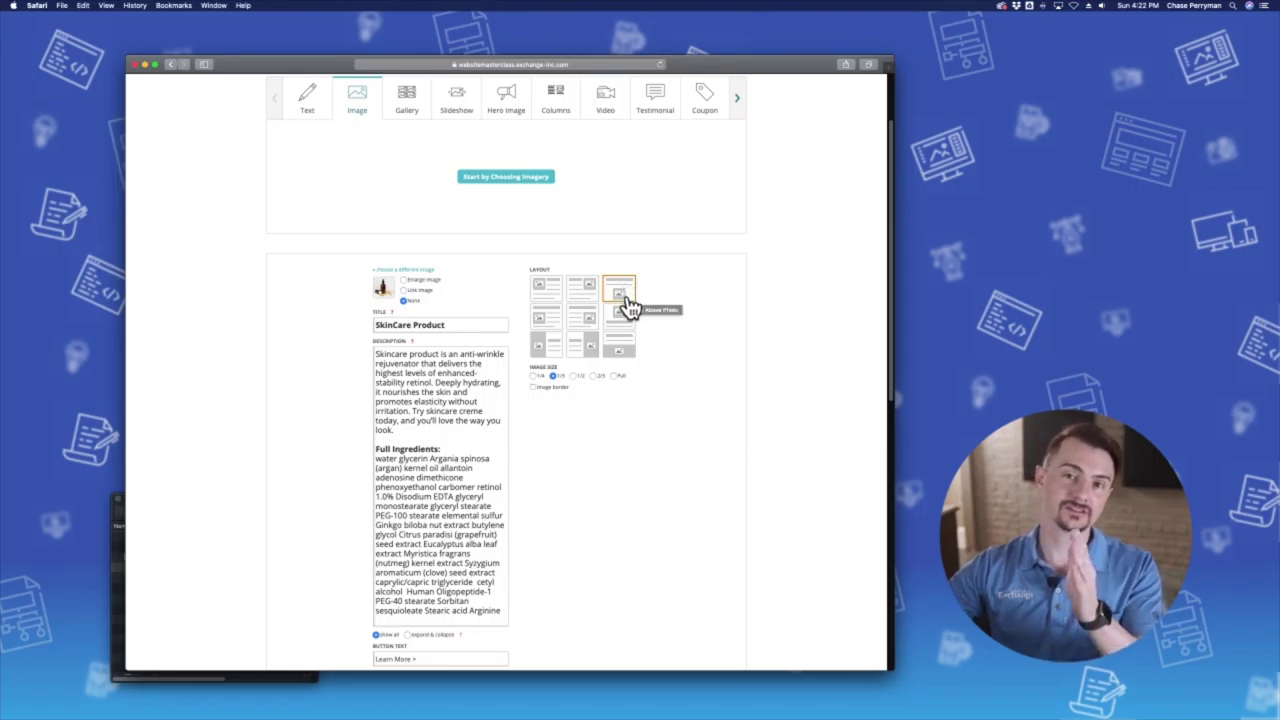
scroll(628, 305, down, 2)
scroll(640, 465, down, 3)
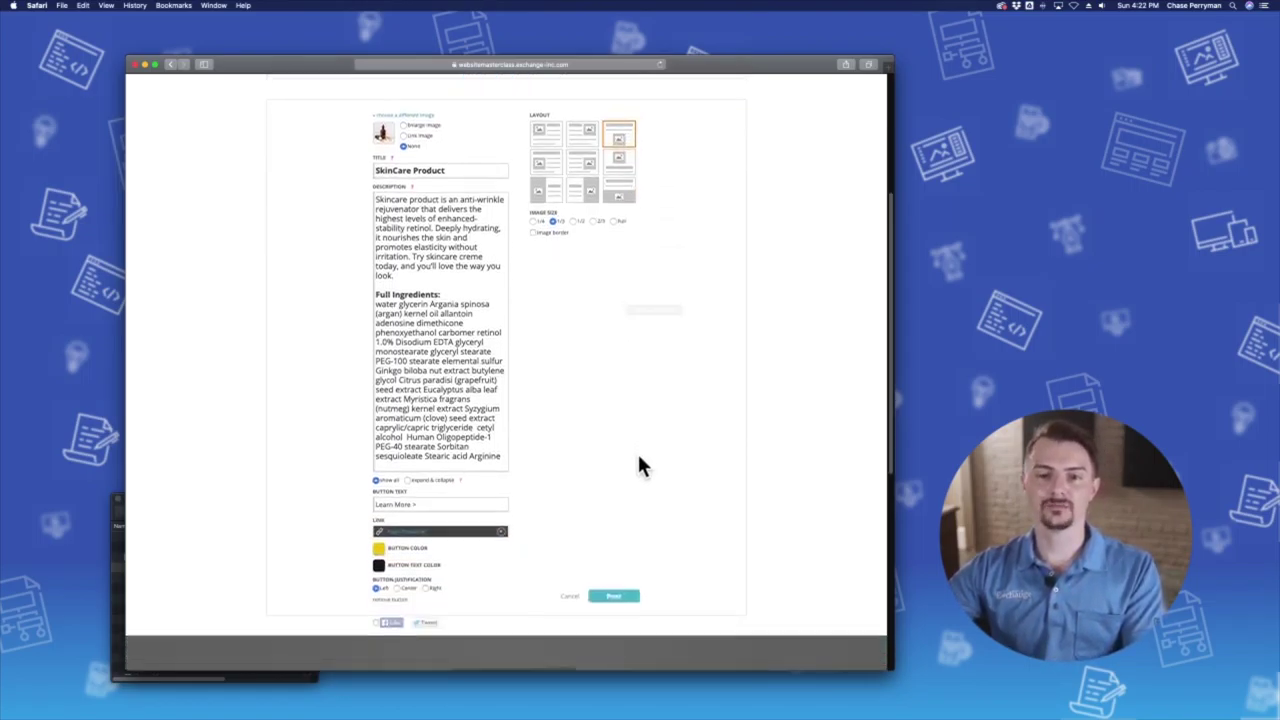
click(613, 587)
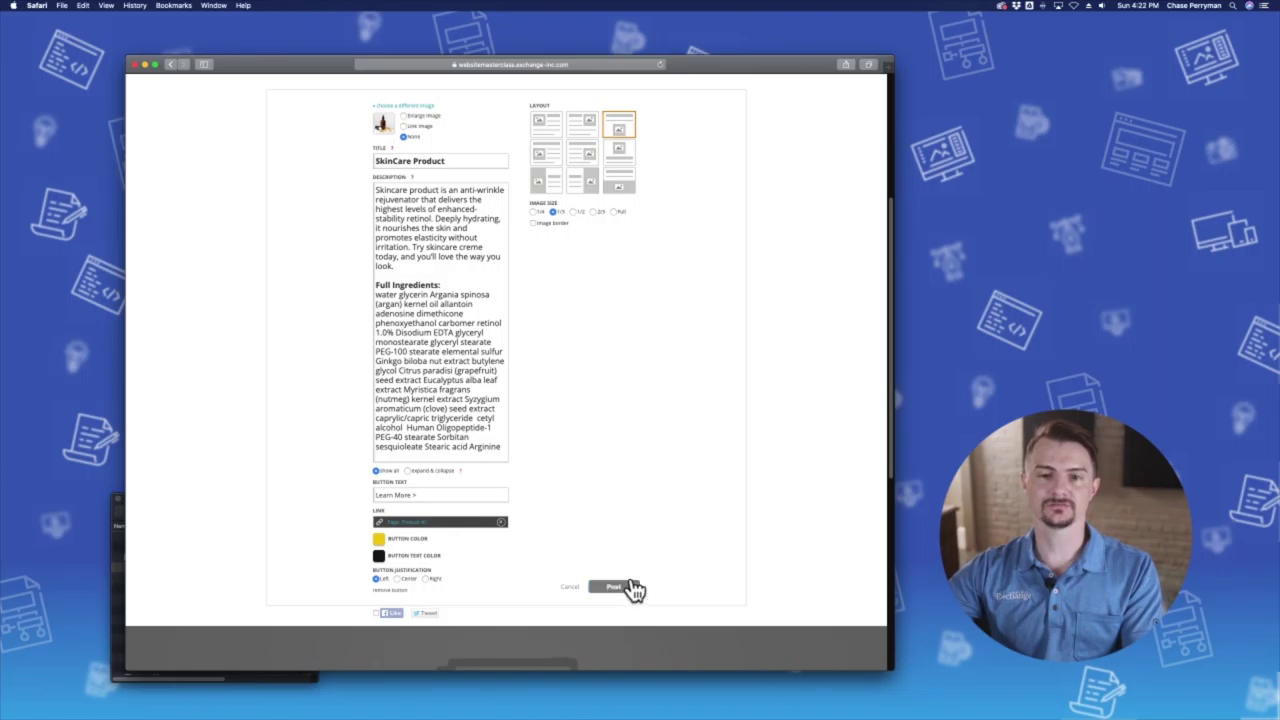
Publish the post with the photo above the text.
scroll(640, 524, up, 2)
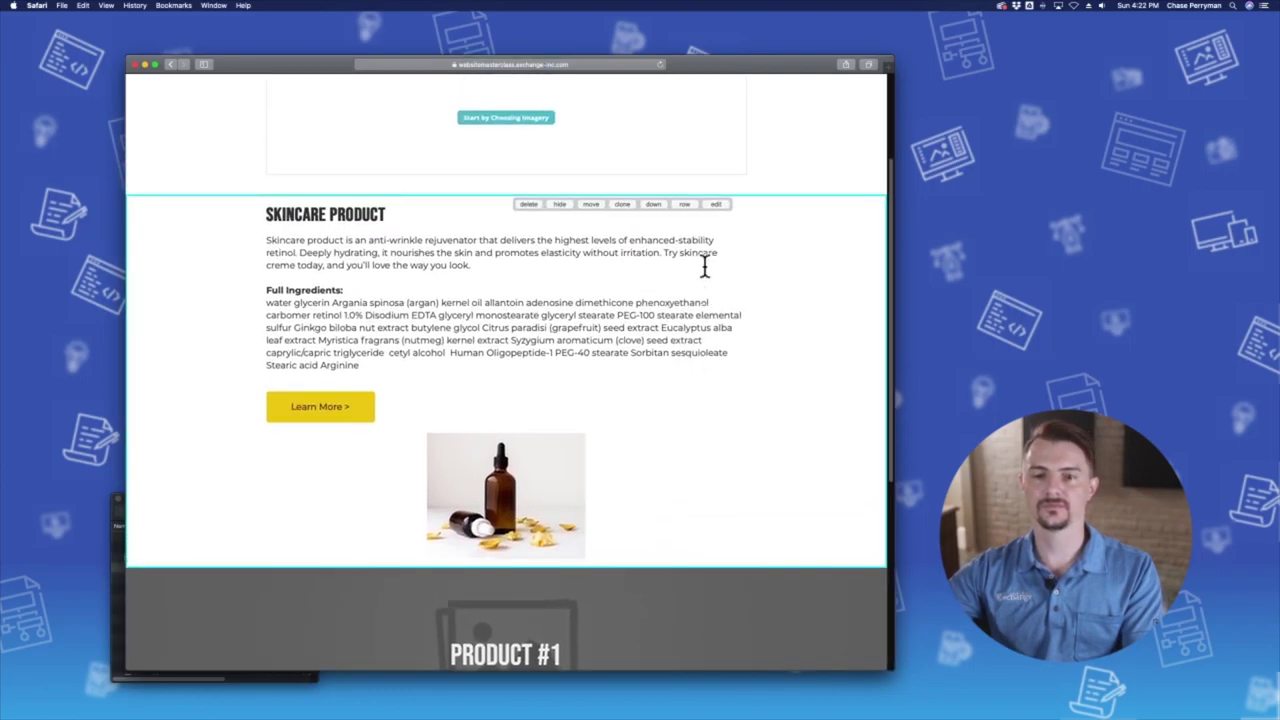
click(716, 210)
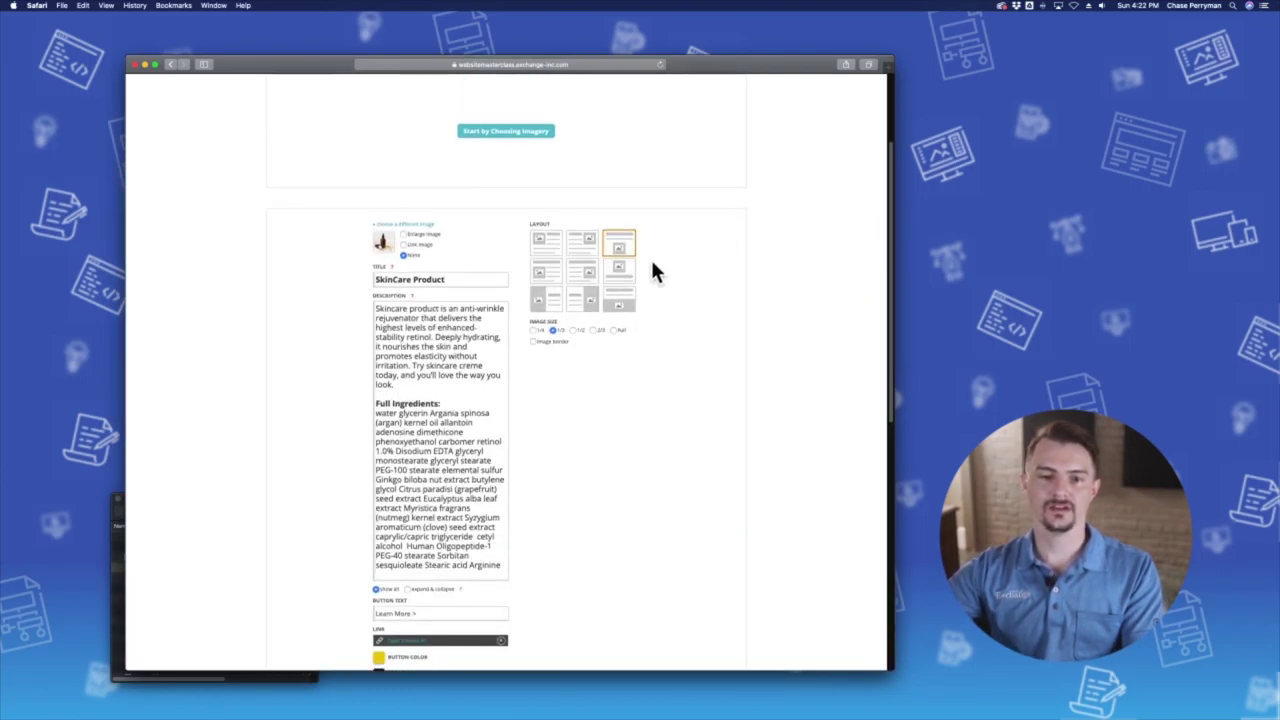
scroll(703, 354, down, 5)
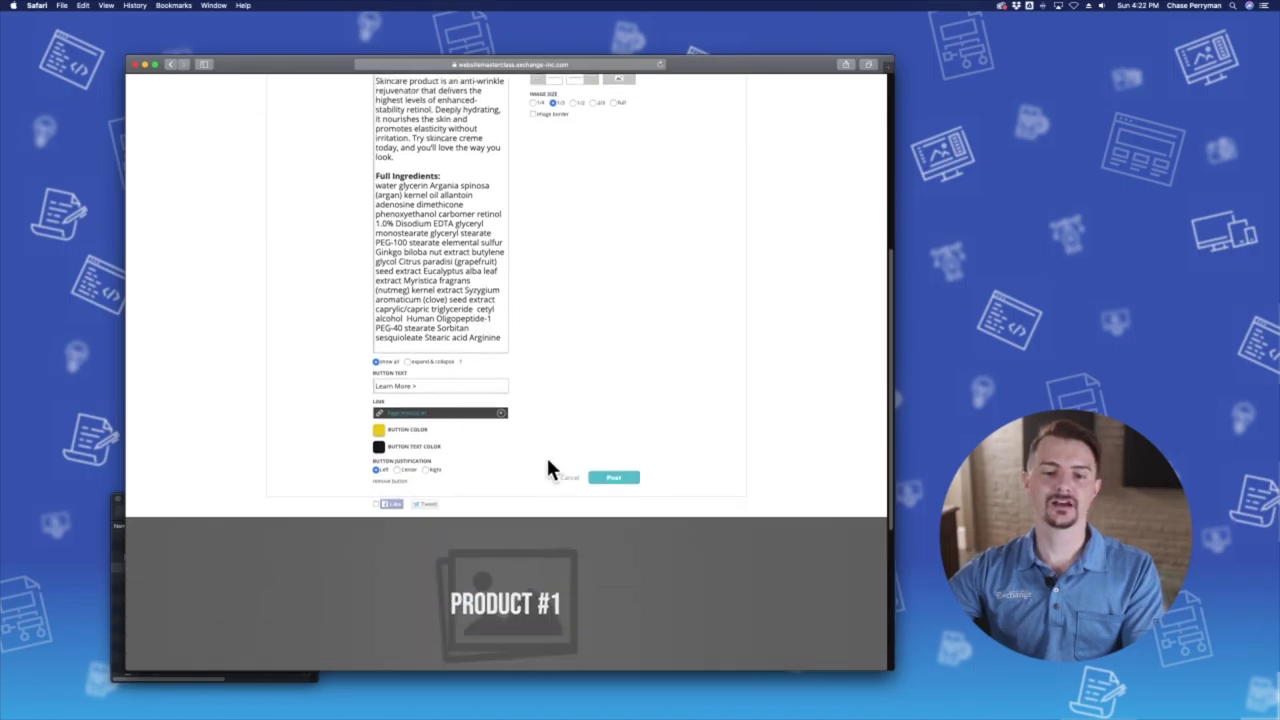
click(615, 480)
Publish the post with a full-width photo beneath the text.
scroll(678, 366, up, 5)
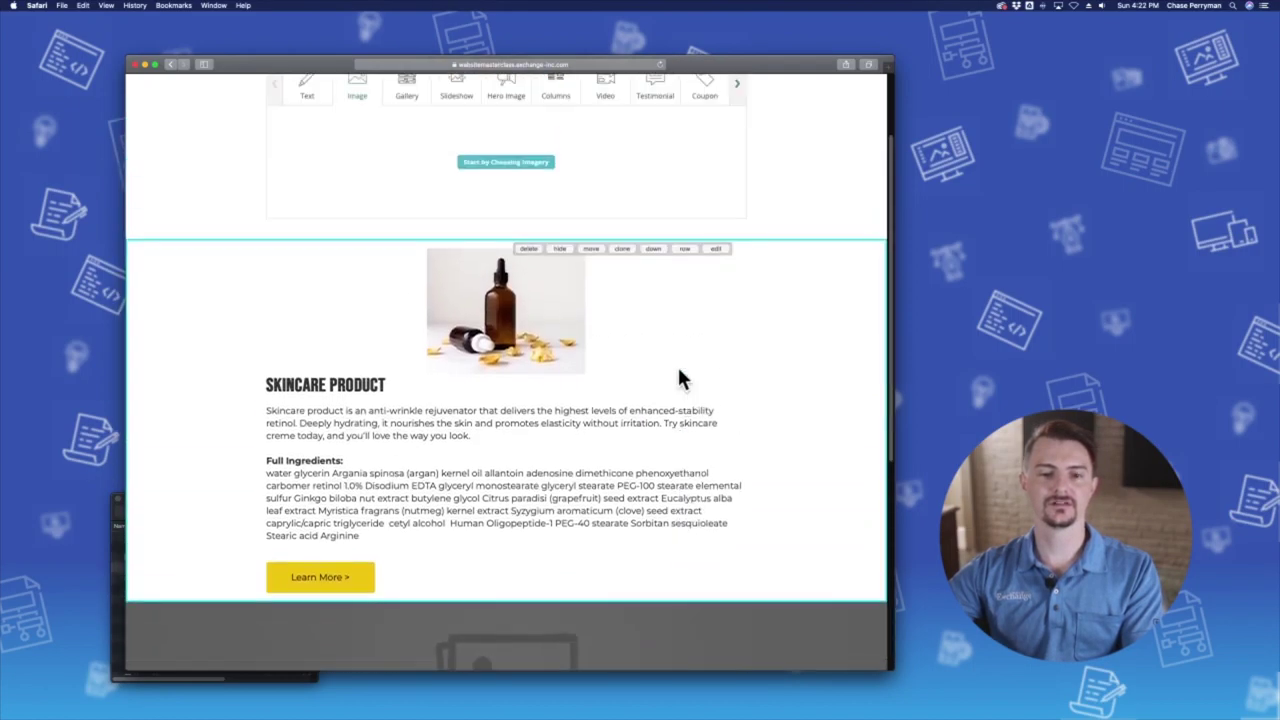
click(716, 249)
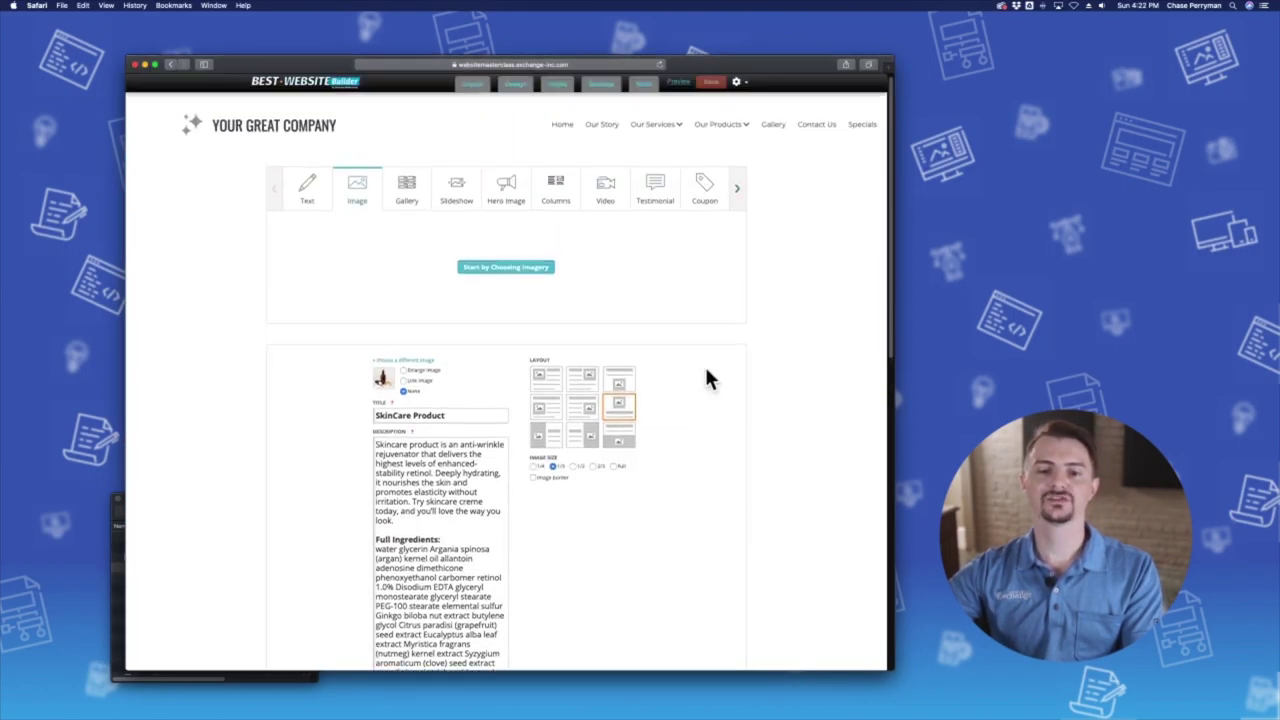
scroll(641, 442, down, 1)
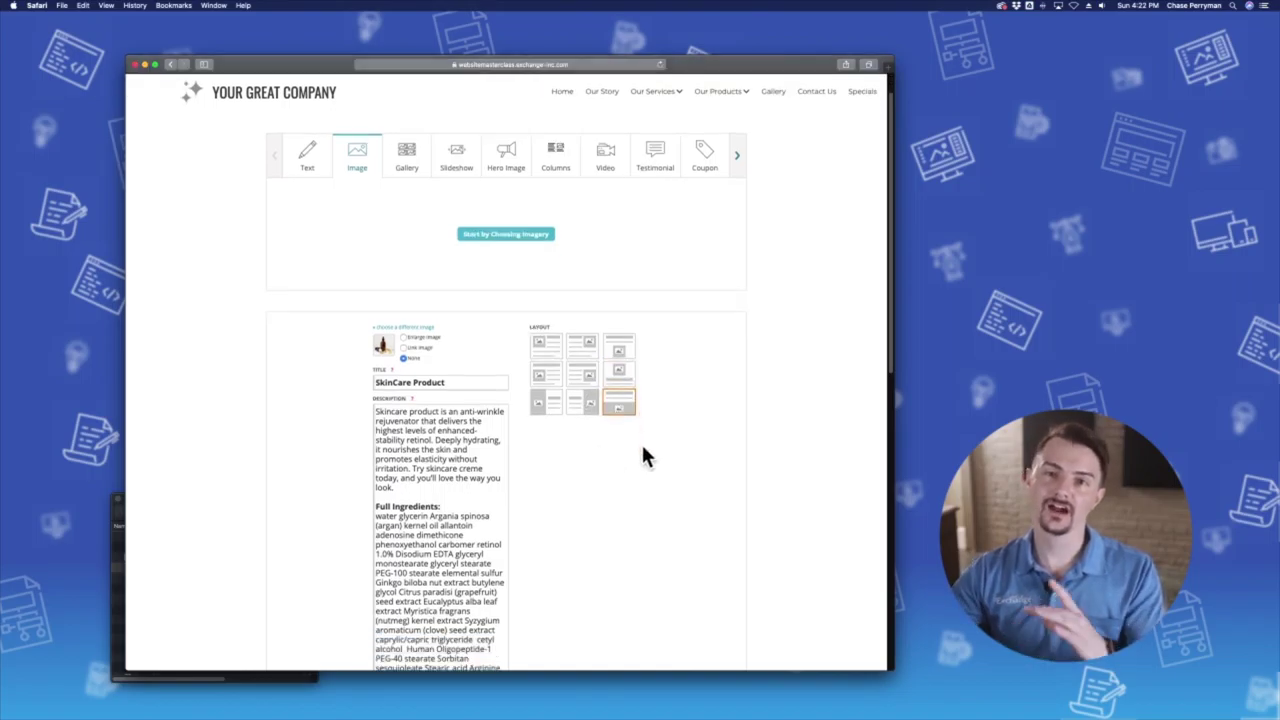
scroll(641, 442, down, 10)
click(608, 451)
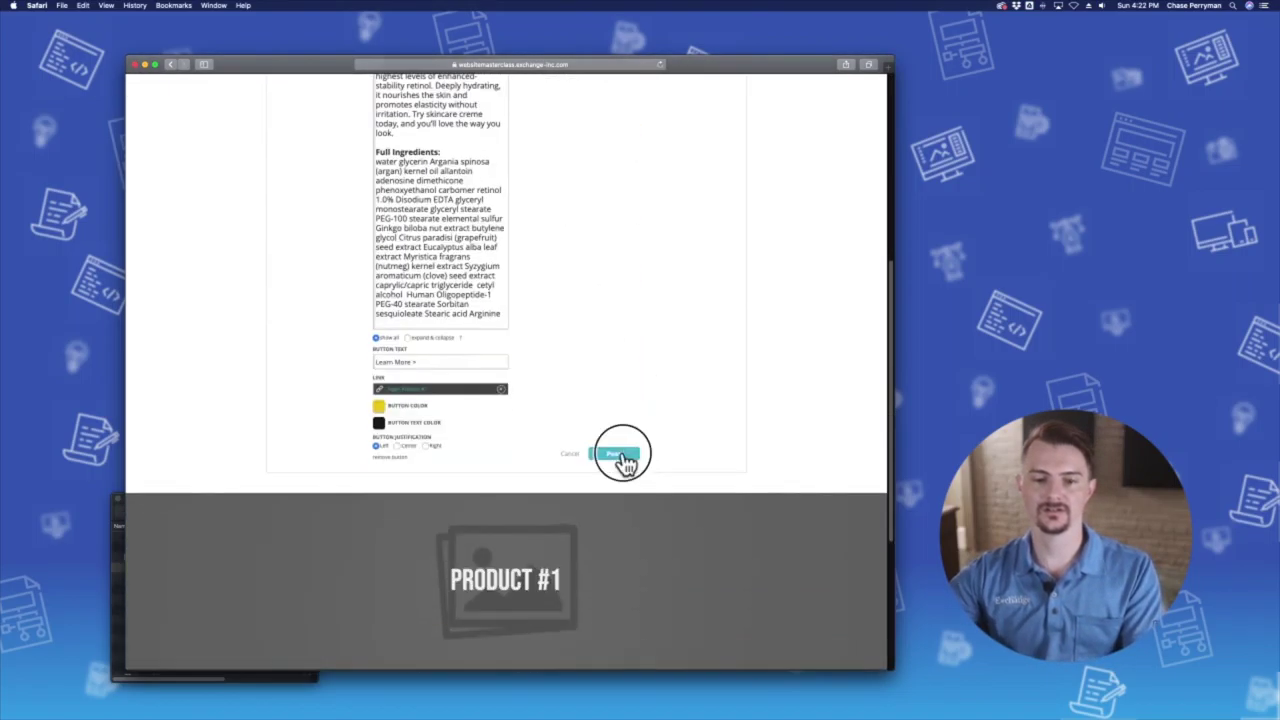
Reopen the post editor and choose the photo-left layout.
scroll(727, 374, down, 1)
scroll(728, 366, up, 5)
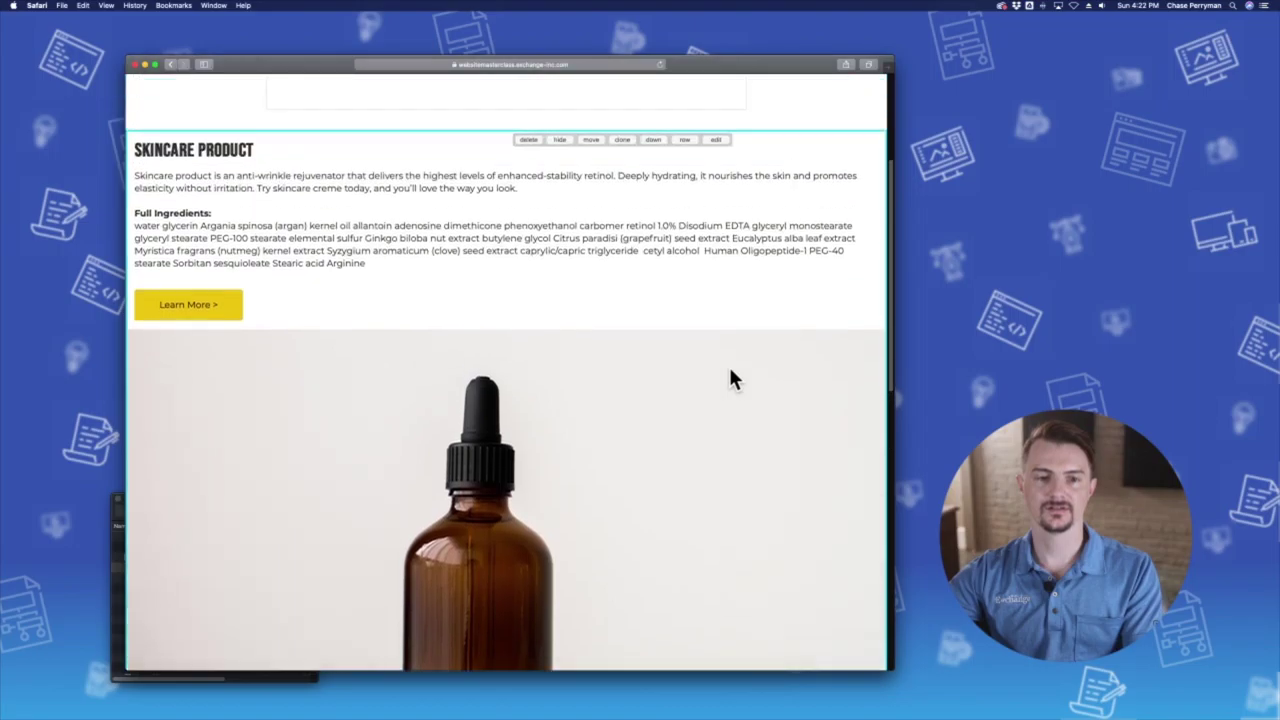
click(715, 199)
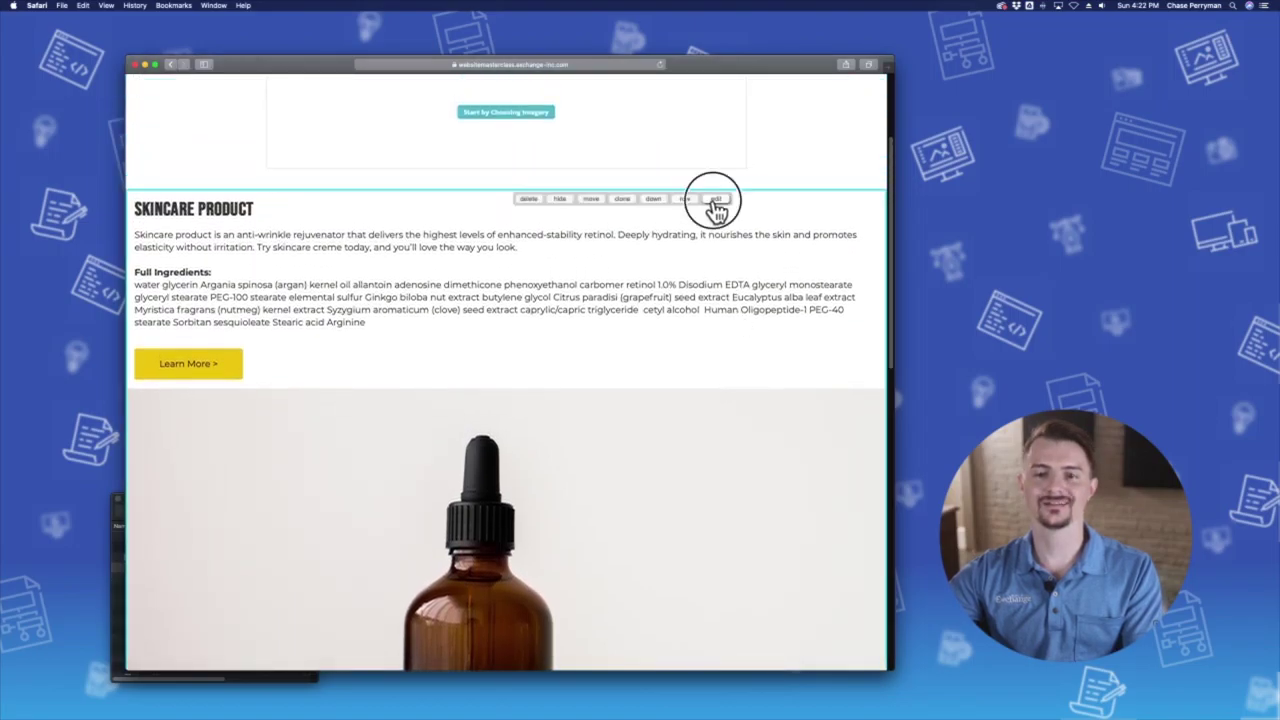
click(545, 318)
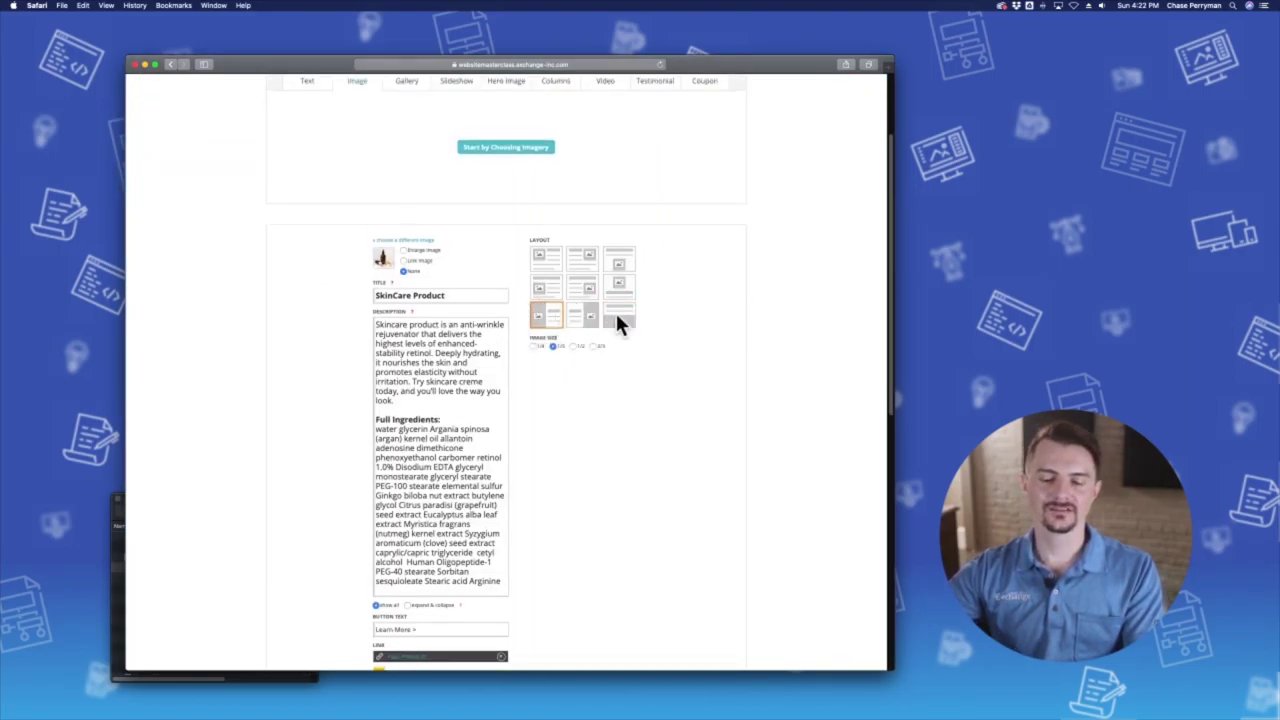
Publish the photo-left layout, then drag the row Height slider to make it taller.
scroll(555, 360, down, 3)
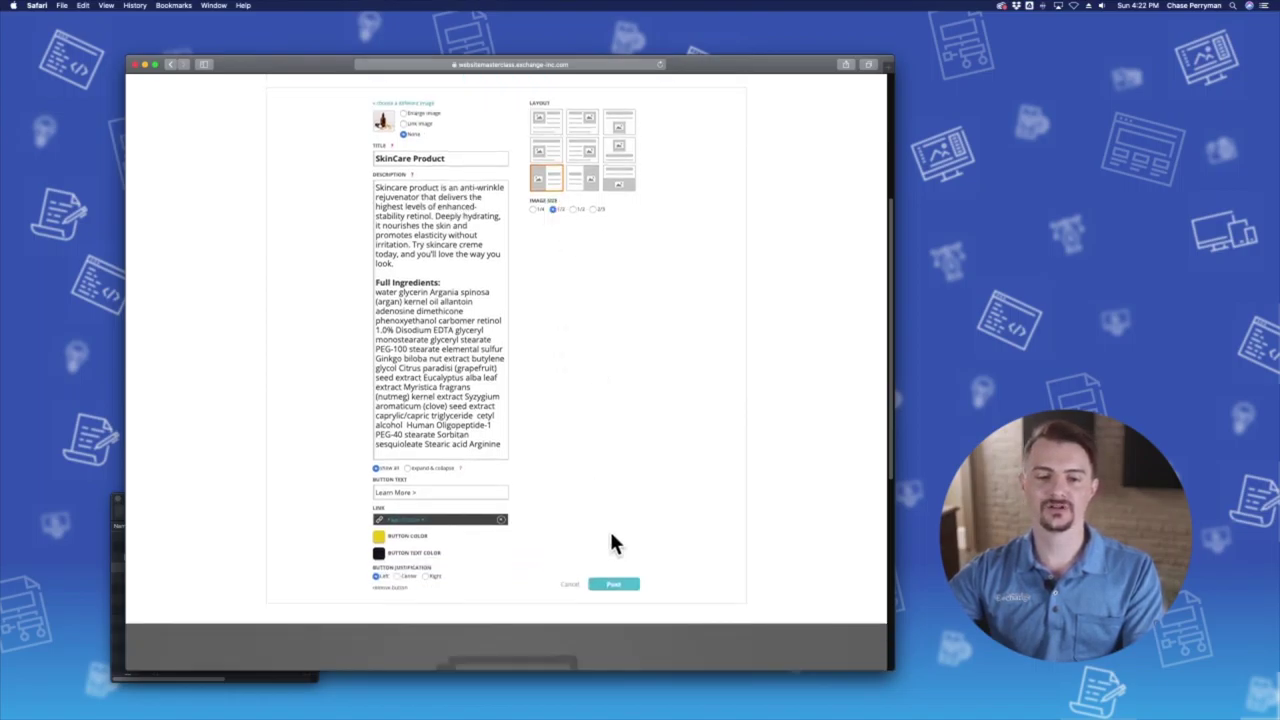
click(622, 586)
scroll(698, 404, up, 4)
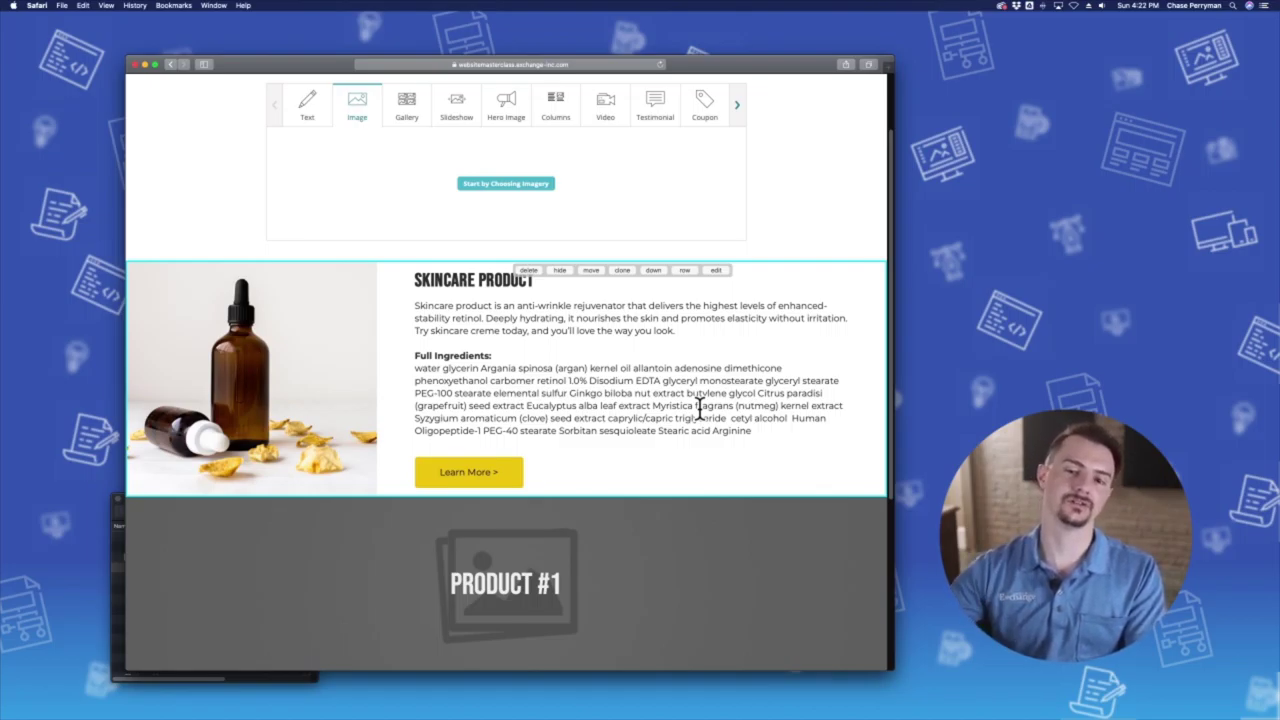
click(685, 271)
drag(431, 258, 455, 262)
Set the row background to the plain white texture with a 73% overlay.
click(478, 173)
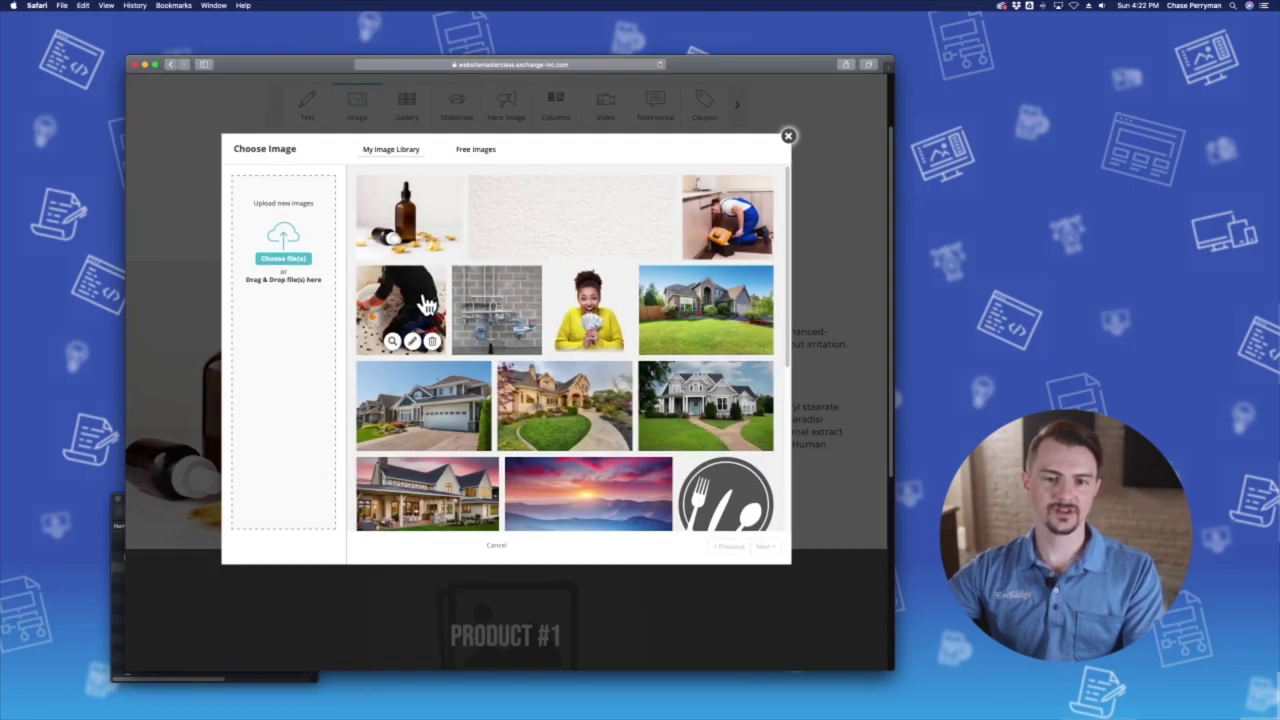
click(598, 217)
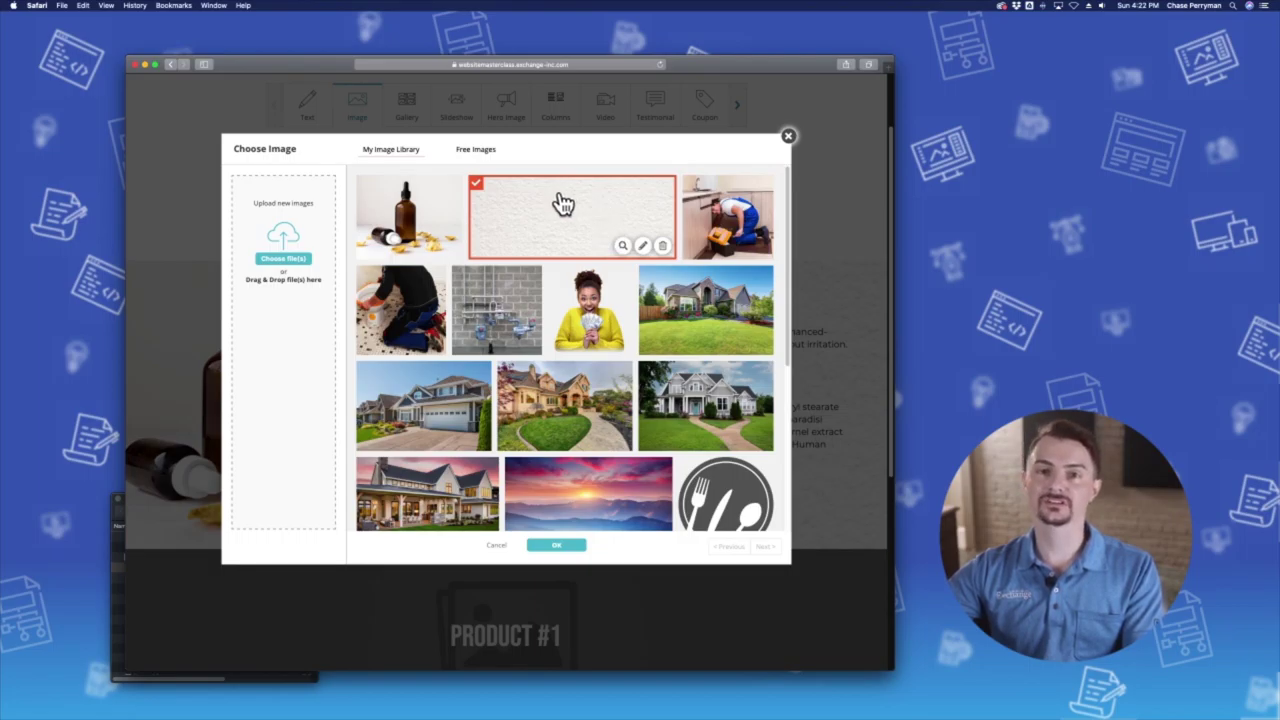
click(560, 548)
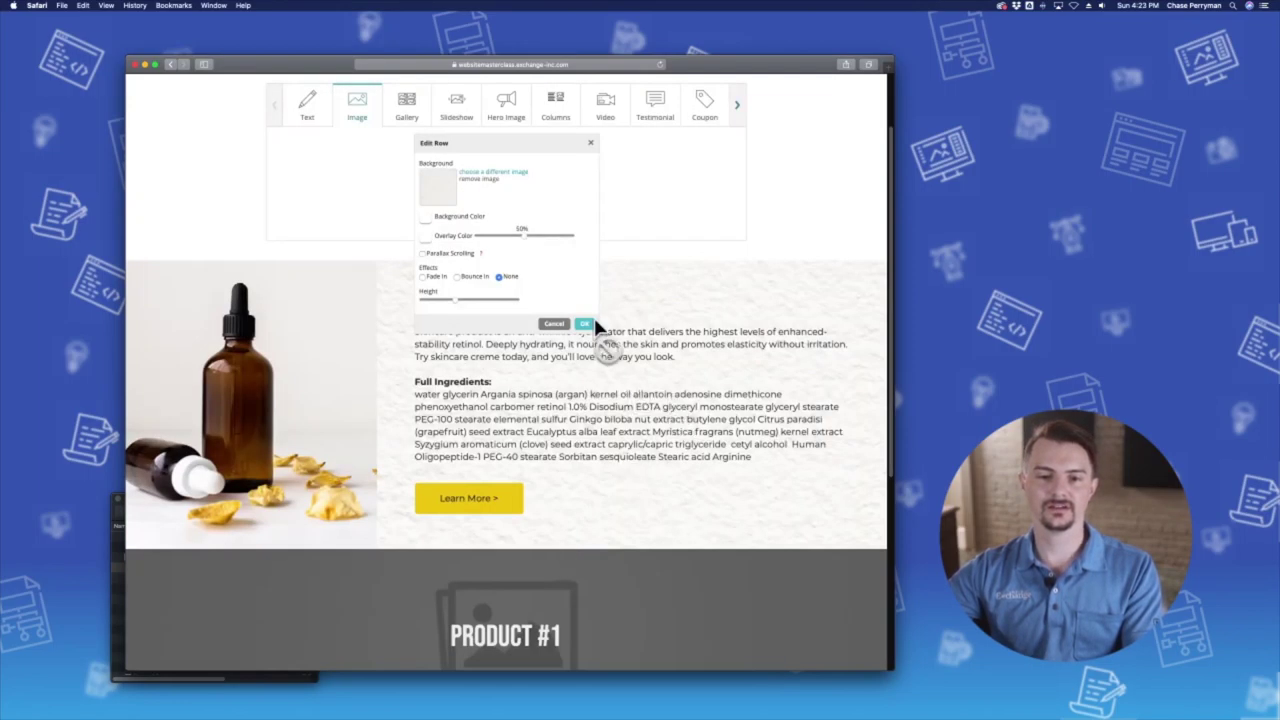
drag(518, 233, 547, 243)
click(546, 243)
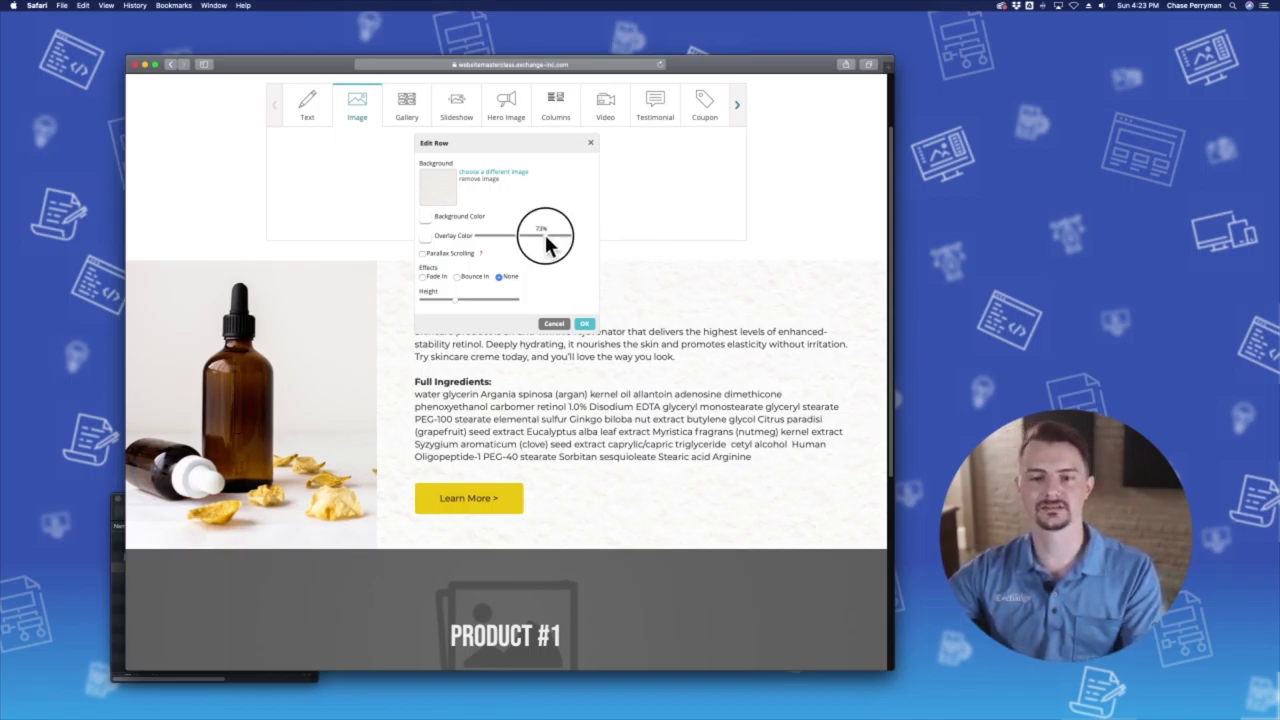
click(585, 324)
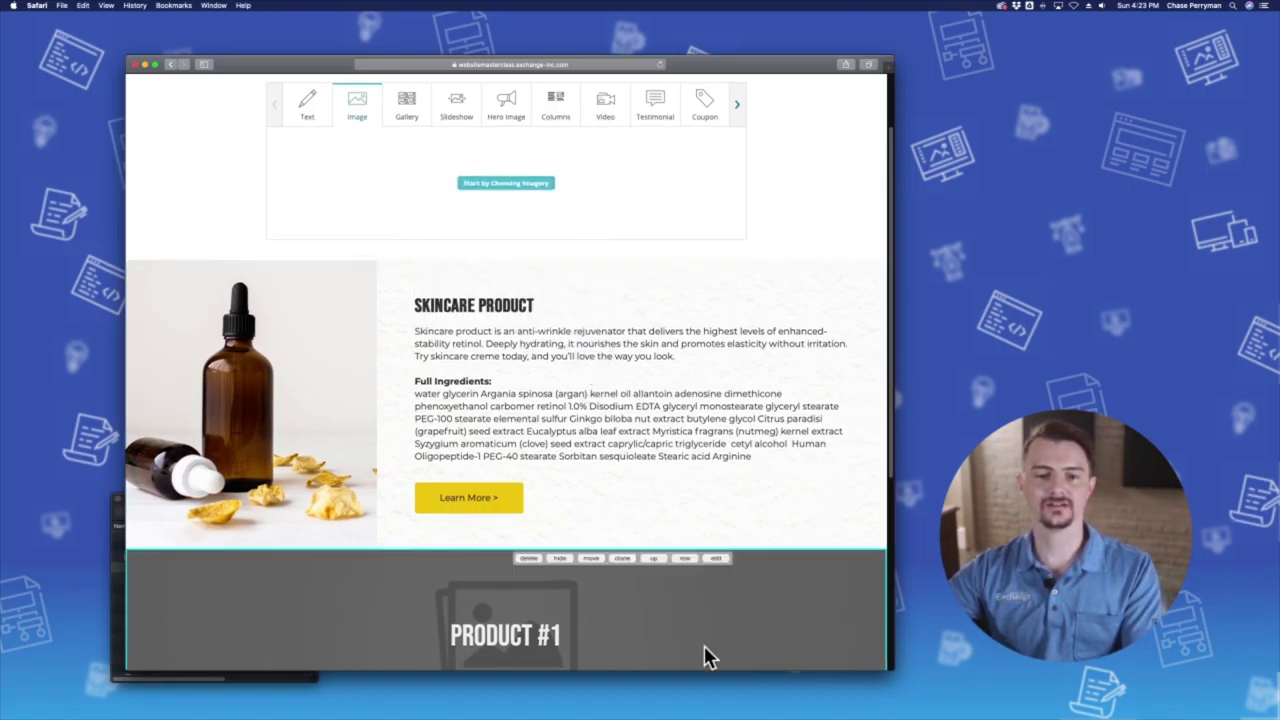
Preview the Skincare Product page on desktop, tablet and phone mockups.
scroll(704, 645, up, 2)
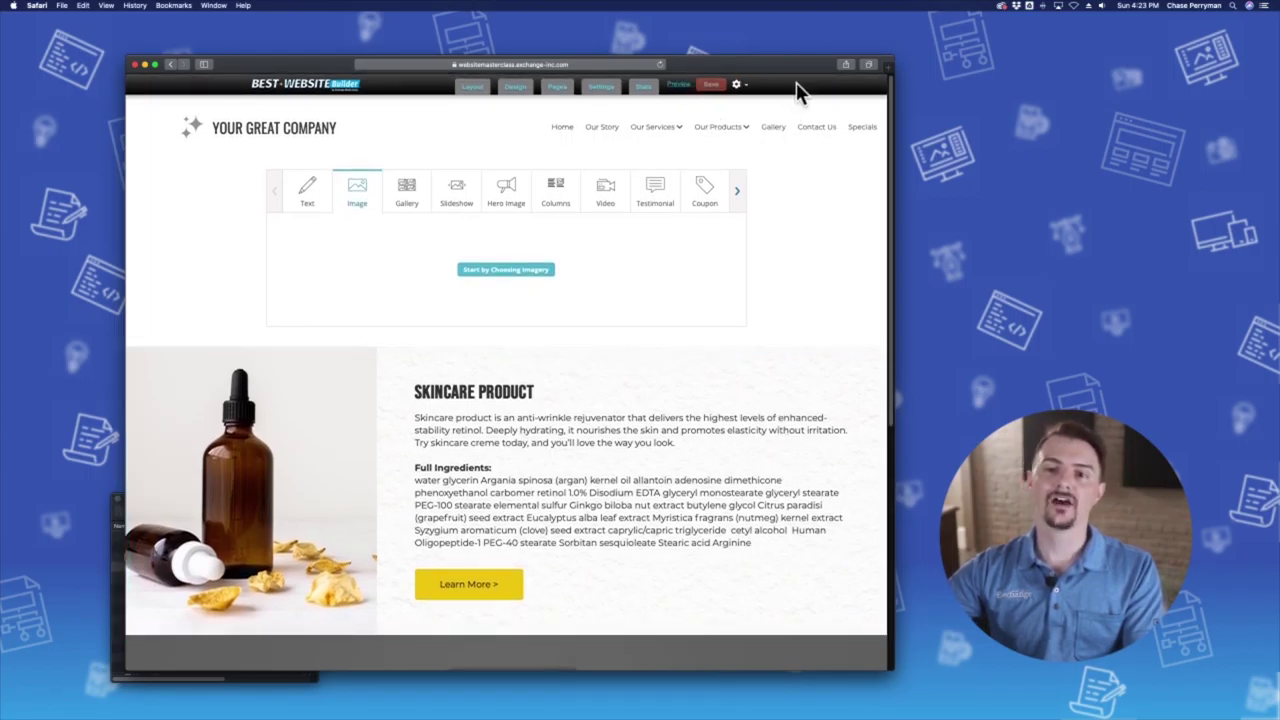
click(679, 87)
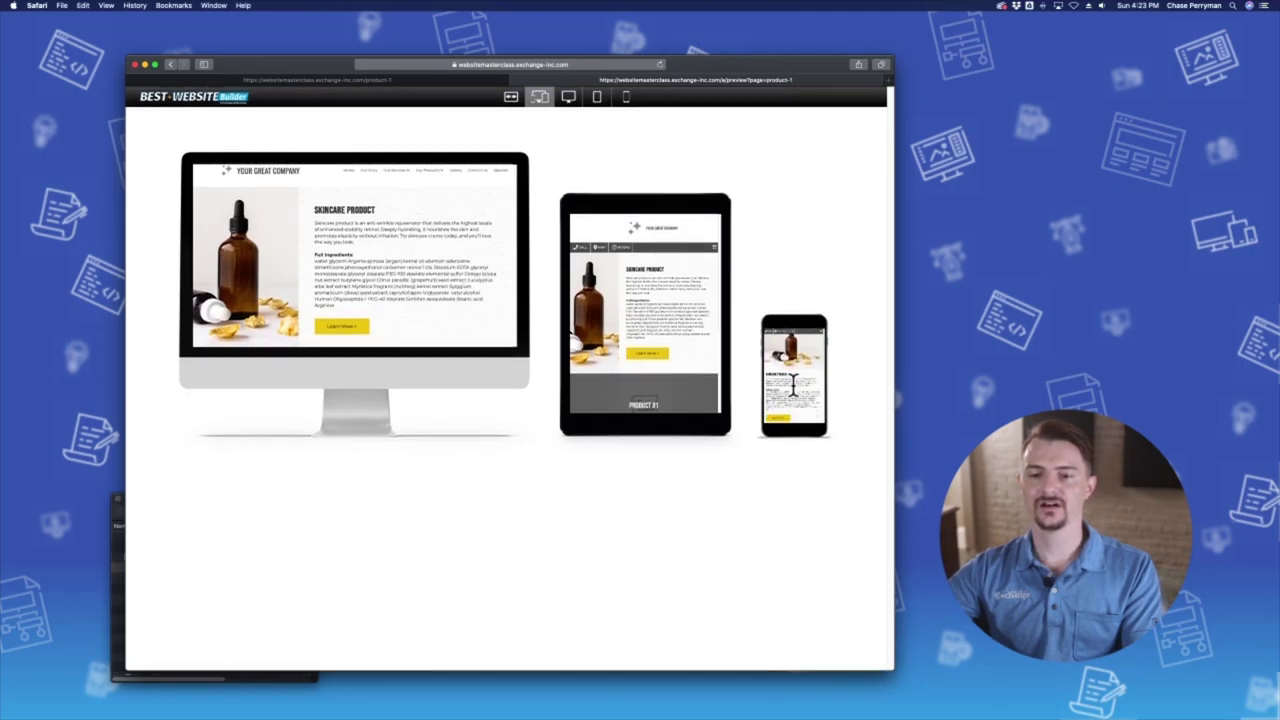
scroll(791, 381, down, 2)
scroll(791, 381, up, 2)
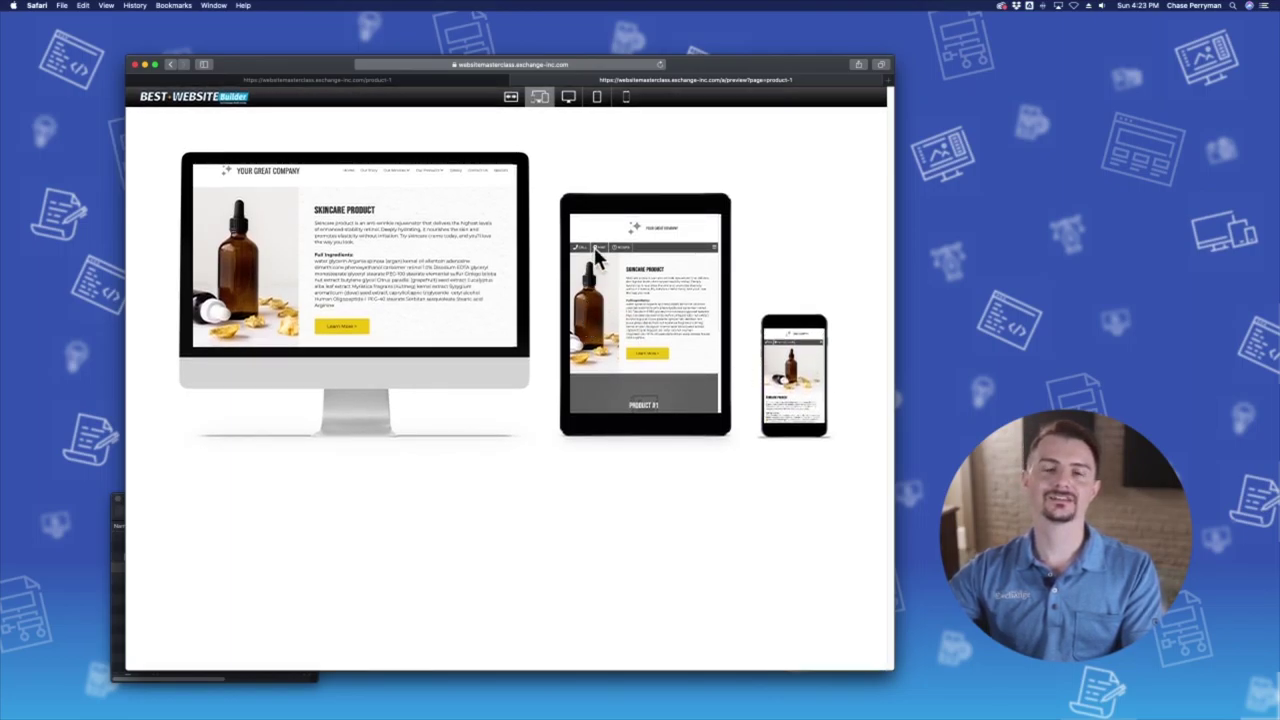